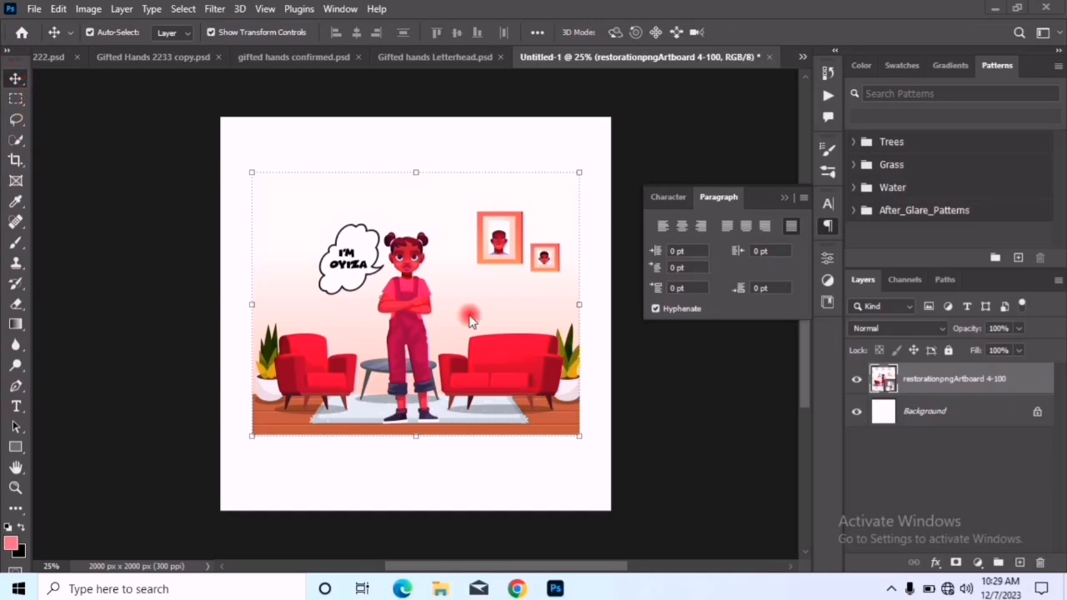
# Scale the illustration proportionally to 10.65% so it spans the full canvas width, and commit the transform
pyautogui.moveTo(436, 352); pyautogui.dragTo(400, 270)
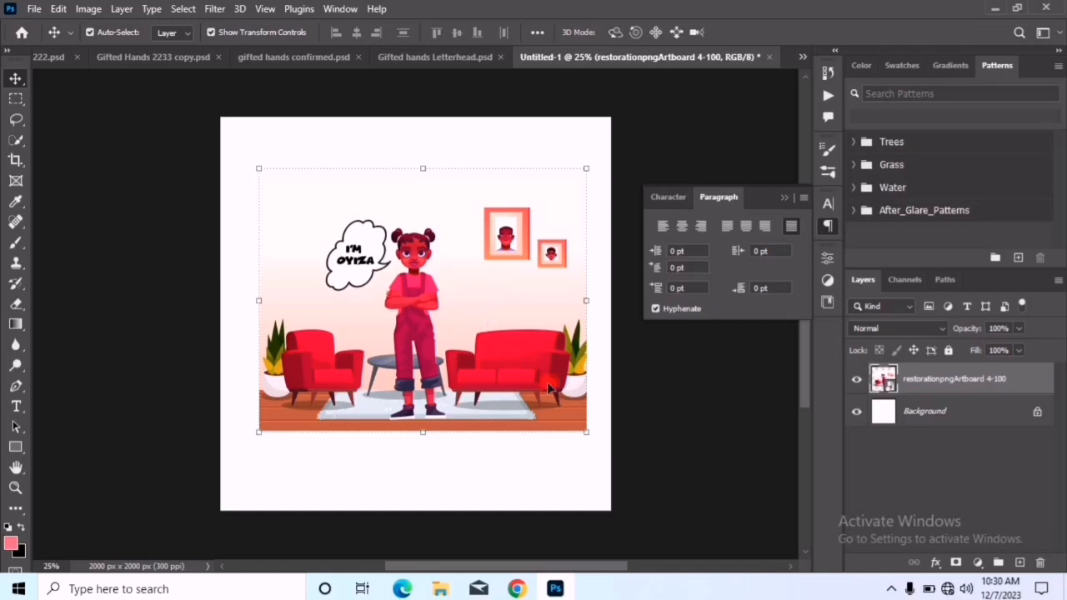
pyautogui.moveTo(584, 434); pyautogui.dragTo(608, 565)
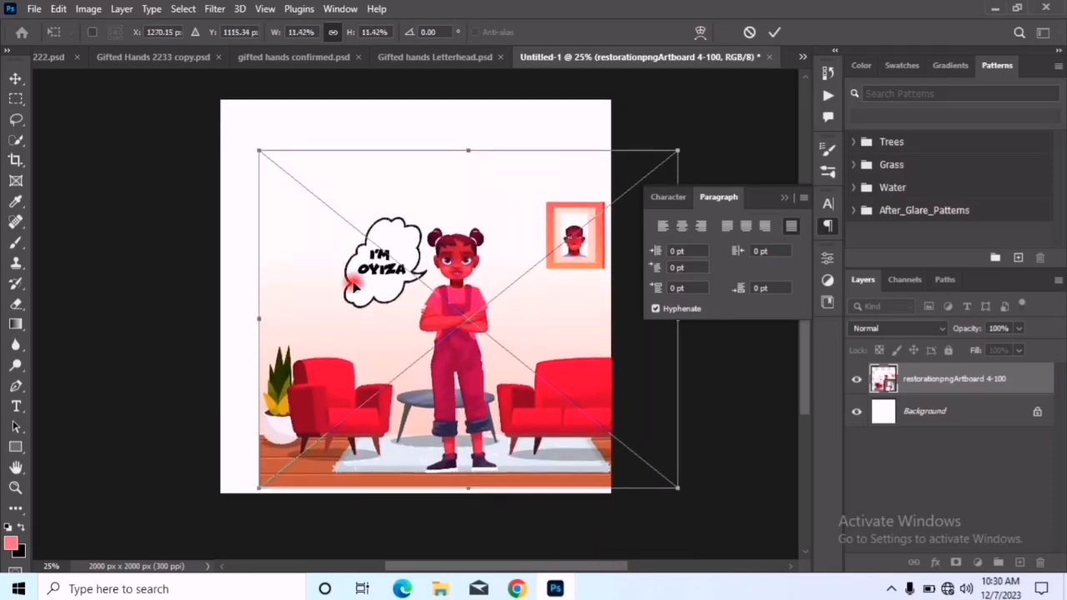
pyautogui.moveTo(262, 316); pyautogui.dragTo(384, 317)
pyautogui.moveTo(460, 307); pyautogui.dragTo(339, 283)
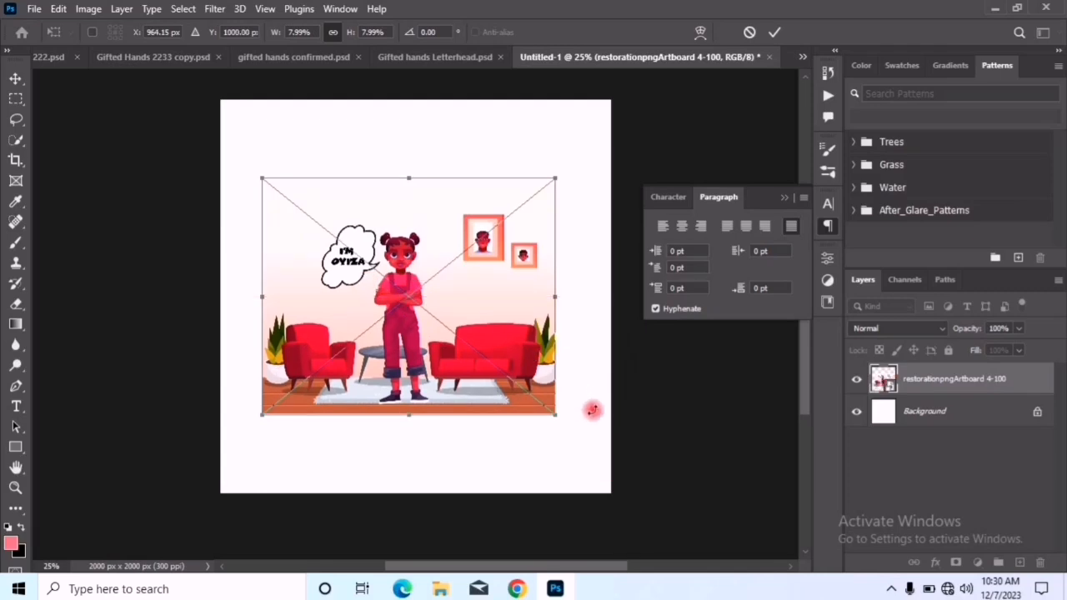
pyautogui.moveTo(527, 385); pyautogui.dragTo(566, 470)
pyautogui.moveTo(261, 181); pyautogui.dragTo(206, 163)
pyautogui.moveTo(587, 293); pyautogui.dragTo(609, 300)
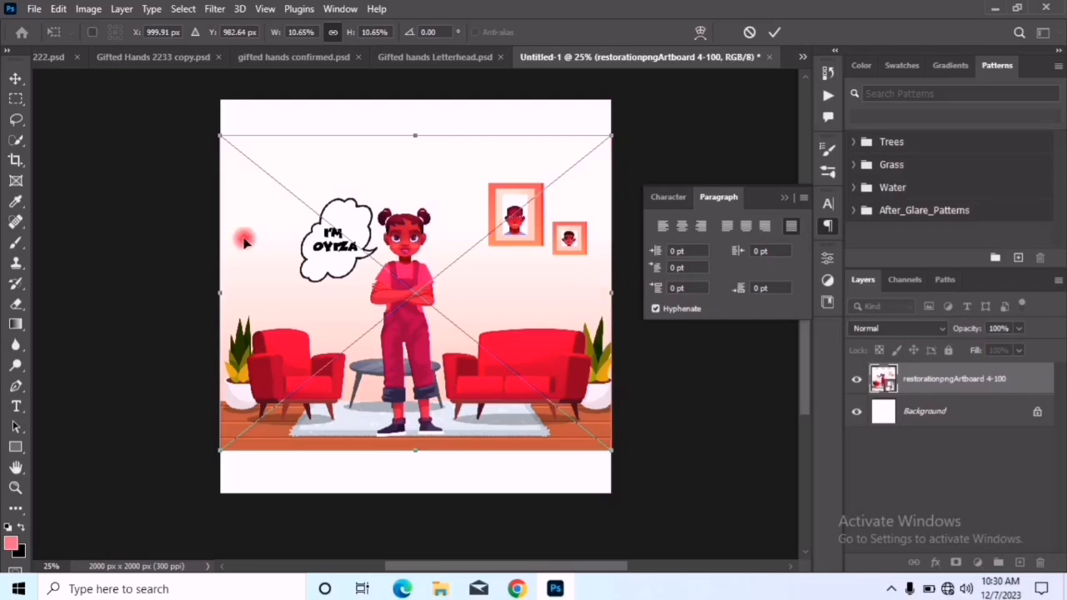
pyautogui.click(774, 33)
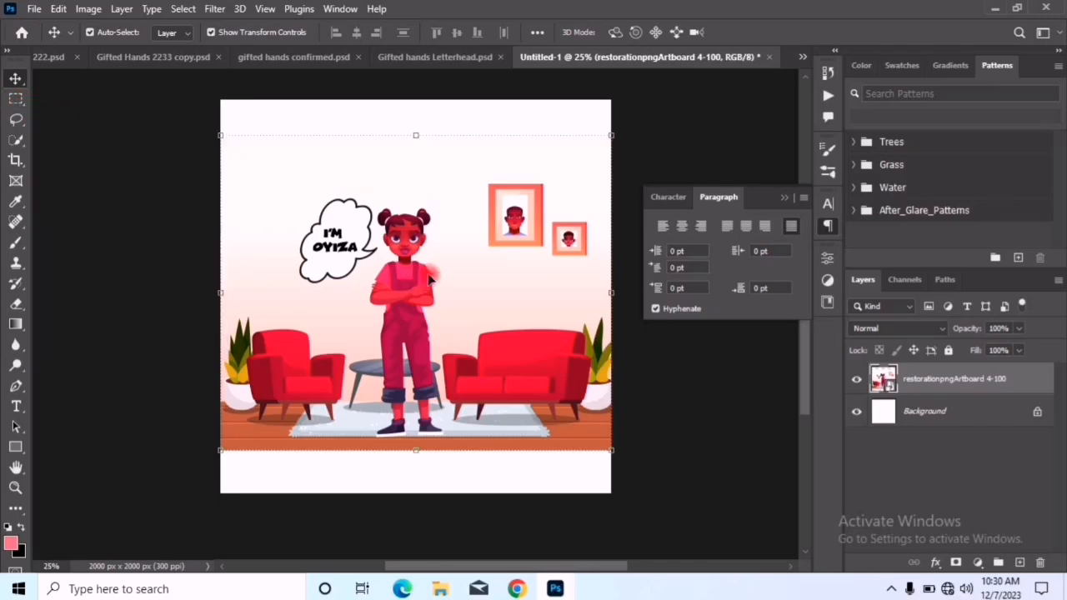
# Select the girl's head with a rectangular marquee about 334 × 331 px
pyautogui.click(18, 99)
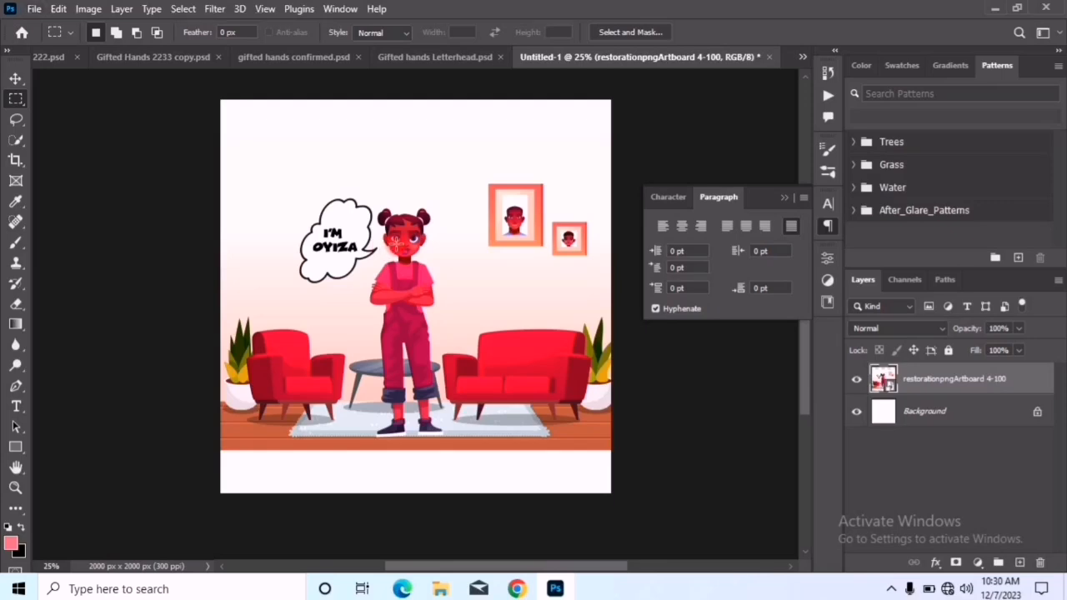
pyautogui.scroll(5, 397, 242)
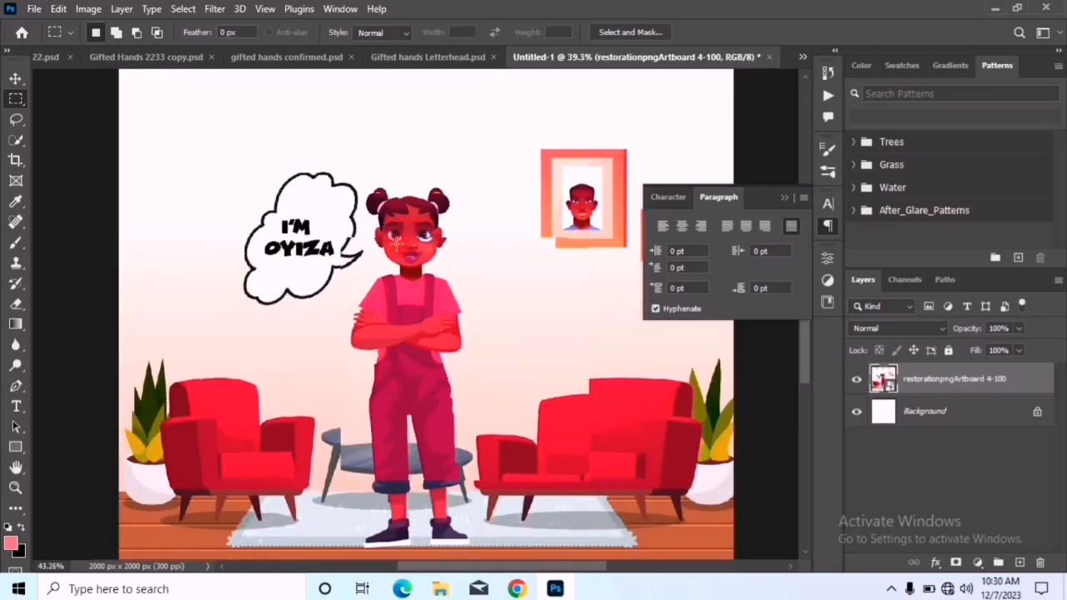
pyautogui.scroll(-2, 397, 242)
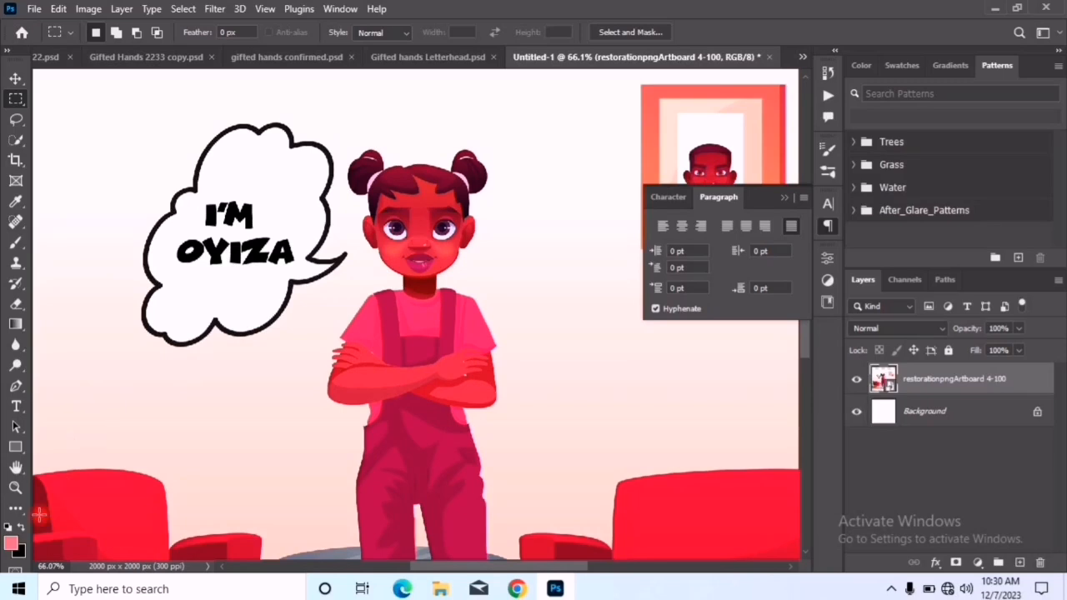
pyautogui.click(14, 487)
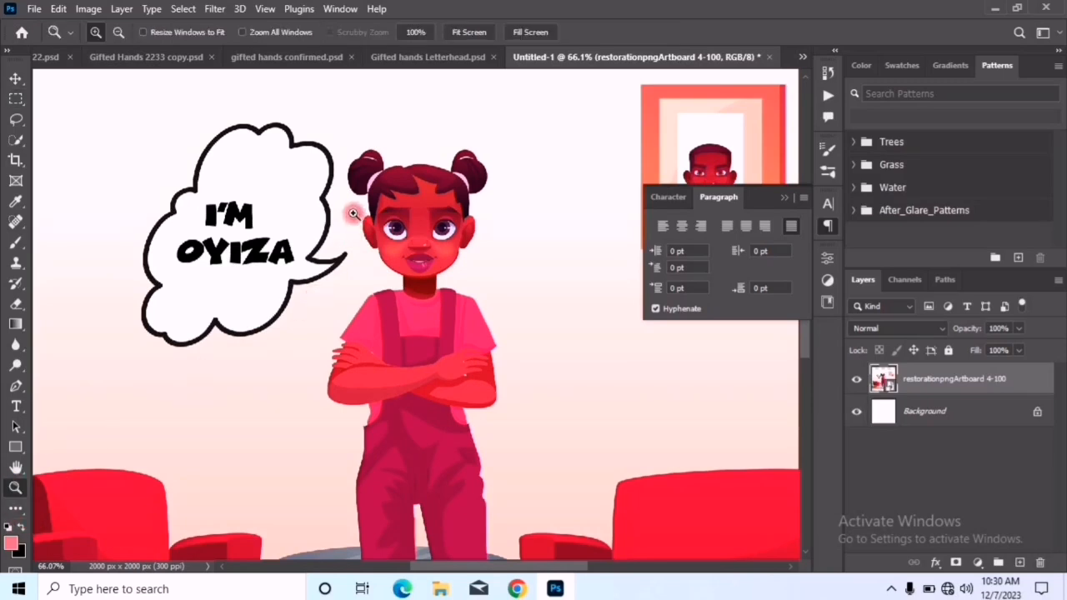
pyautogui.moveTo(317, 122); pyautogui.dragTo(520, 352)
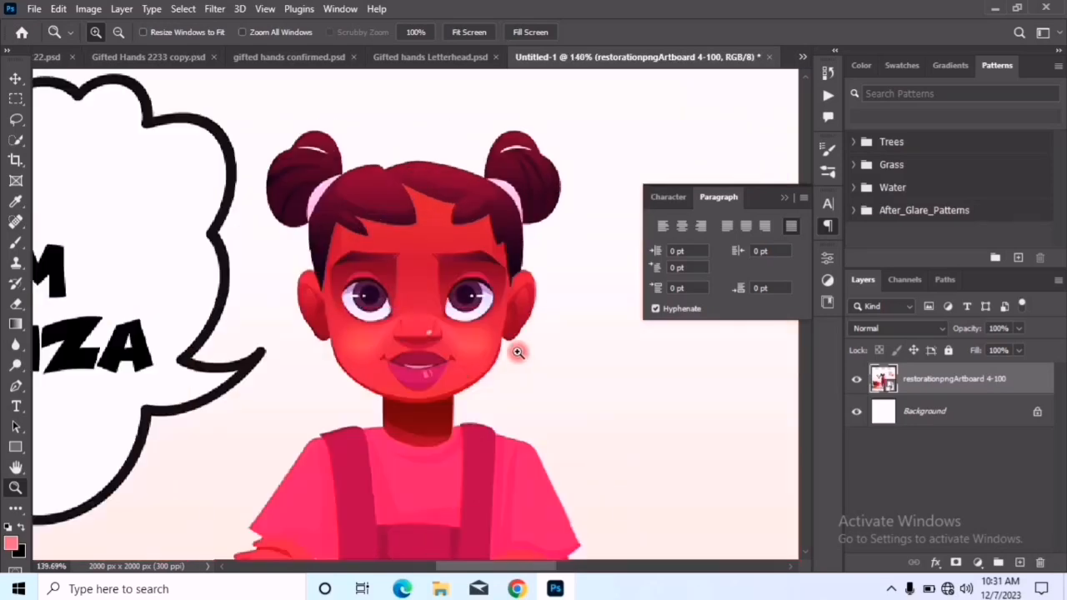
pyautogui.click(15, 99)
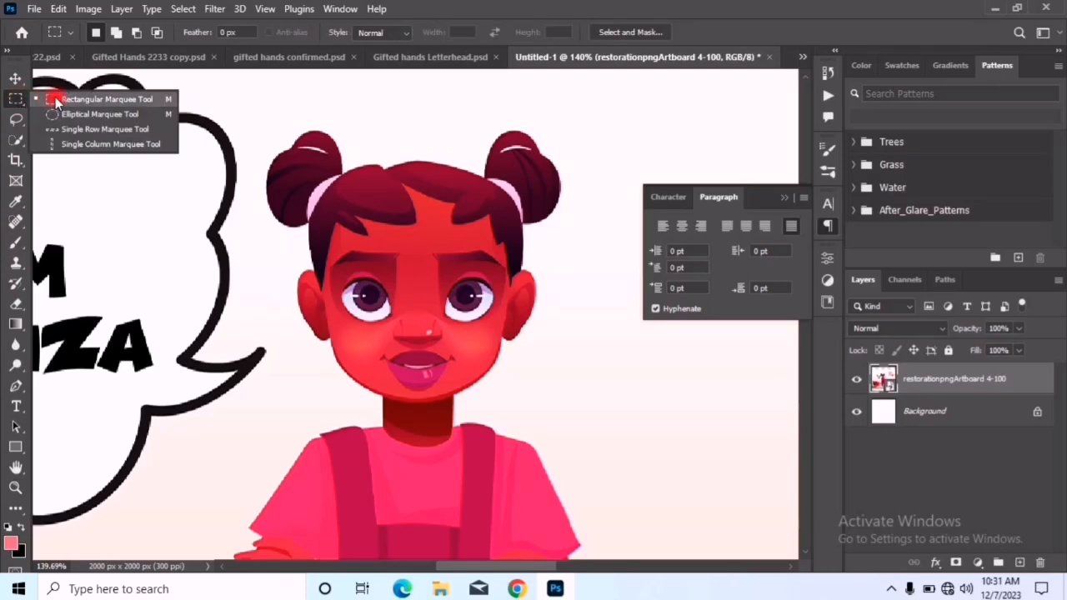
pyautogui.click(63, 98)
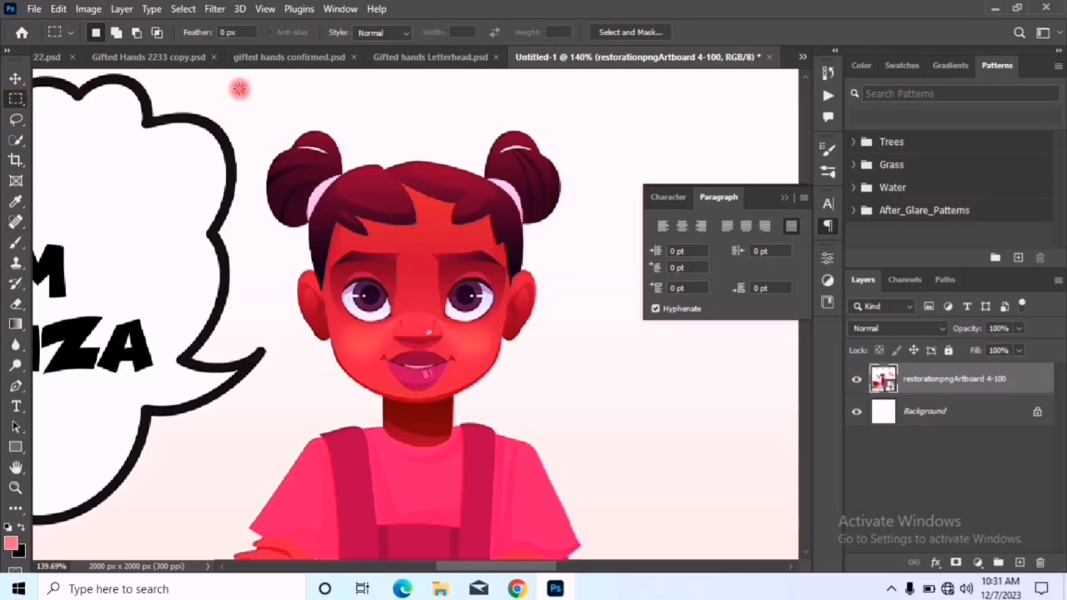
pyautogui.moveTo(236, 82); pyautogui.dragTo(604, 432)
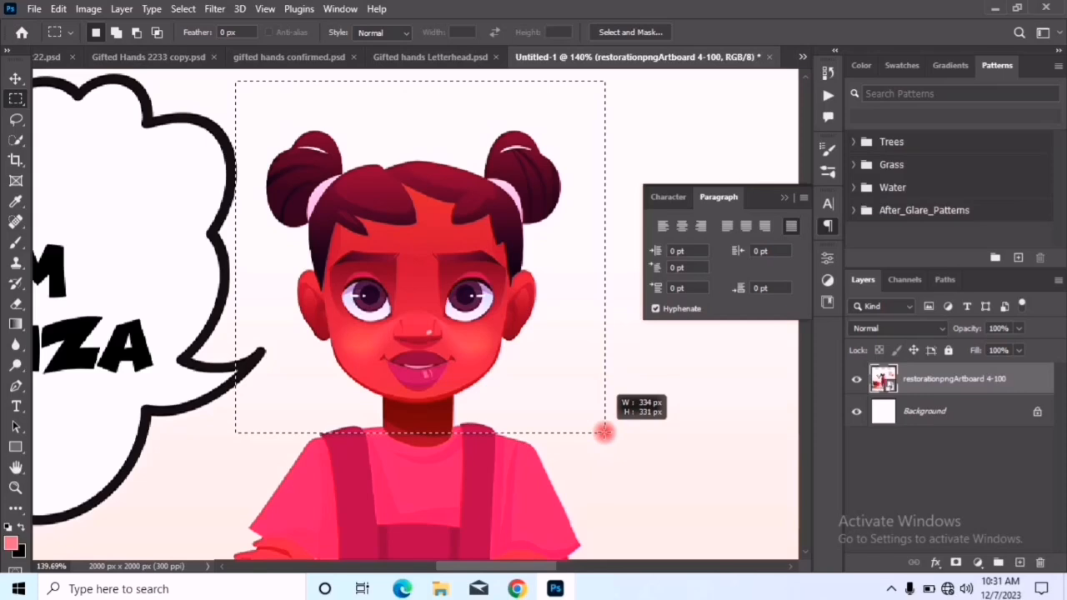
pyautogui.moveTo(604, 432); pyautogui.dragTo(605, 431)
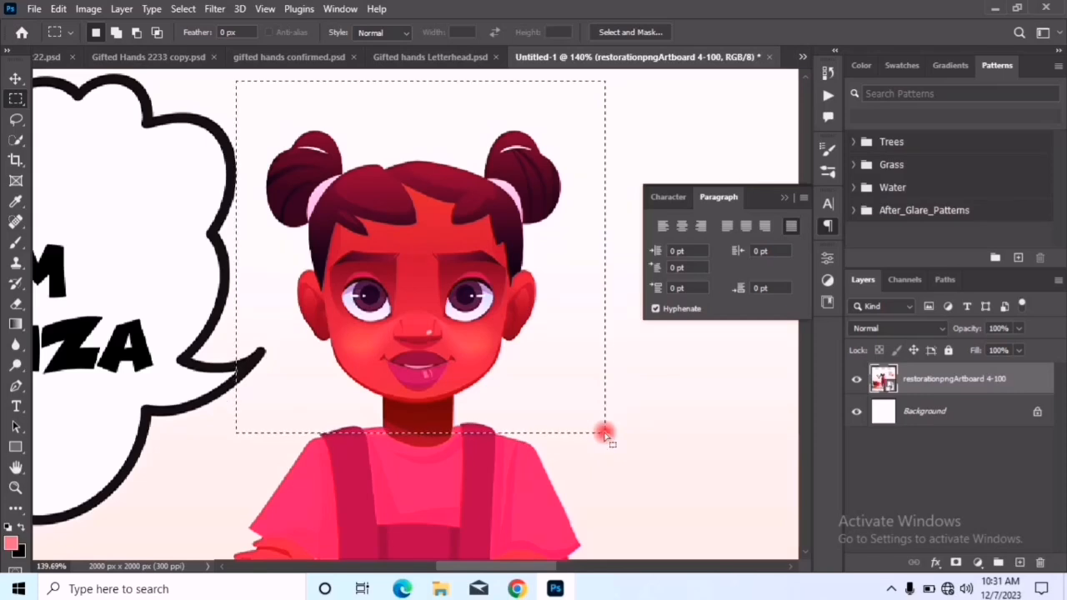
# Copy the marquee-selected head to a new layer and briefly hide the illustration layer to check the copy
pyautogui.scroll(-5, 464, 300)
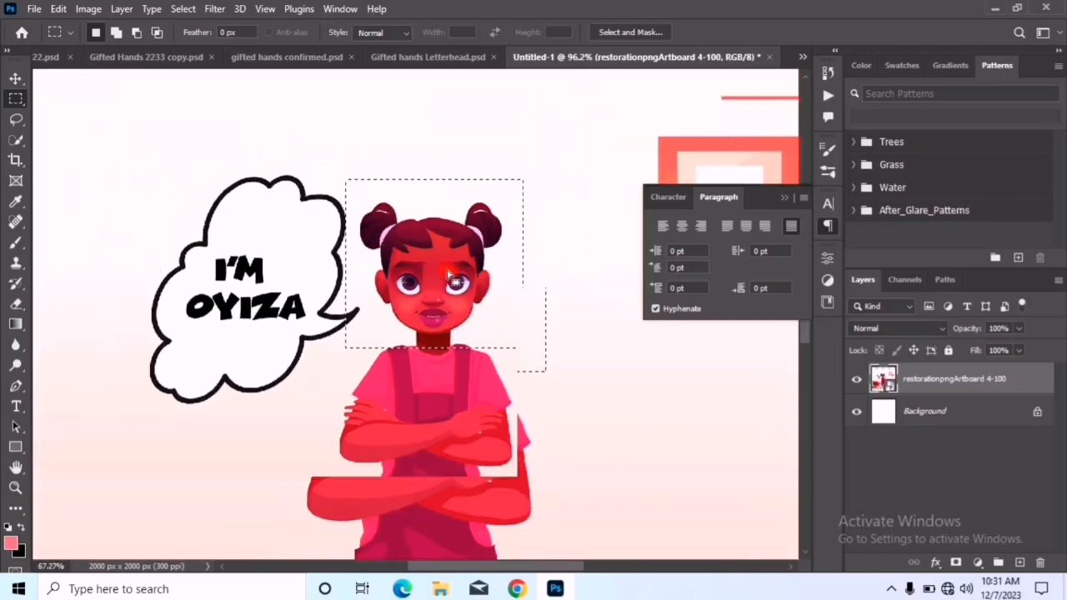
pyautogui.scroll(-2, 448, 268)
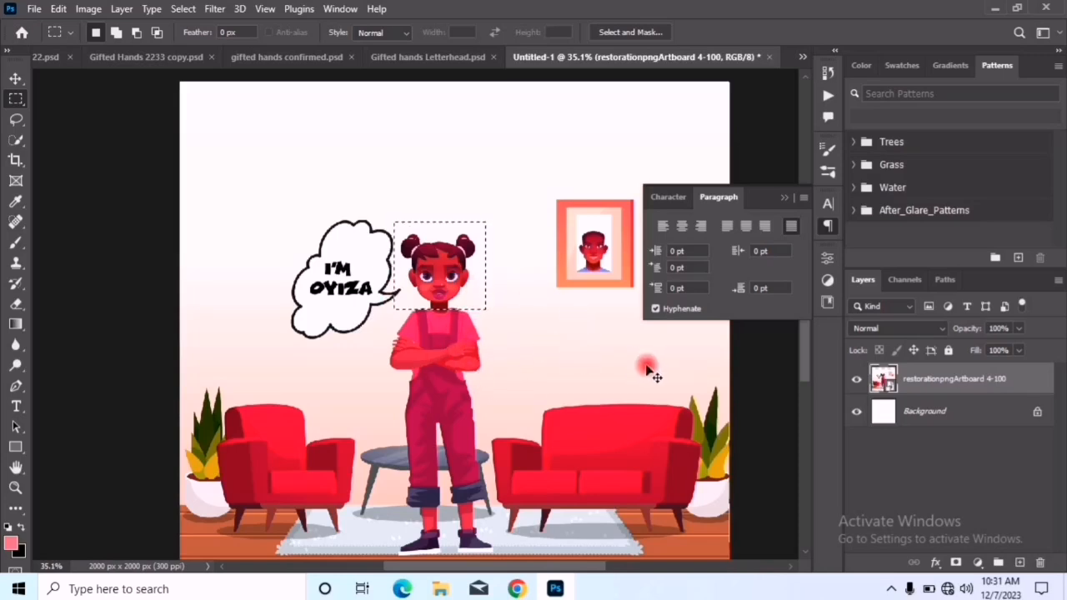
pyautogui.hotkey('ctrl', 'j')
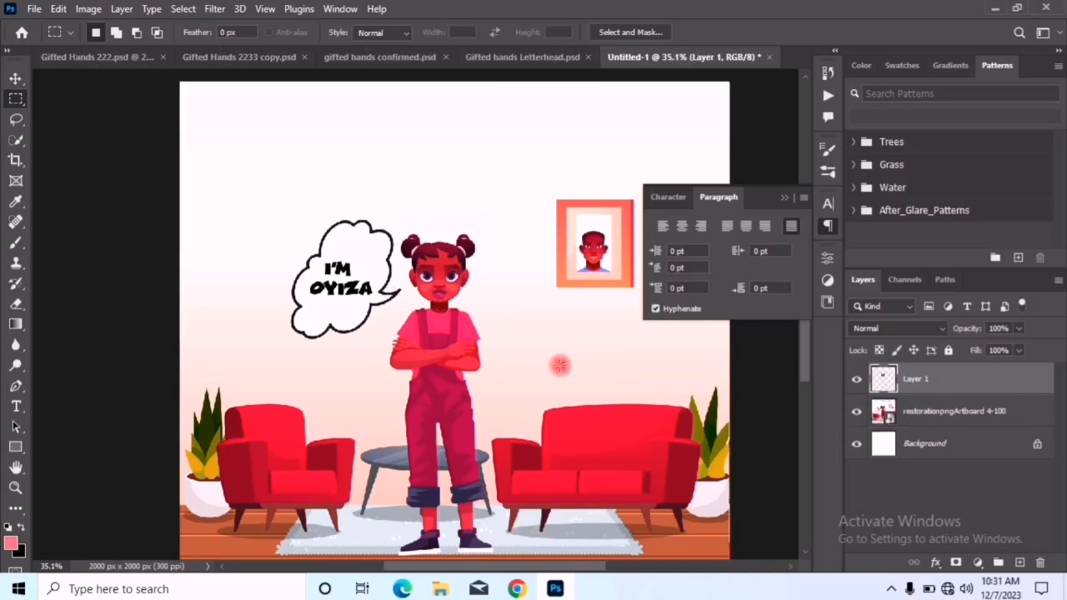
pyautogui.click(854, 414)
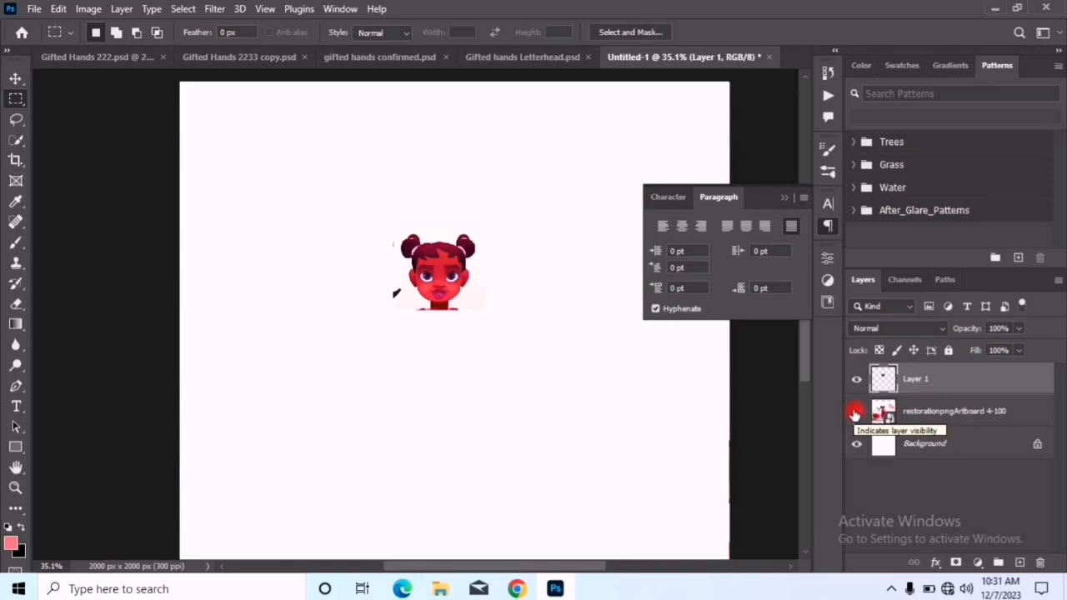
pyautogui.click(854, 414)
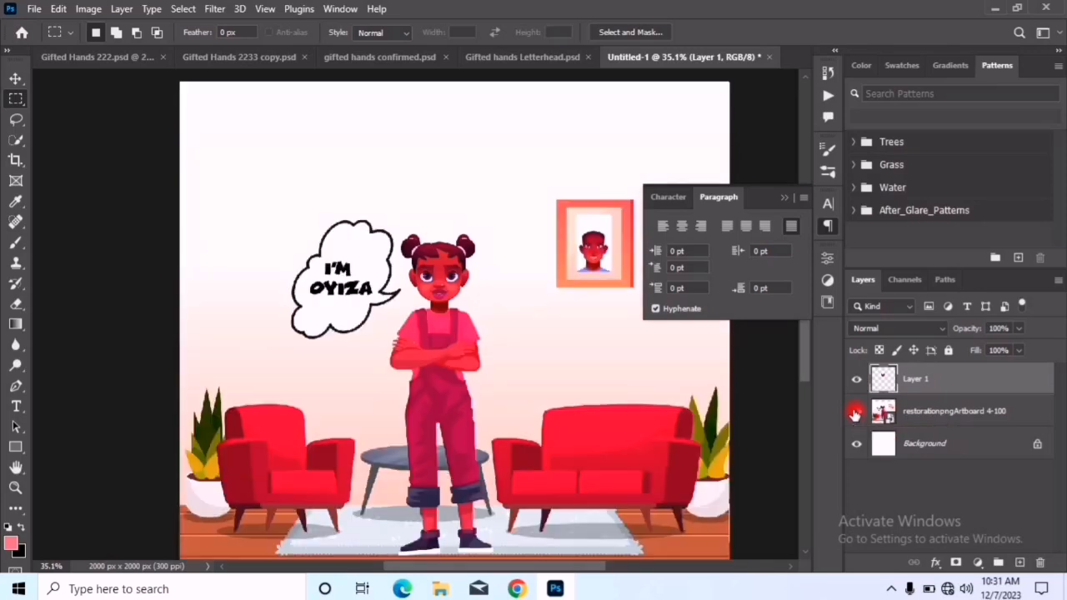
# Draw a freehand Lasso selection around the girl's head, discarding the first outline and redrawing it
pyautogui.click(16, 99)
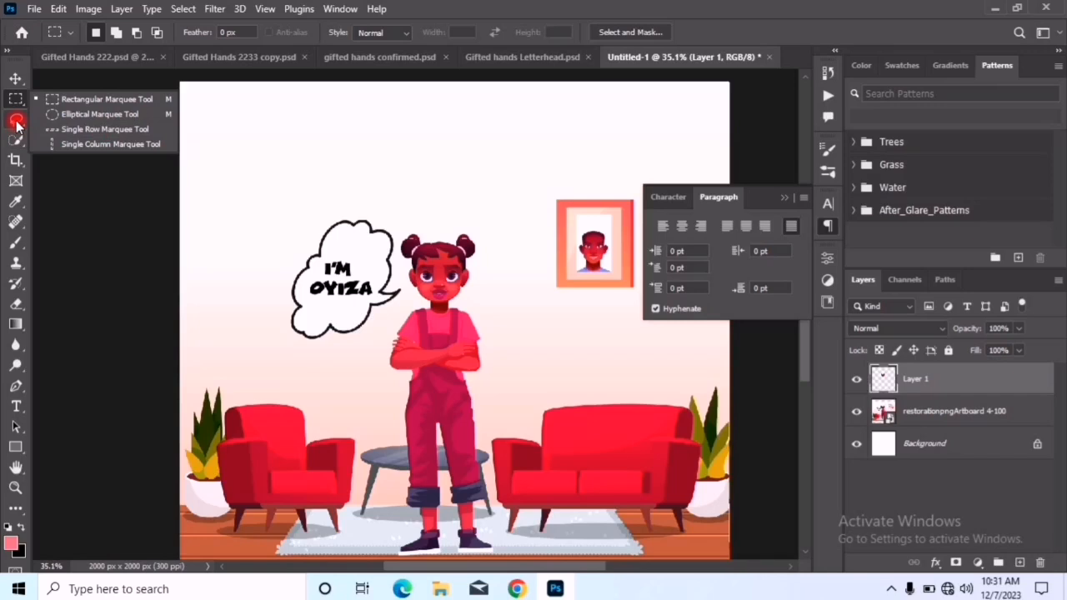
pyautogui.click(17, 125)
pyautogui.click(16, 125)
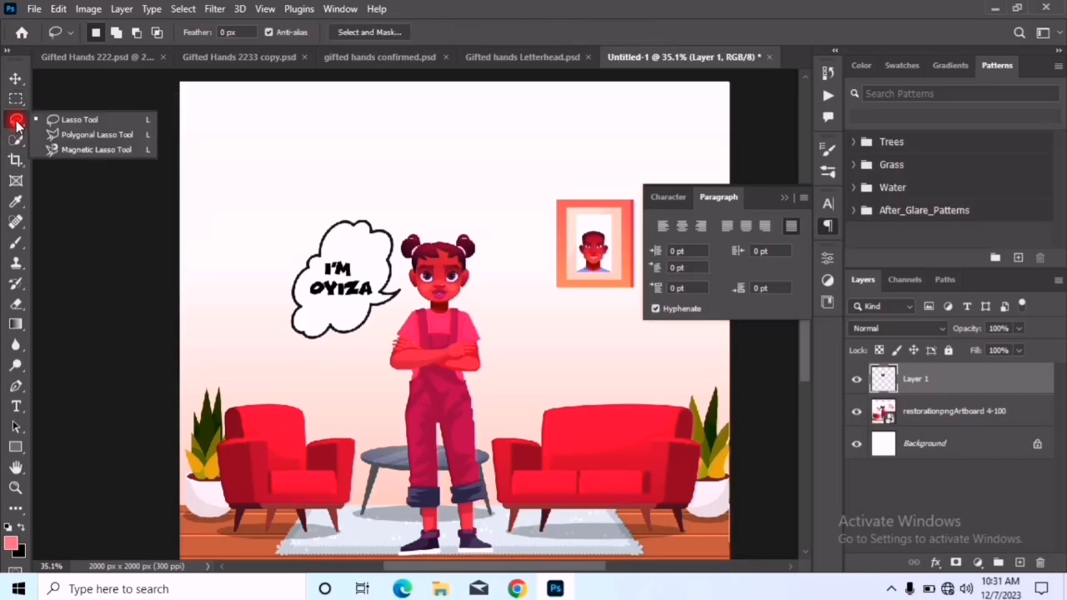
pyautogui.click(66, 122)
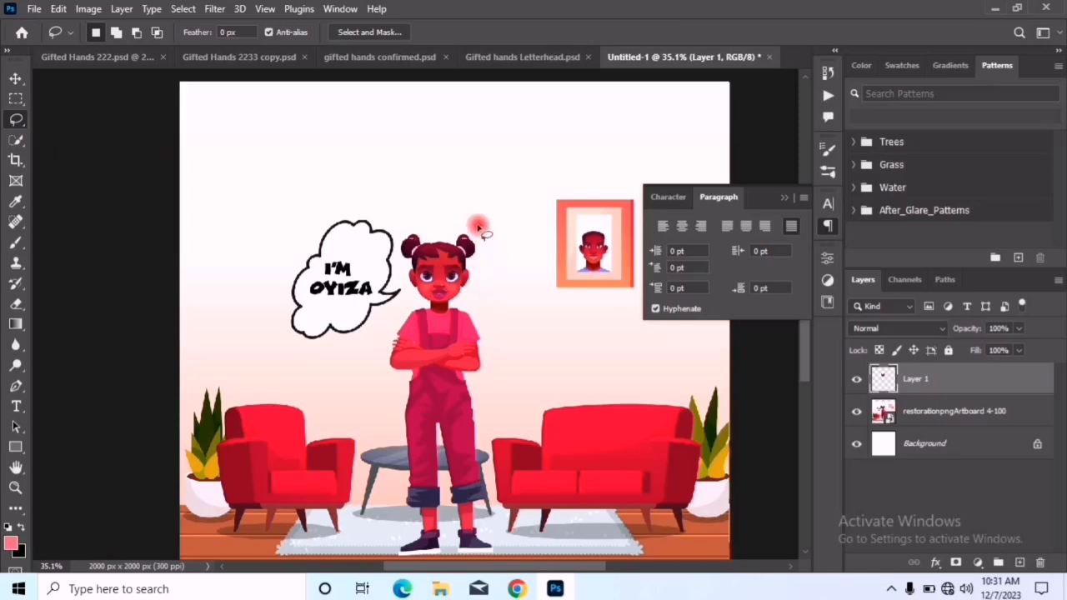
pyautogui.scroll(3, 432, 309)
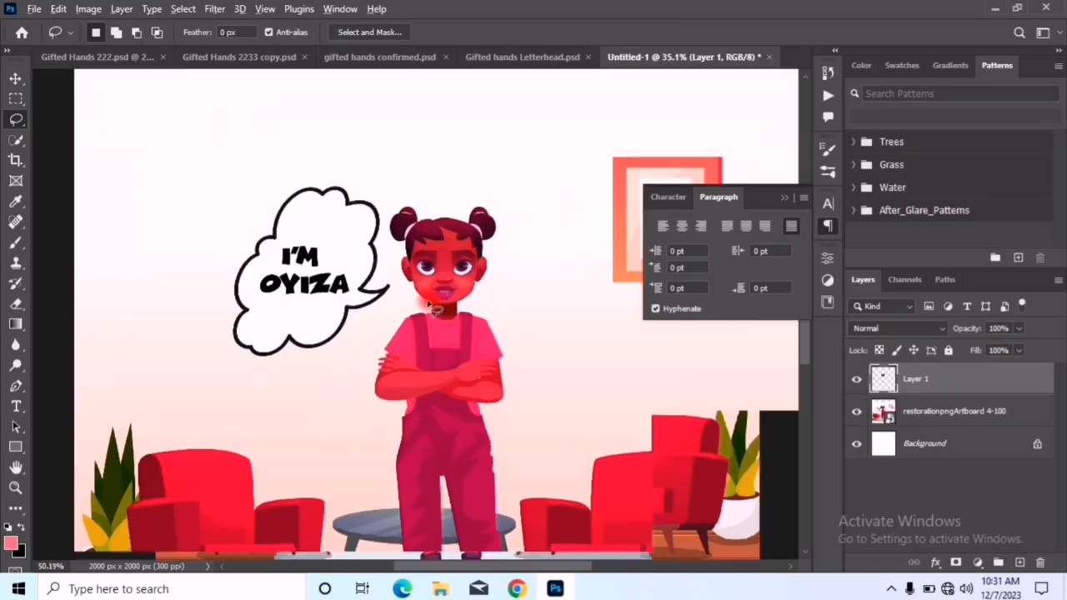
pyautogui.moveTo(493, 174)
pyautogui.mouseDown()
pyautogui.moveTo(545, 223)
pyautogui.moveTo(537, 287)
pyautogui.moveTo(462, 314)
pyautogui.moveTo(411, 302)
pyautogui.moveTo(376, 232)
pyautogui.moveTo(381, 174)
pyautogui.moveTo(419, 162)
pyautogui.moveTo(494, 175)
pyautogui.mouseUp()
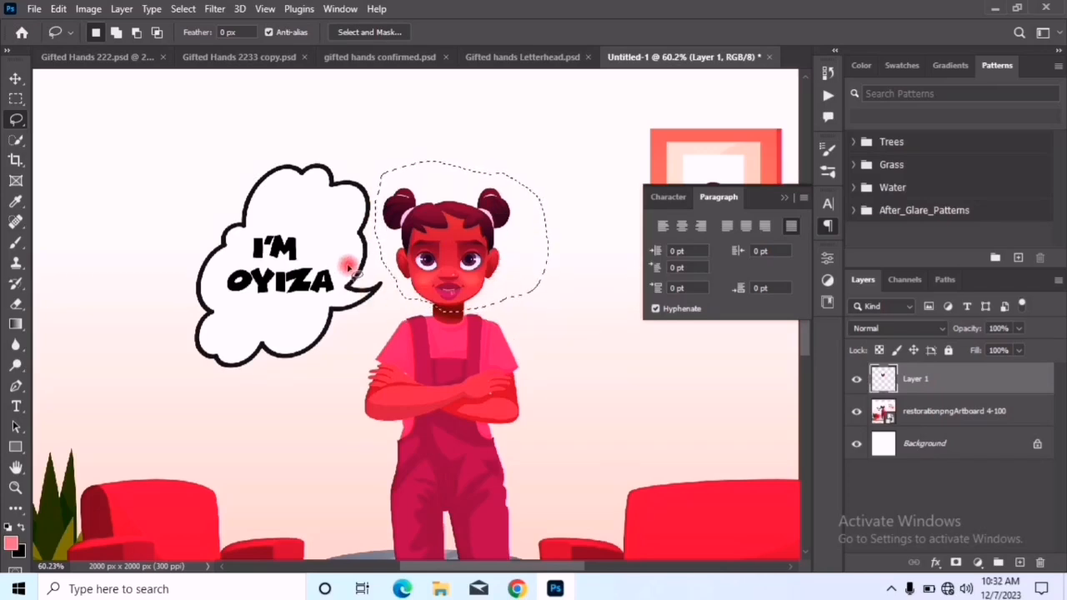
pyautogui.hotkey('ctrl', 'd')
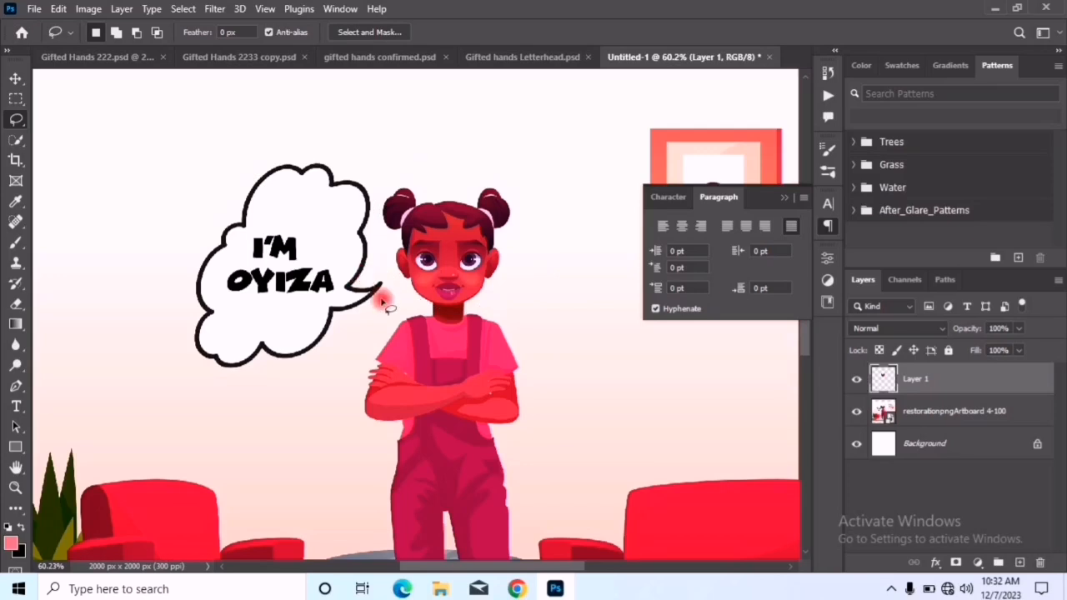
pyautogui.moveTo(470, 137)
pyautogui.mouseDown()
pyautogui.moveTo(510, 139)
pyautogui.moveTo(535, 183)
pyautogui.moveTo(550, 240)
pyautogui.moveTo(542, 268)
pyautogui.moveTo(510, 305)
pyautogui.moveTo(425, 314)
pyautogui.moveTo(389, 274)
pyautogui.moveTo(374, 185)
pyautogui.moveTo(415, 150)
pyautogui.moveTo(476, 139)
pyautogui.mouseUp()
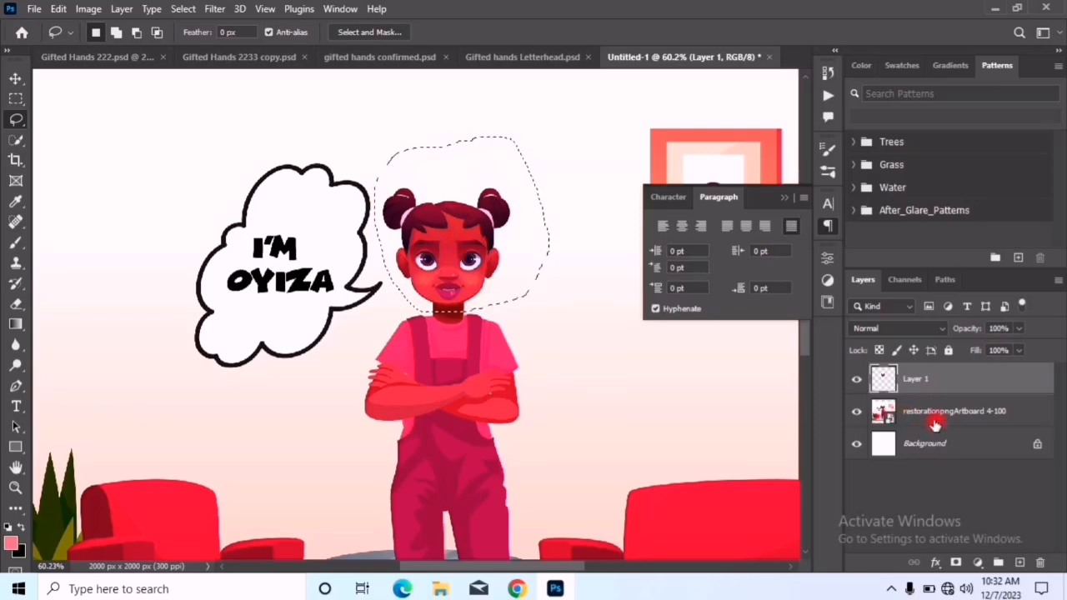
# Copy the lassoed head from the illustration layer to a new layer and briefly isolate it to check the cutout
pyautogui.click(927, 413)
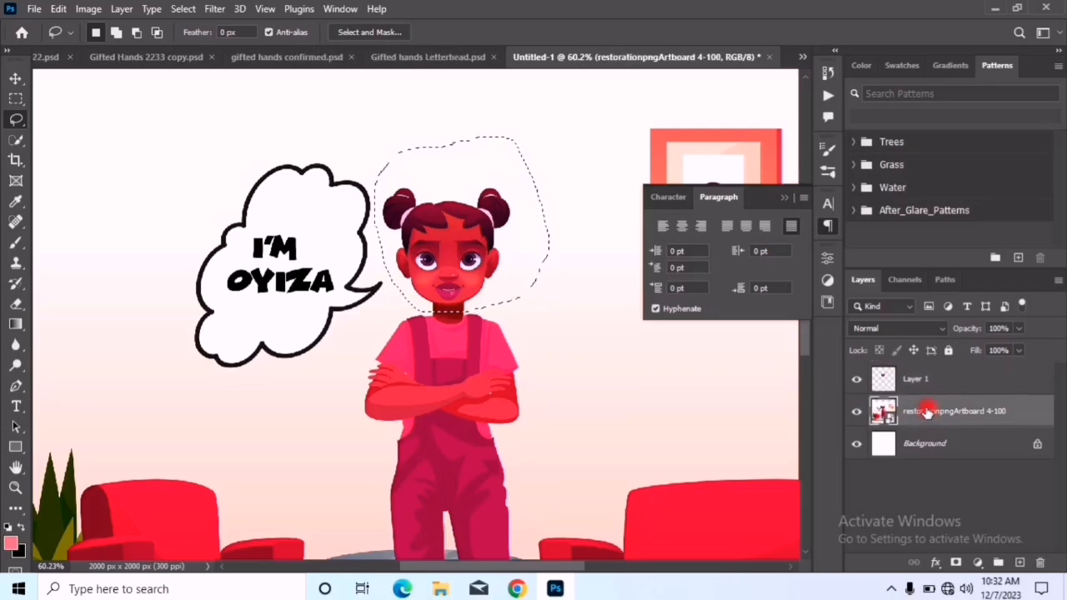
pyautogui.hotkey('ctrl', 'j')
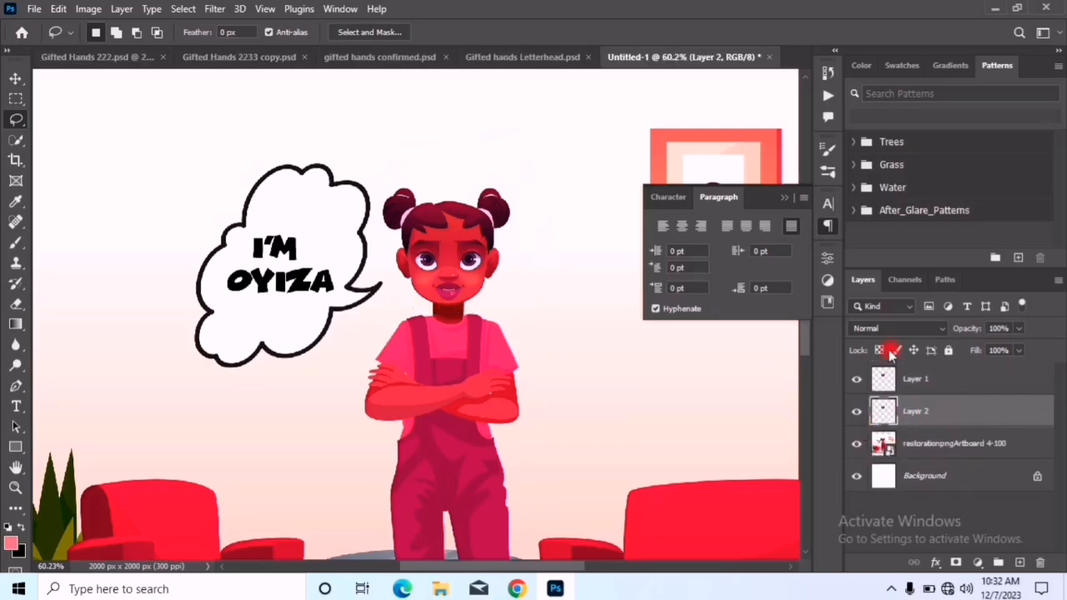
pyautogui.click(857, 444)
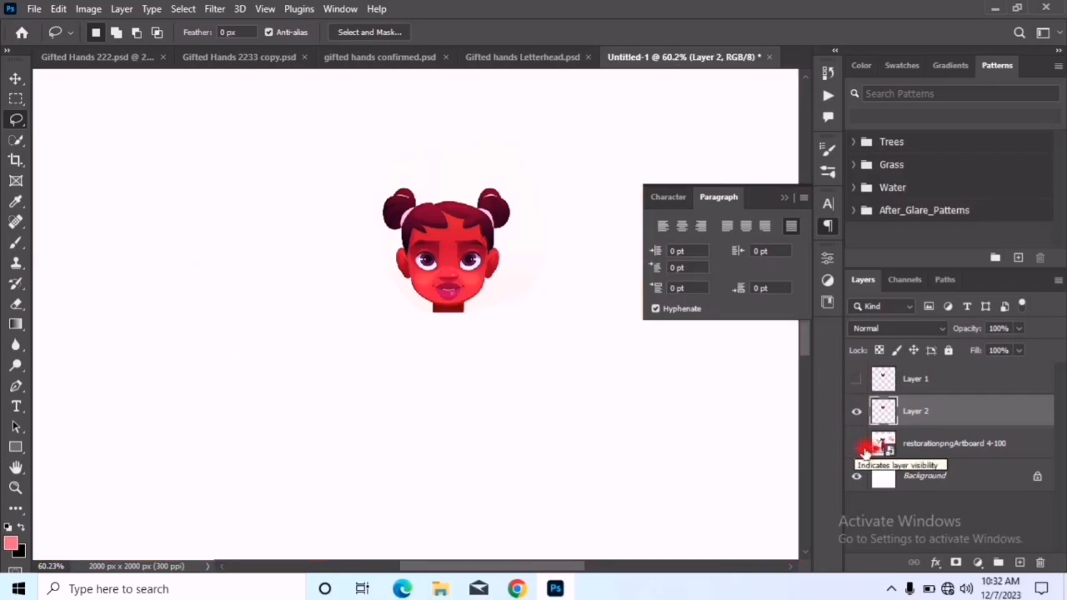
pyautogui.click(857, 446)
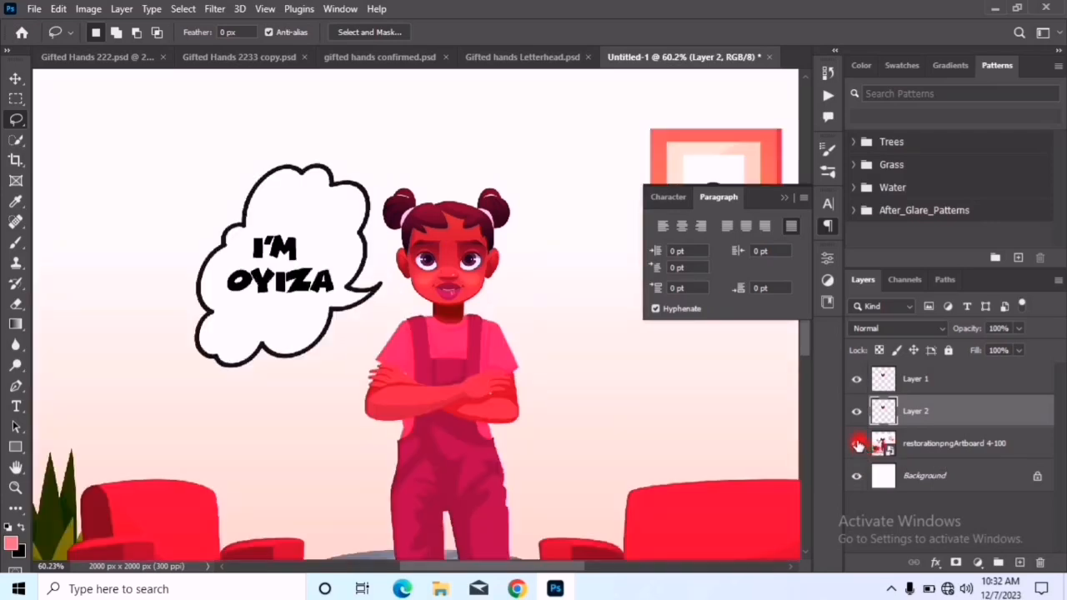
# Undo the lassoed head copy and clear the earlier marquee copy's separate layer
pyautogui.hotkey('ctrl', 'z')
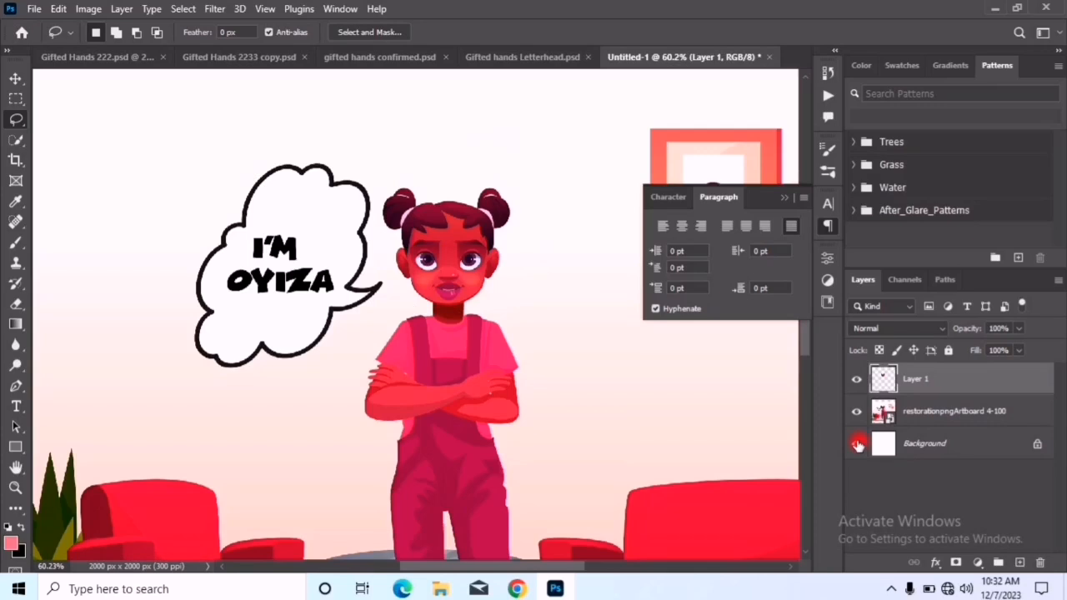
pyautogui.click(857, 446)
pyautogui.click(858, 445)
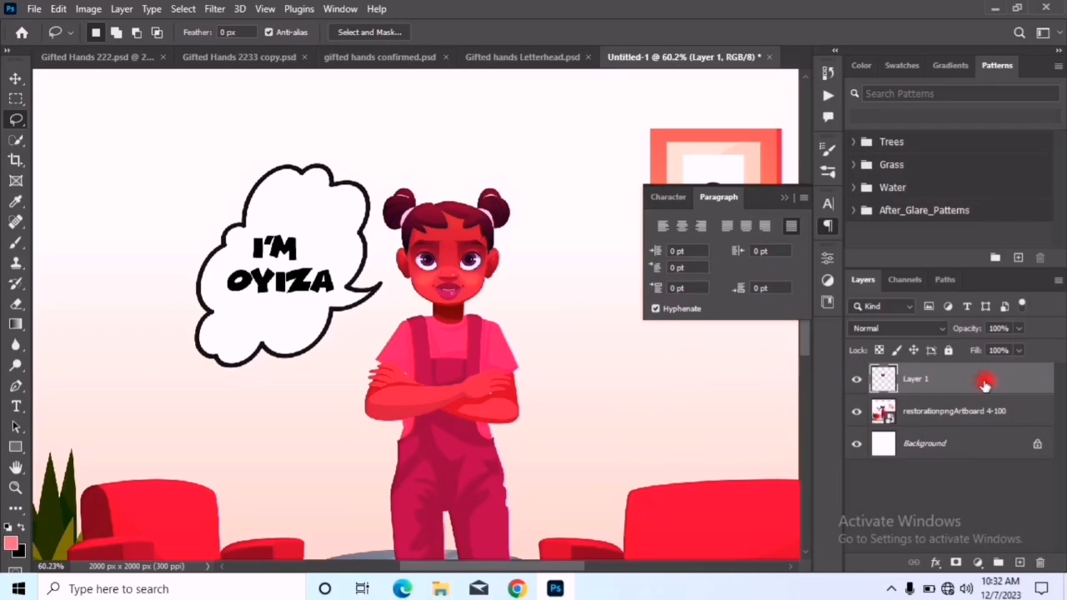
pyautogui.hotkey('ctrl', 'e')
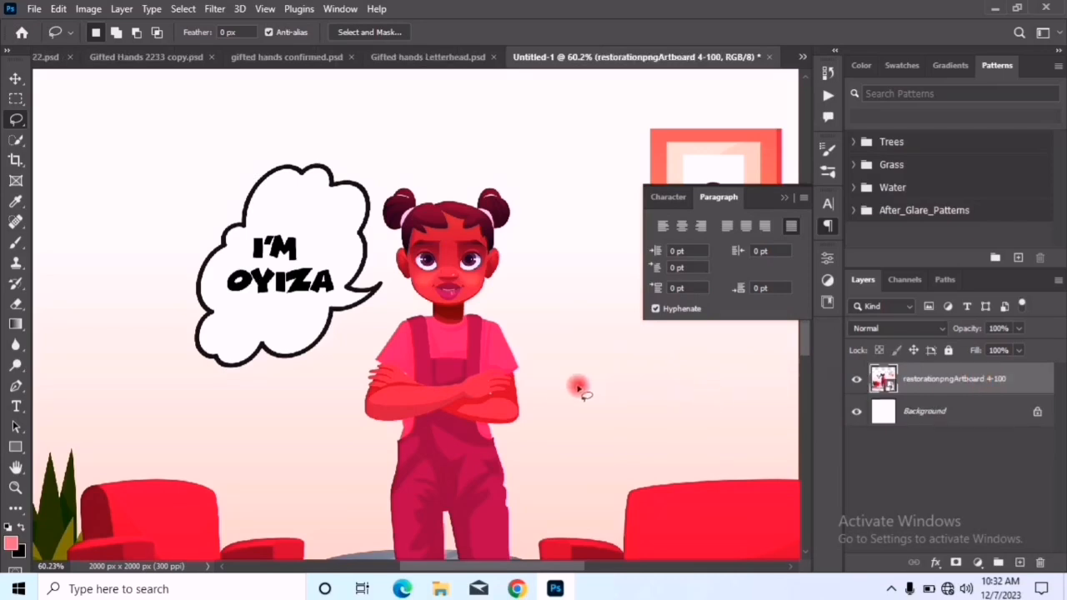
# Trace the outline of the girl's head with the Magnetic Lasso and close it into a selection
pyautogui.rightClick(16, 119)
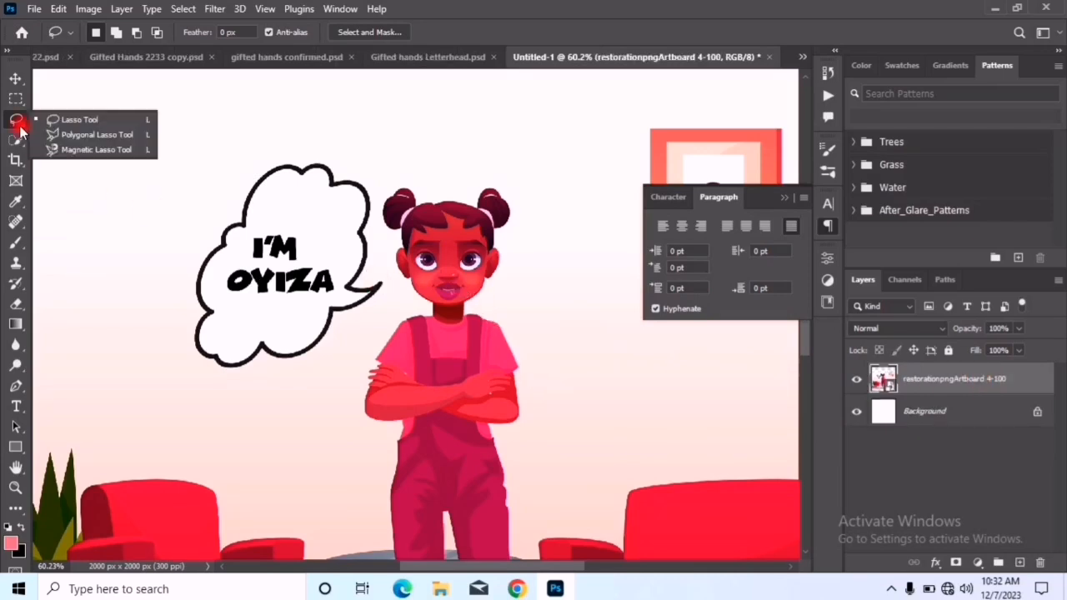
pyautogui.click(91, 150)
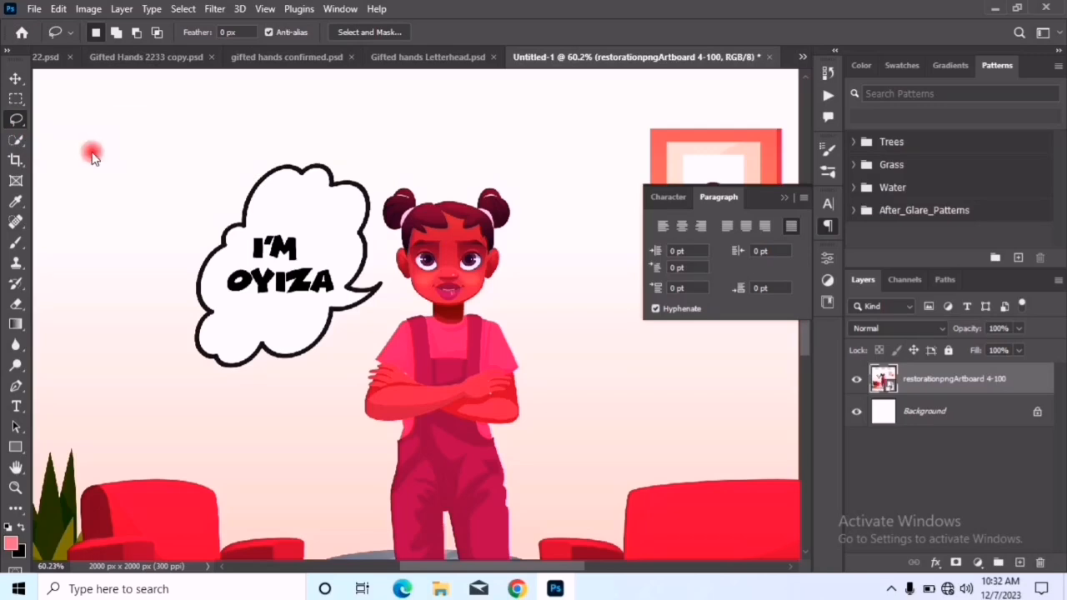
pyautogui.scroll(5, 483, 294)
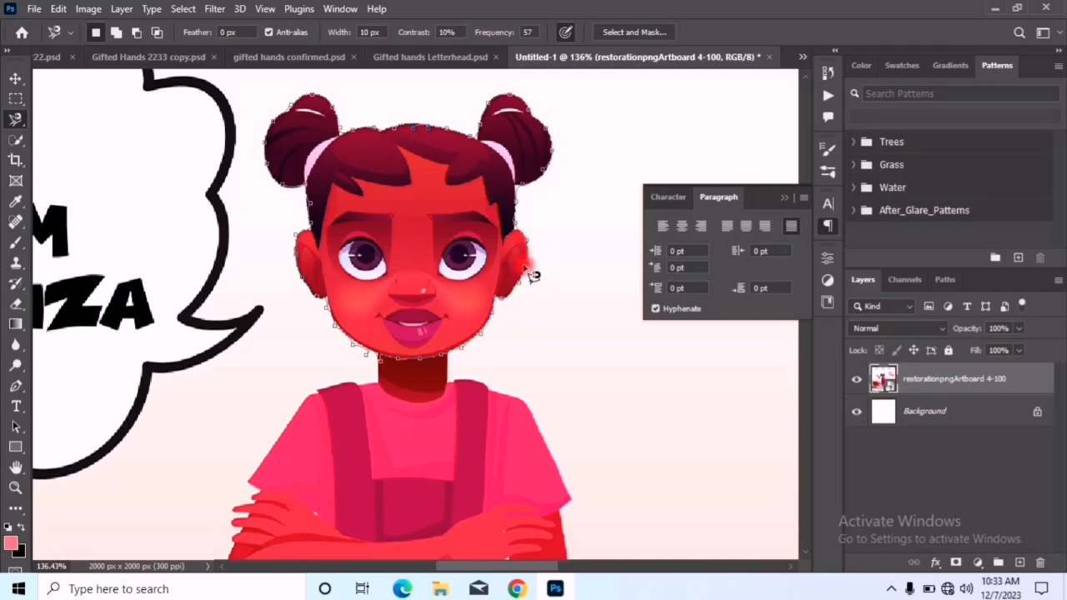
pyautogui.click(504, 337)
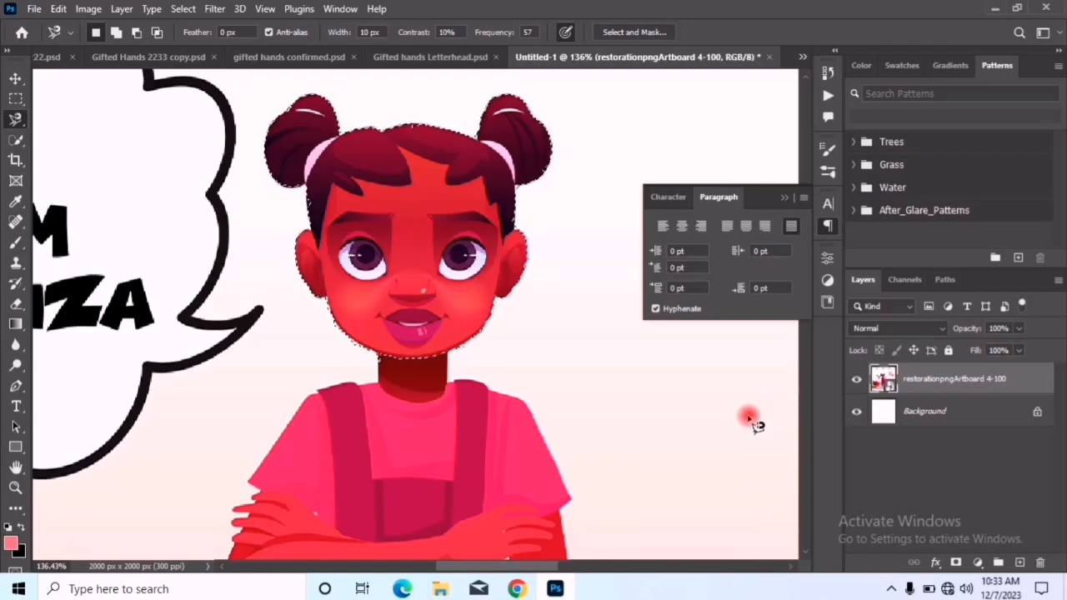
# Copy the selected head to a new layer, hide the illustration layer, and duplicate the head layer
pyautogui.hotkey('ctrl', 'j')
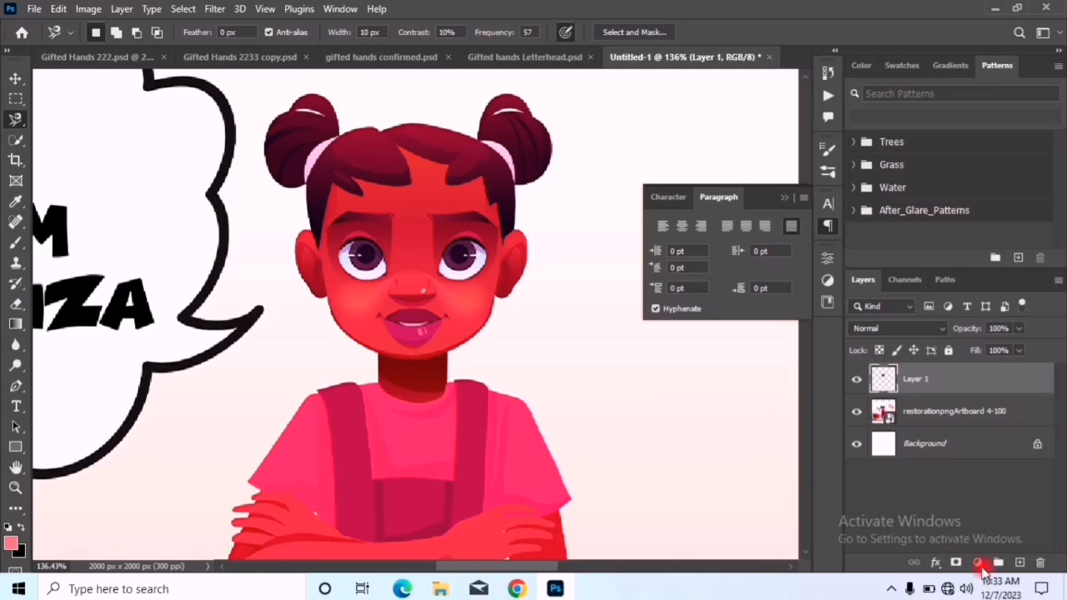
pyautogui.click(852, 418)
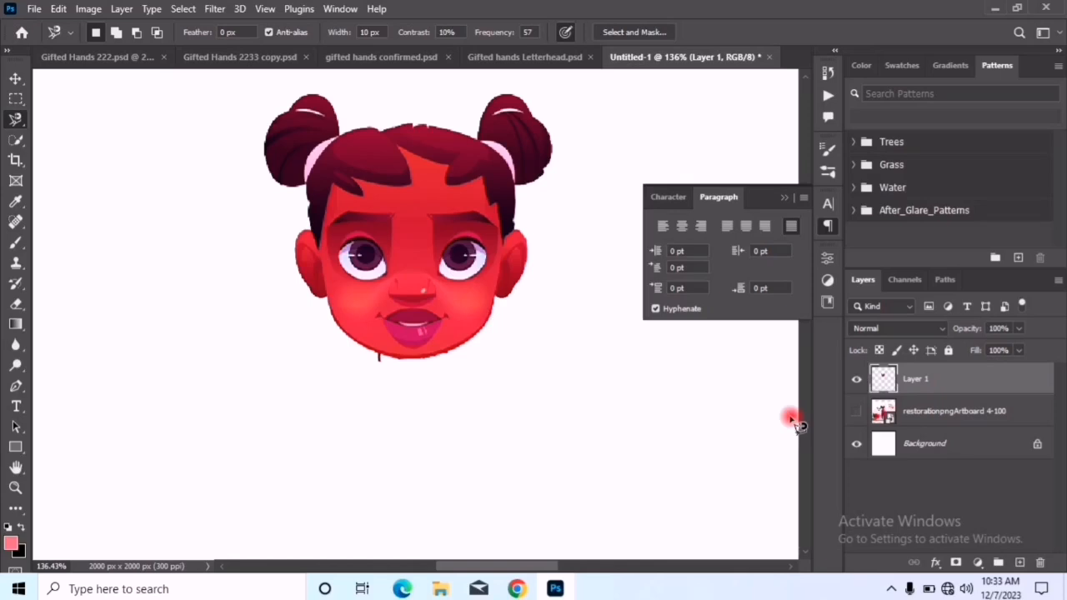
pyautogui.hotkey('ctrl', 'j')
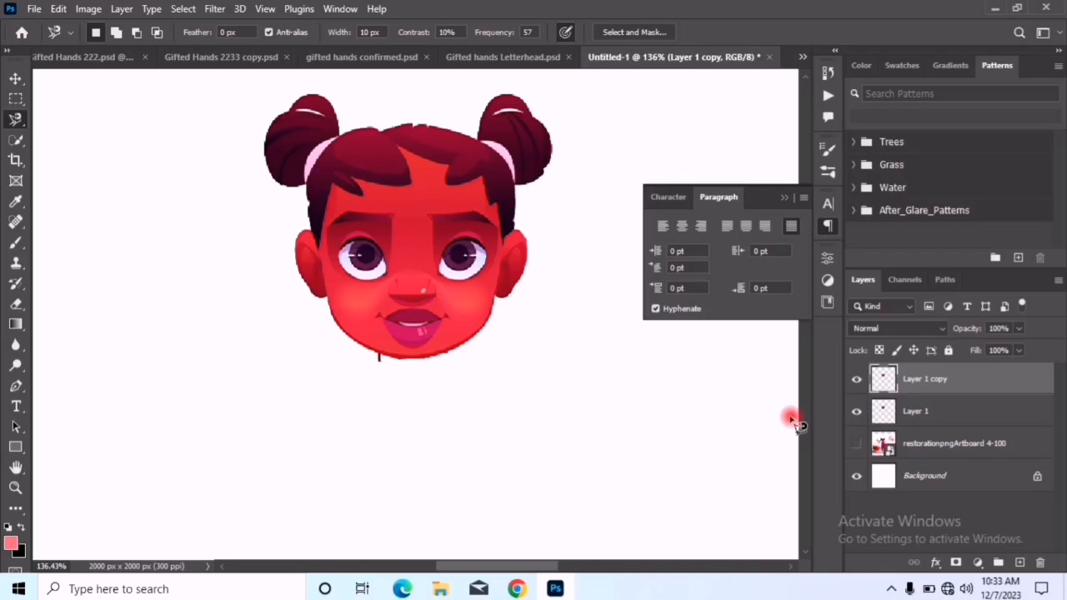
# Undo the head layer copies and the hiding of the illustration, and clear the head selection
pyautogui.hotkey('ctrl', 'z')
pyautogui.hotkey('ctrl', 'z')
pyautogui.hotkey('ctrl', 'z')
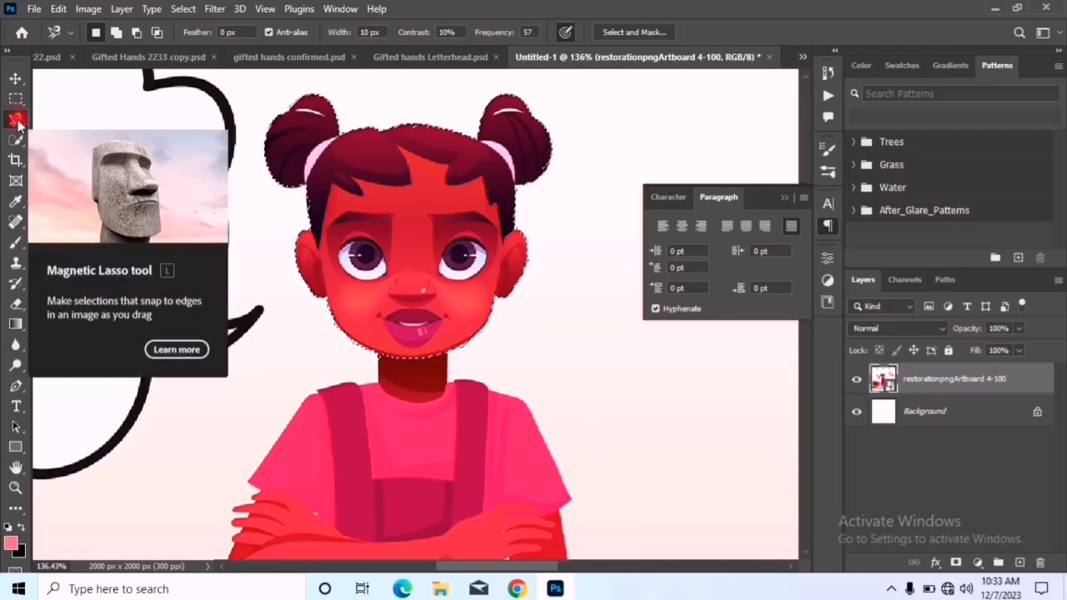
pyautogui.hotkey('ctrl', 'd')
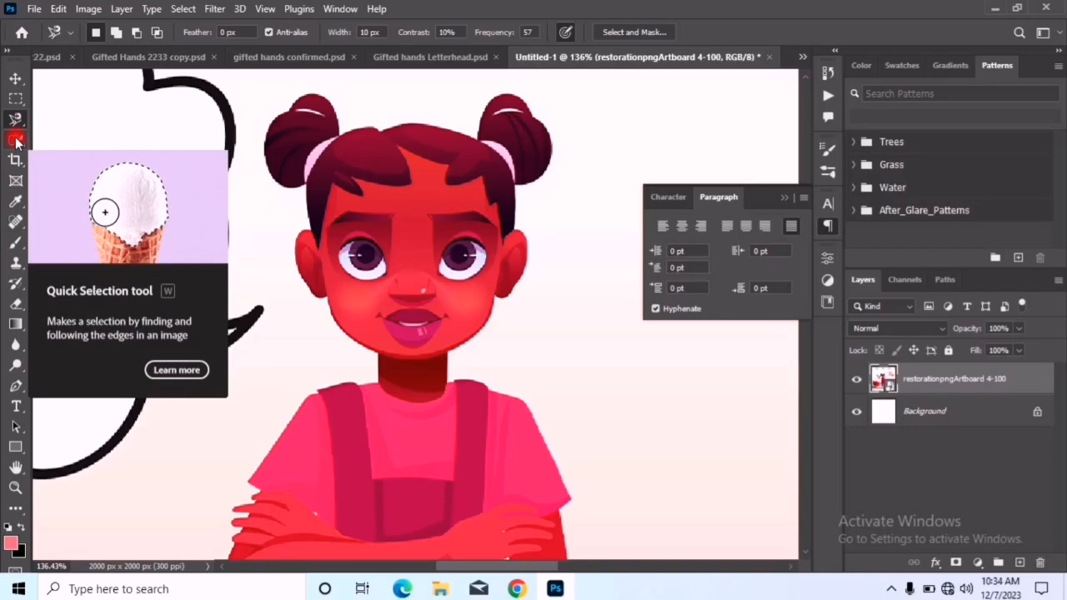
# Activate the Quick Selection tool and enlarge its brush to 100 px
pyautogui.click(17, 141)
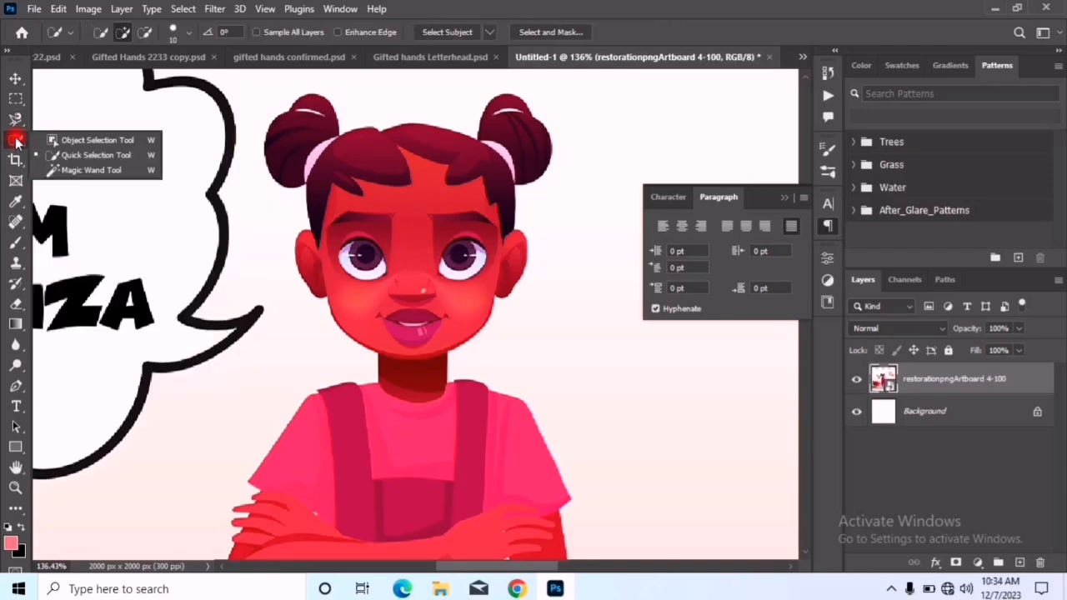
pyautogui.click(77, 156)
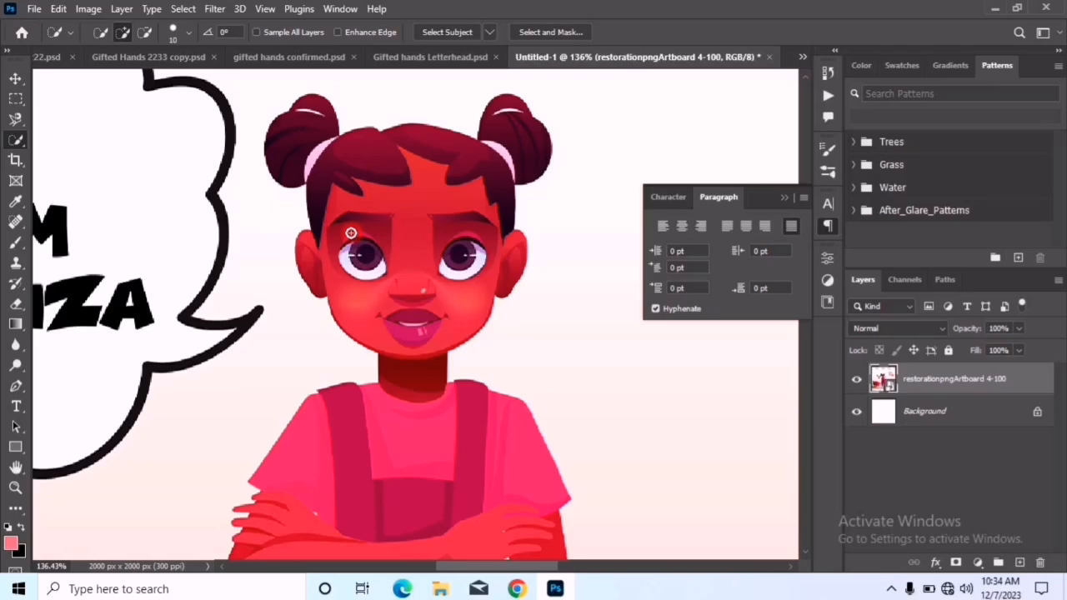
pyautogui.press(']')
pyautogui.press(']')
pyautogui.press(']')
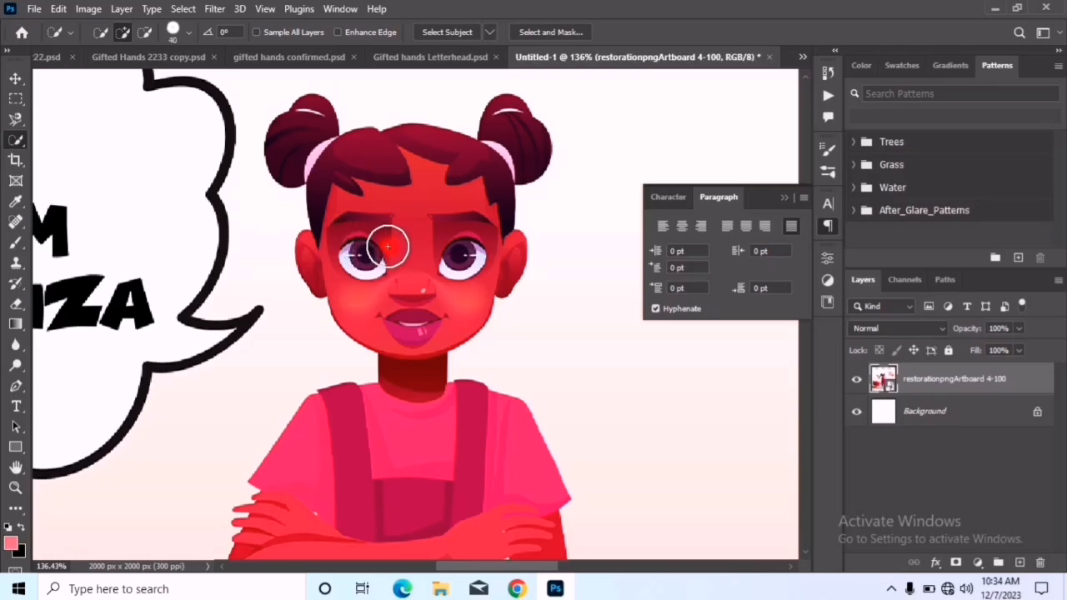
pyautogui.press(']')
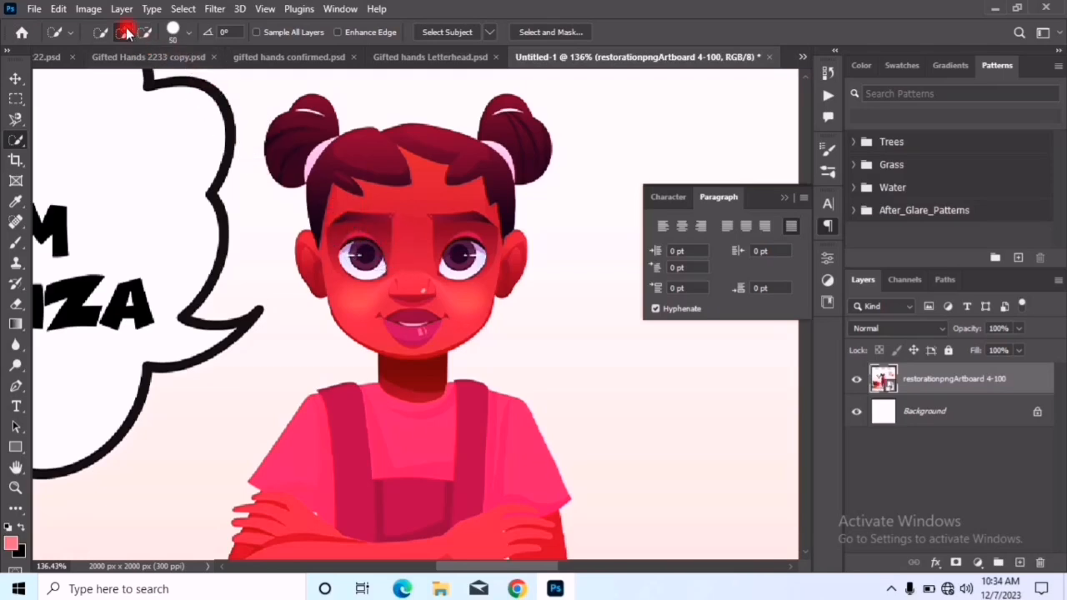
pyautogui.click(191, 35)
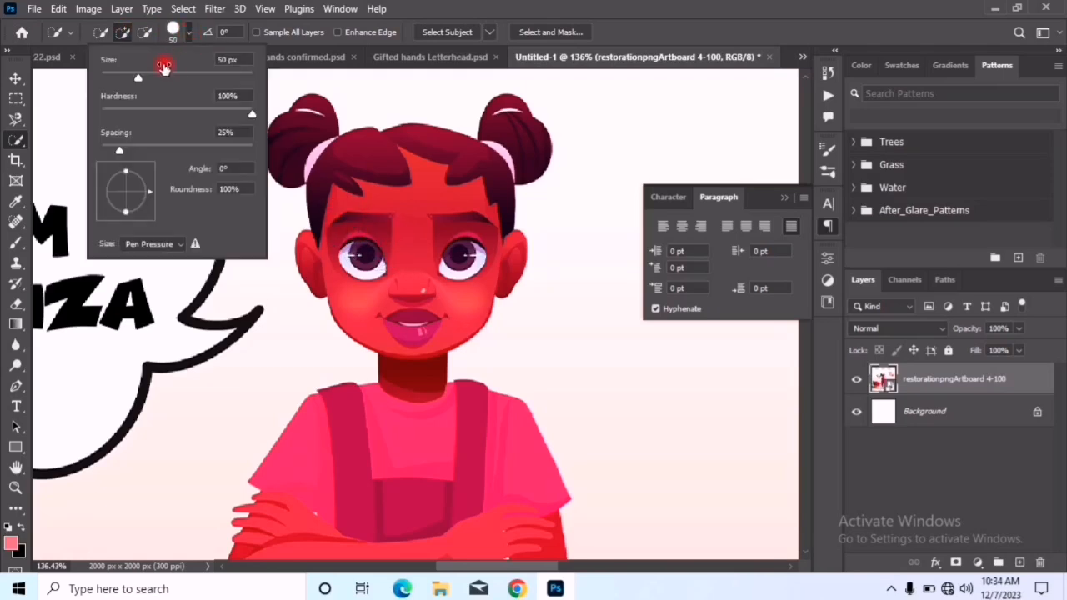
pyautogui.moveTo(173, 80); pyautogui.dragTo(229, 80)
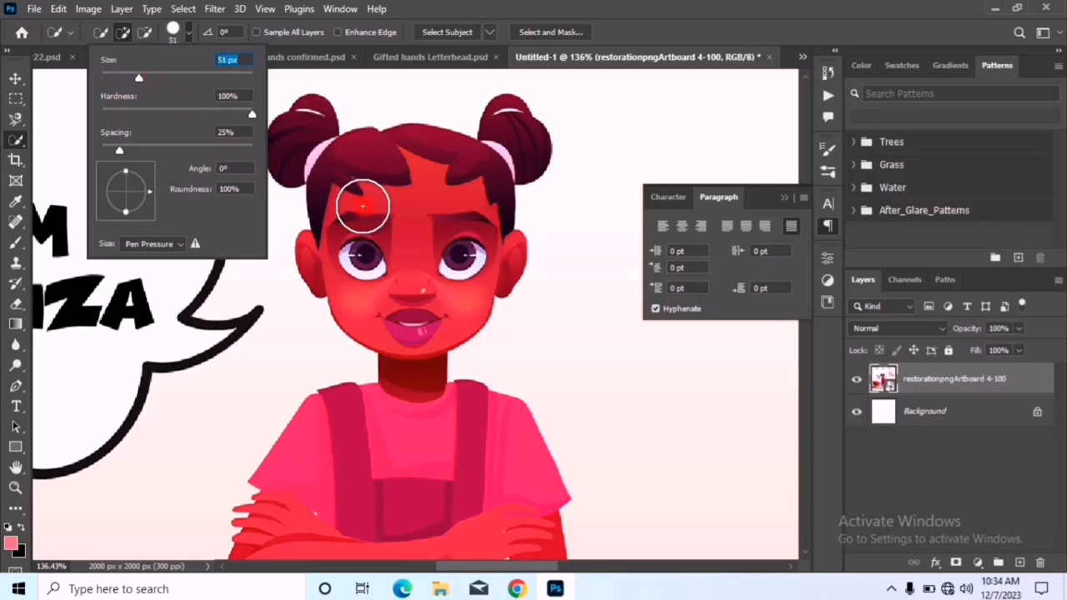
pyautogui.moveTo(158, 77); pyautogui.dragTo(177, 81)
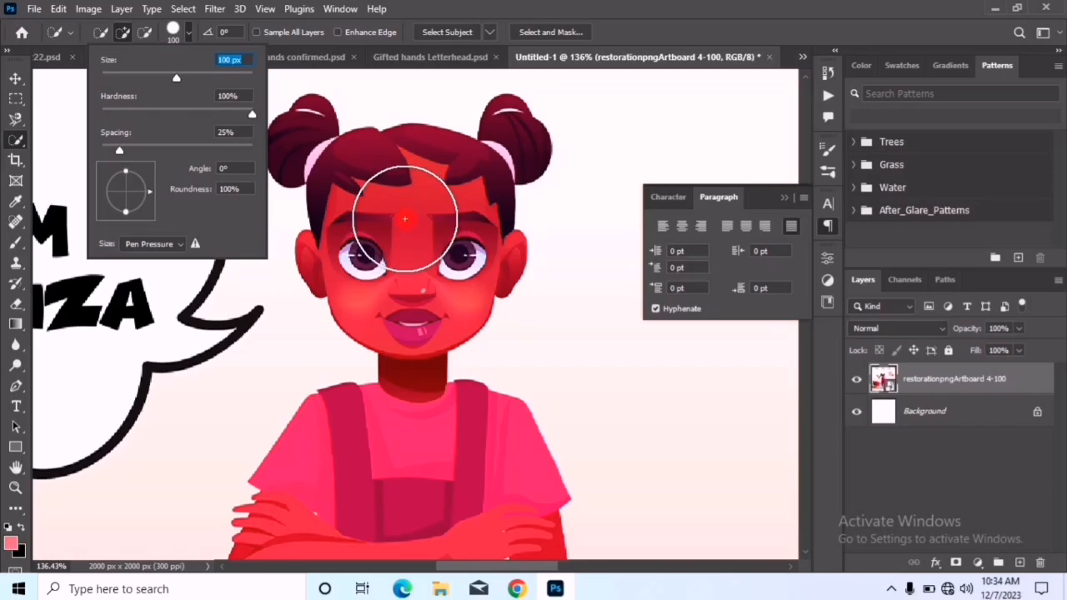
# Brush a quick selection over the girl's face, hair and neck, leaving out the hair buns
pyautogui.click(396, 210)
pyautogui.moveTo(393, 209)
pyautogui.mouseDown()
pyautogui.moveTo(432, 249)
pyautogui.moveTo(423, 249)
pyautogui.moveTo(416, 236)
pyautogui.moveTo(464, 238)
pyautogui.moveTo(465, 227)
pyautogui.moveTo(430, 285)
pyautogui.mouseUp()
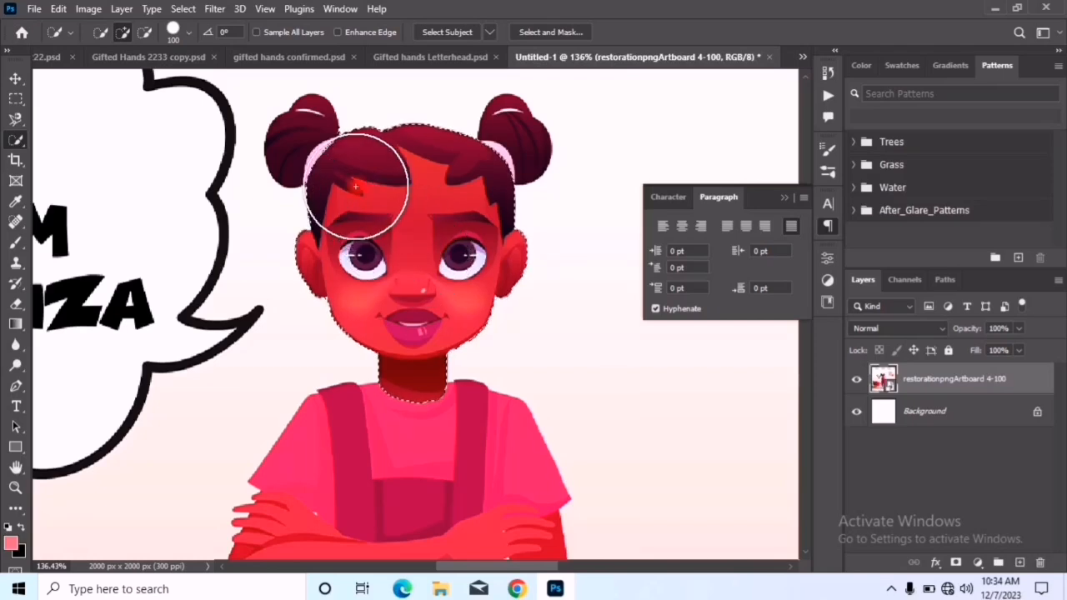
pyautogui.moveTo(315, 142)
pyautogui.mouseDown()
pyautogui.moveTo(279, 220)
pyautogui.moveTo(256, 213)
pyautogui.moveTo(291, 161)
pyautogui.moveTo(355, 146)
pyautogui.moveTo(381, 165)
pyautogui.moveTo(348, 191)
pyautogui.moveTo(287, 212)
pyautogui.moveTo(392, 207)
pyautogui.mouseUp()
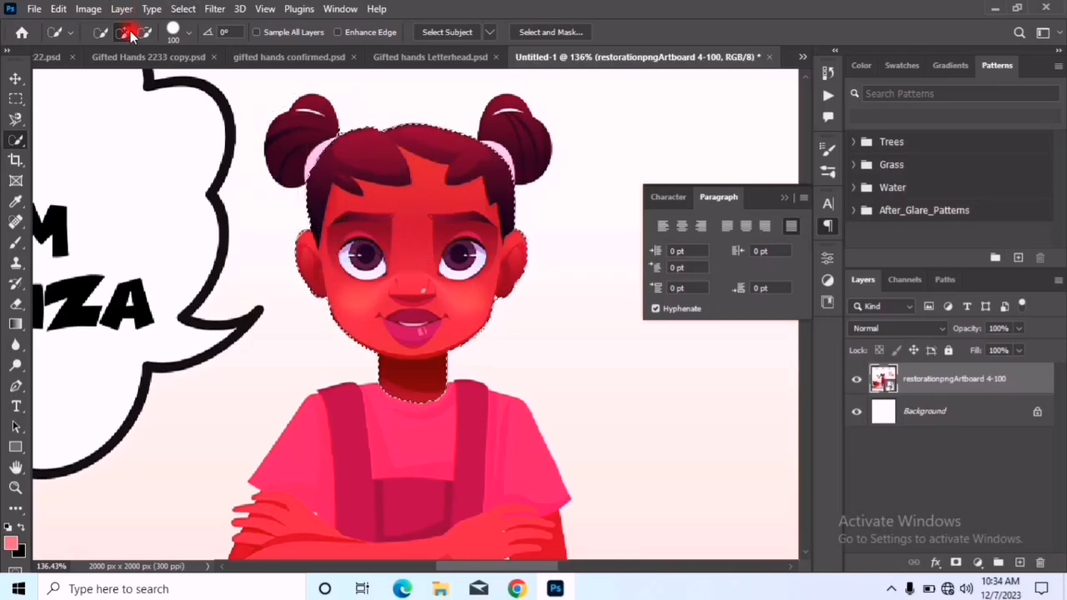
# Reduce the selection brush to 48 px and add both hair buns to the head selection
pyautogui.click(188, 39)
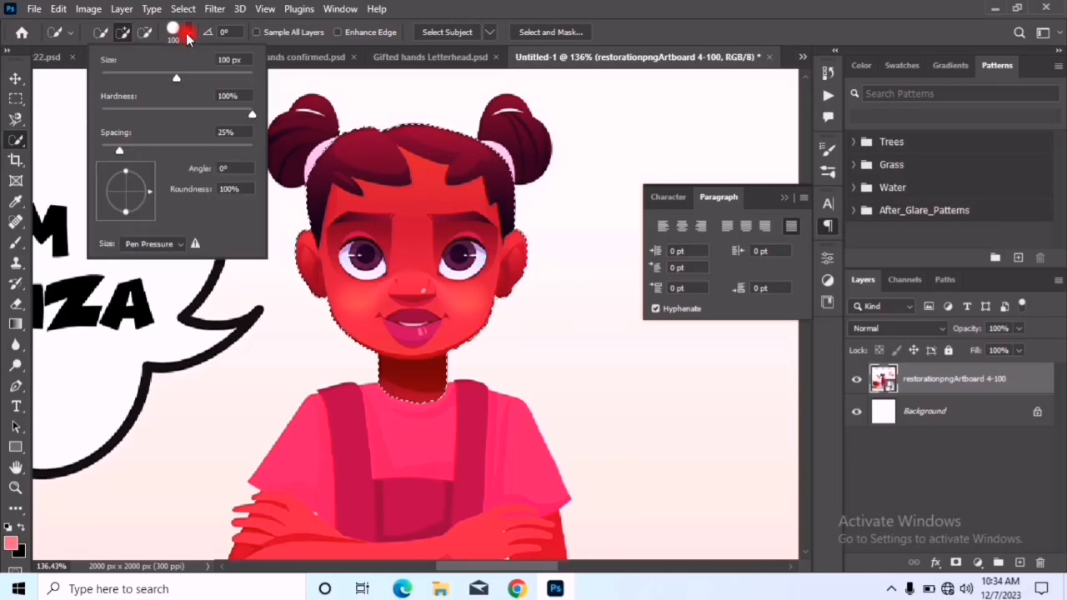
pyautogui.moveTo(179, 78); pyautogui.dragTo(137, 77)
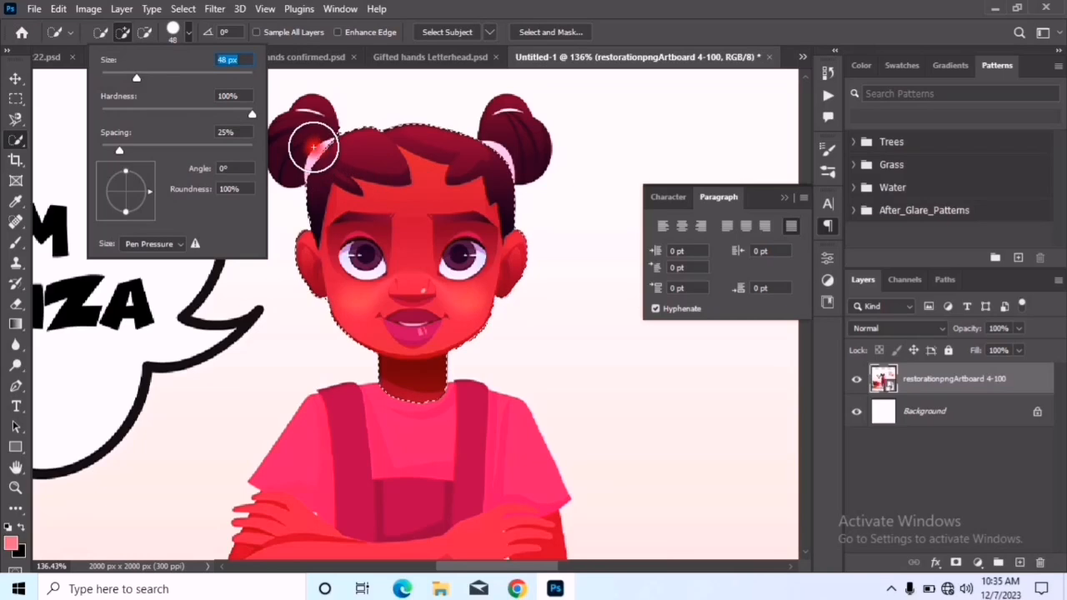
pyautogui.click(313, 147)
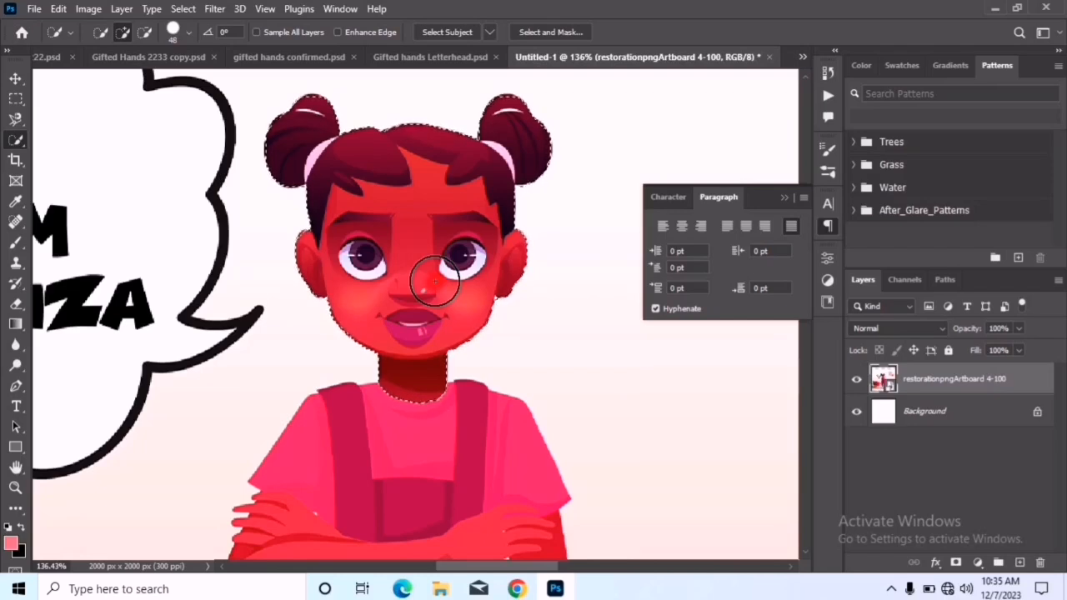
# Try copying the selected head and neck to a new layer, checking the cutout with the illustration hidden, and undo the copy
pyautogui.hotkey('ctrl', 'j')
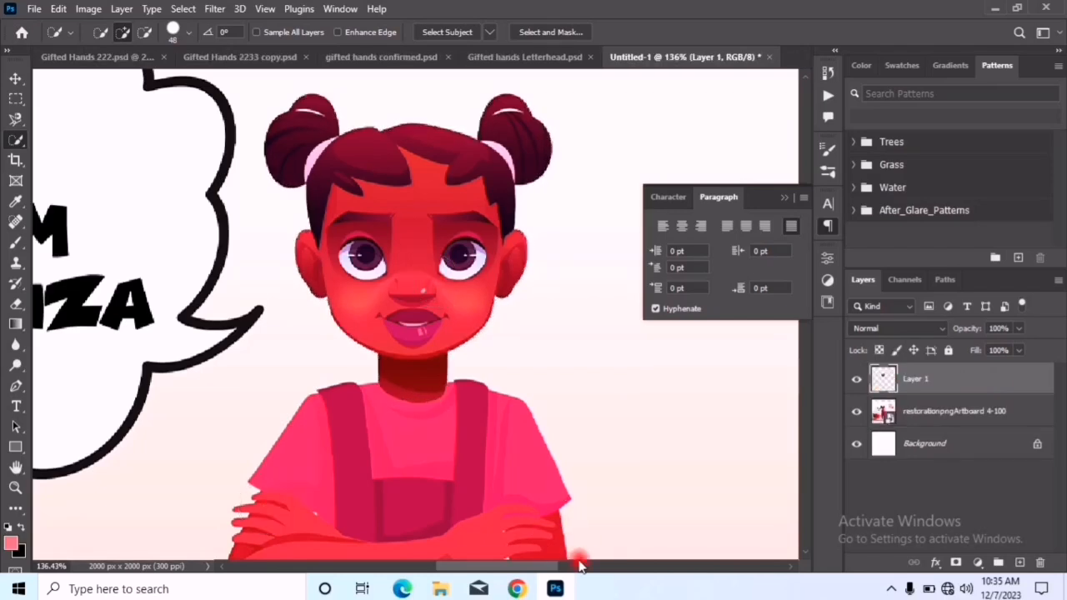
pyautogui.click(851, 413)
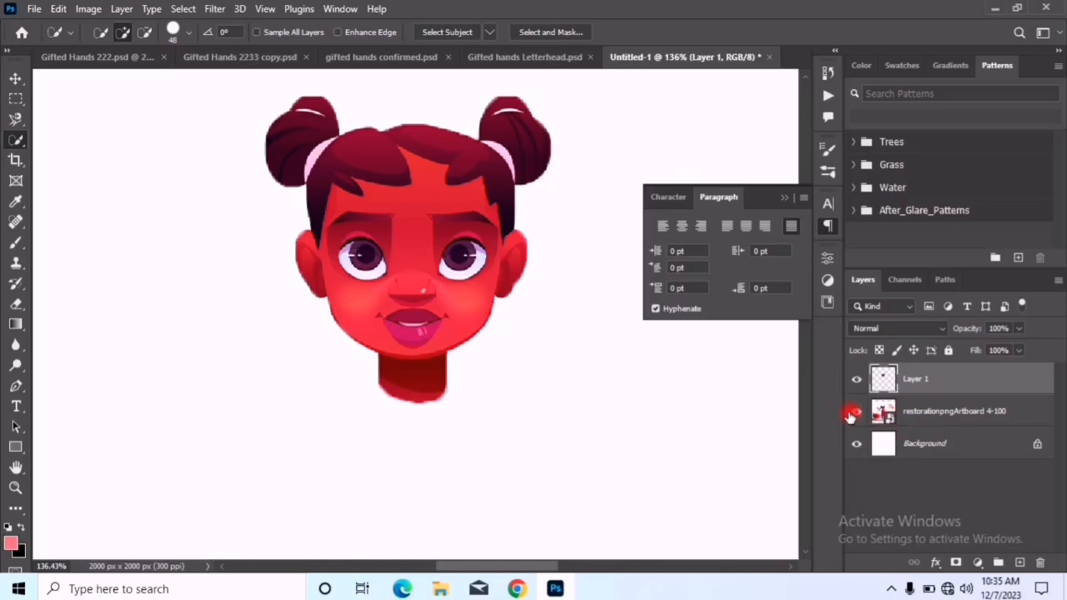
pyautogui.click(851, 411)
pyautogui.hotkey('ctrl', 'z')
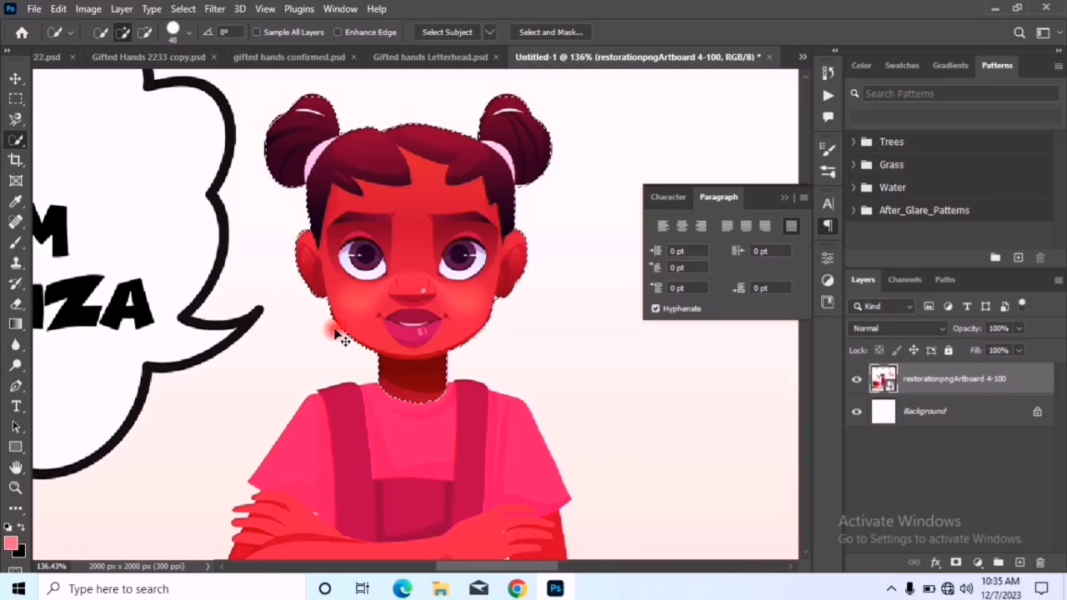
# Try cropping the canvas to about 450 × 503 px around the girl's head and folded arms, and undo the crop
pyautogui.scroll(-10, 367, 277)
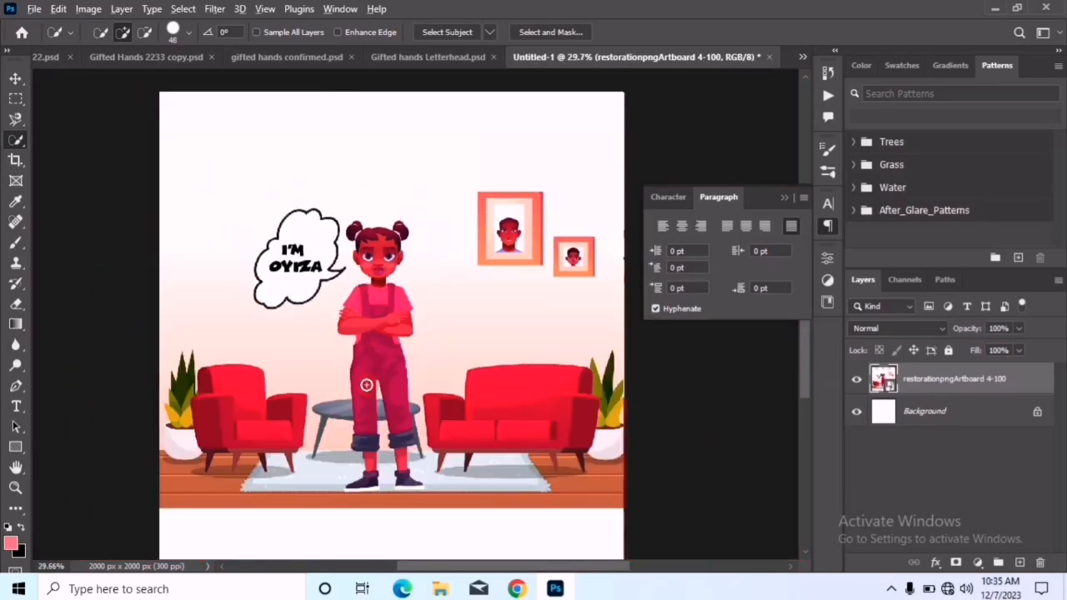
pyautogui.scroll(2, 367, 384)
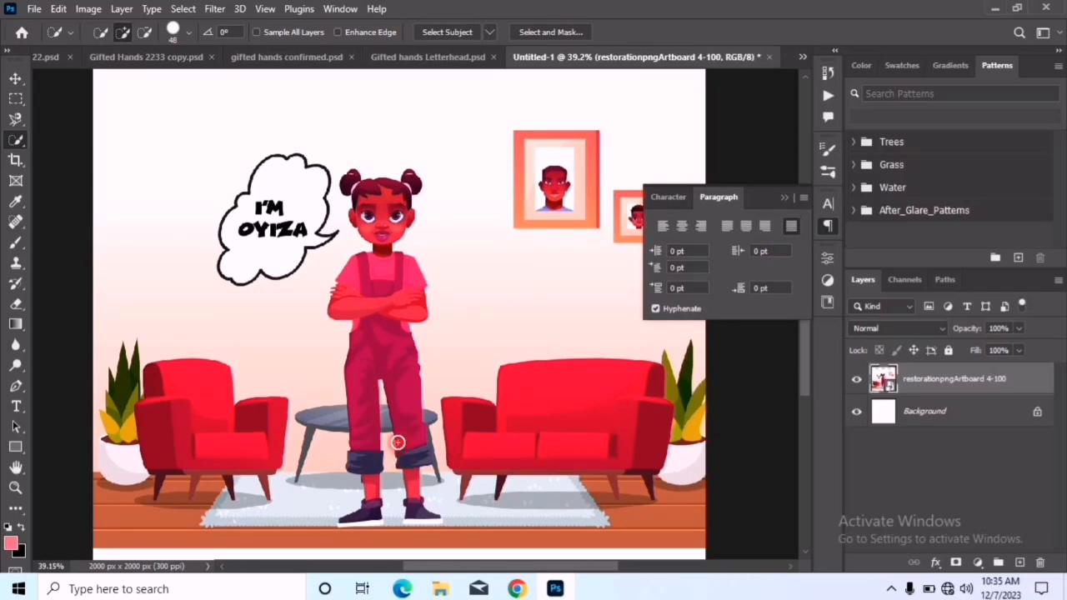
pyautogui.press('v')
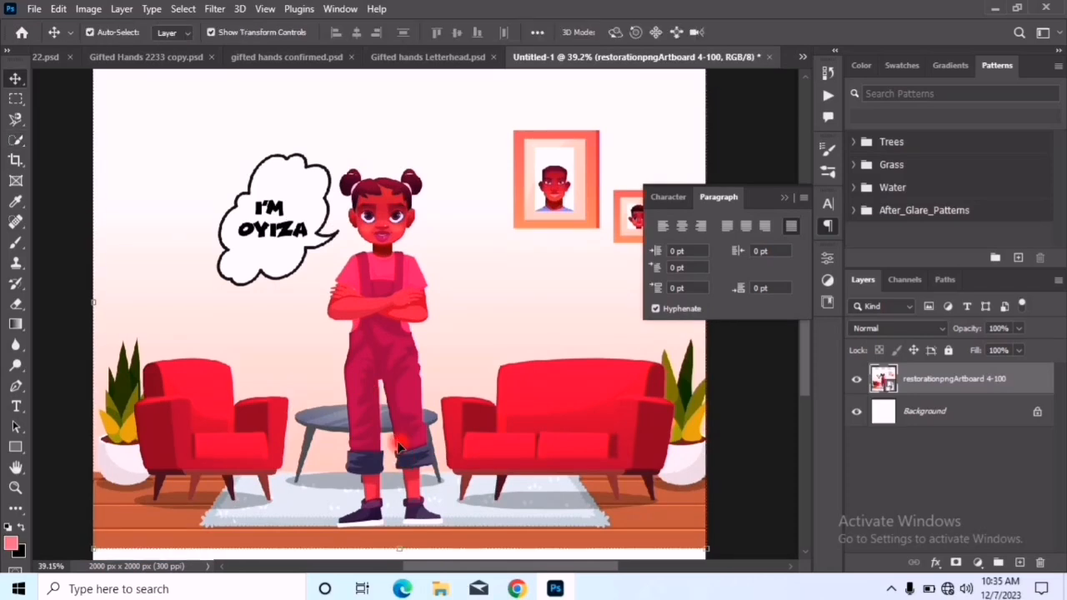
pyautogui.click(13, 161)
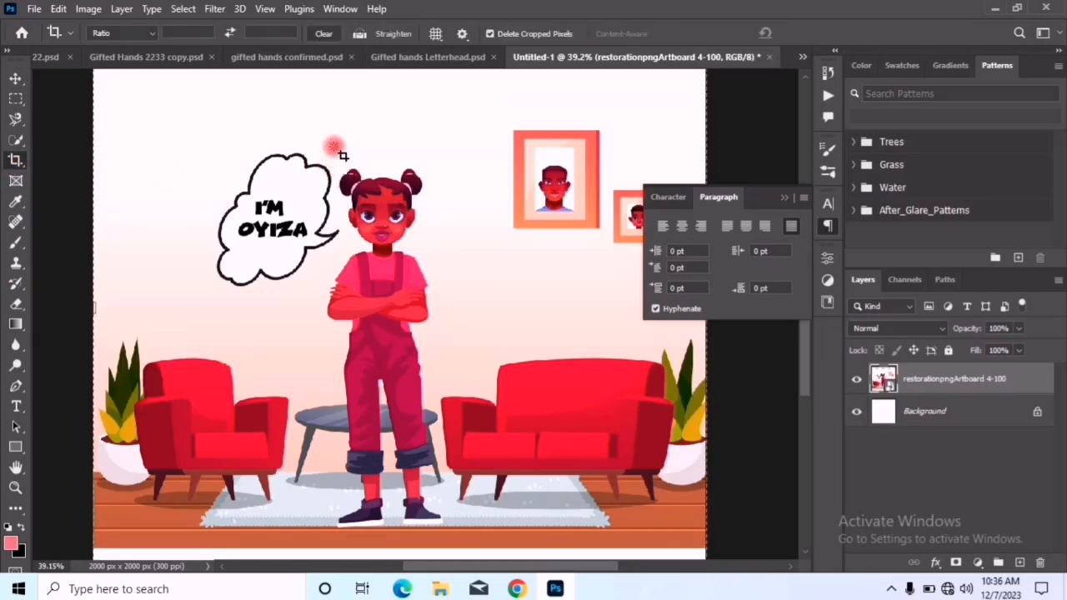
pyautogui.moveTo(333, 148)
pyautogui.mouseDown()
pyautogui.moveTo(436, 231)
pyautogui.moveTo(477, 312)
pyautogui.moveTo(435, 315)
pyautogui.moveTo(443, 317)
pyautogui.mouseUp()
pyautogui.moveTo(448, 319); pyautogui.dragTo(448, 319)
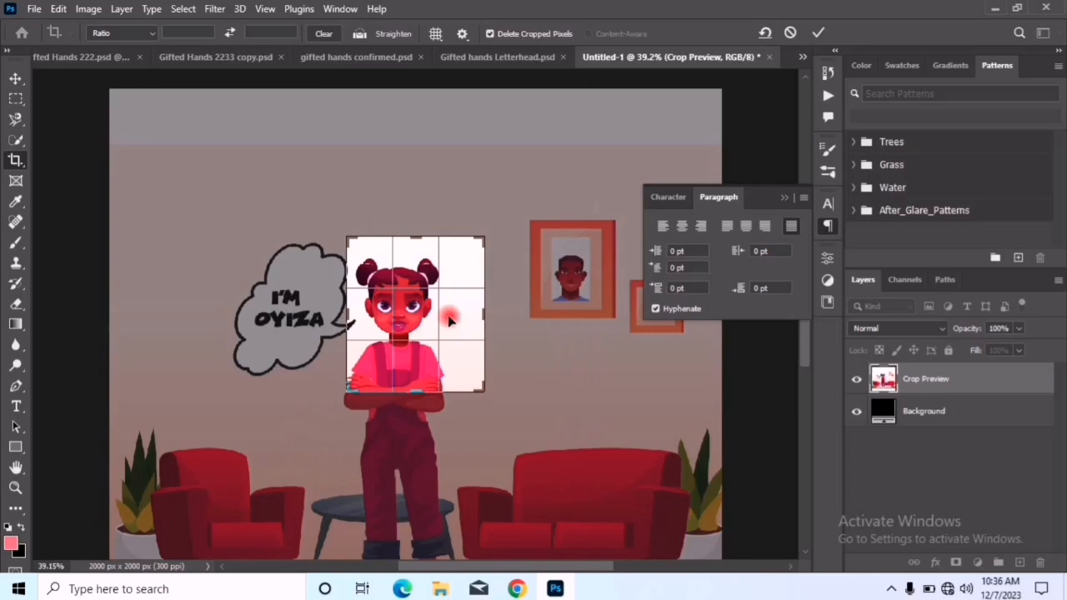
pyautogui.click(820, 32)
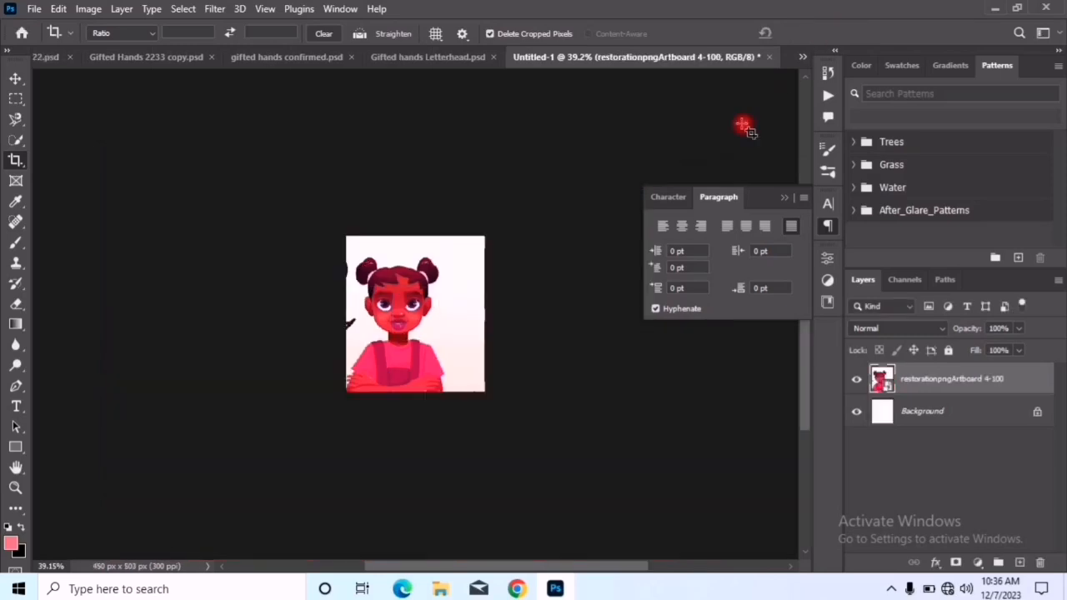
pyautogui.scroll(4, 429, 365)
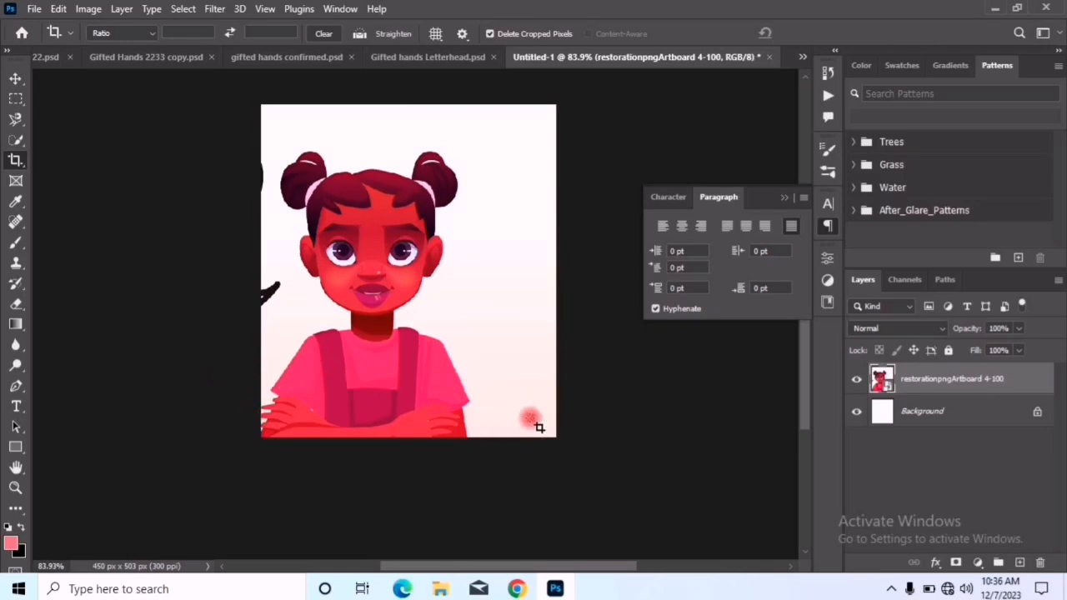
pyautogui.hotkey('ctrl', 'z')
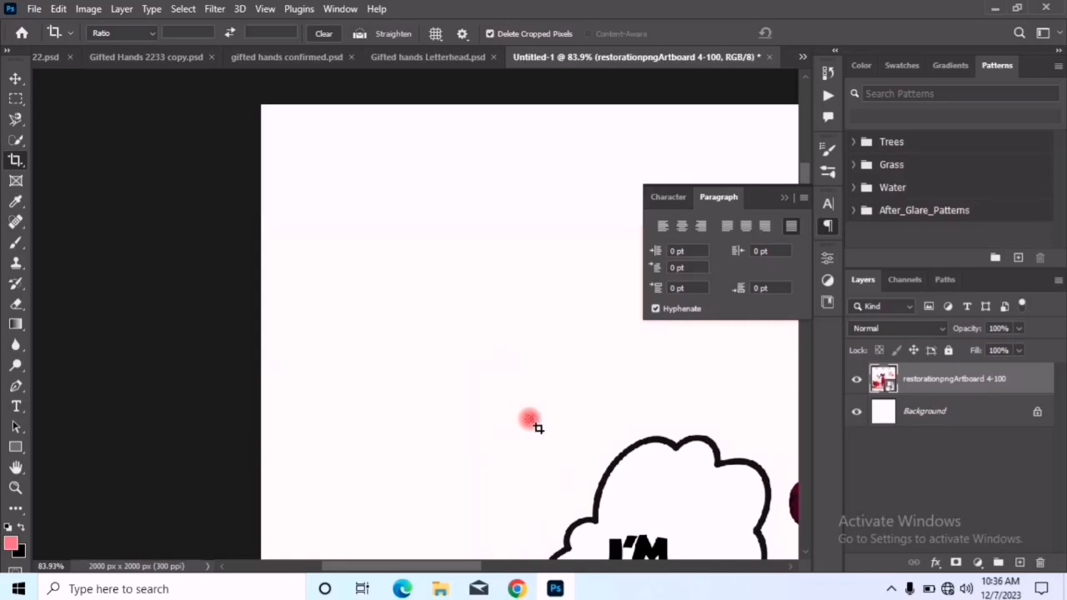
pyautogui.hotkey('ctrl', '0')
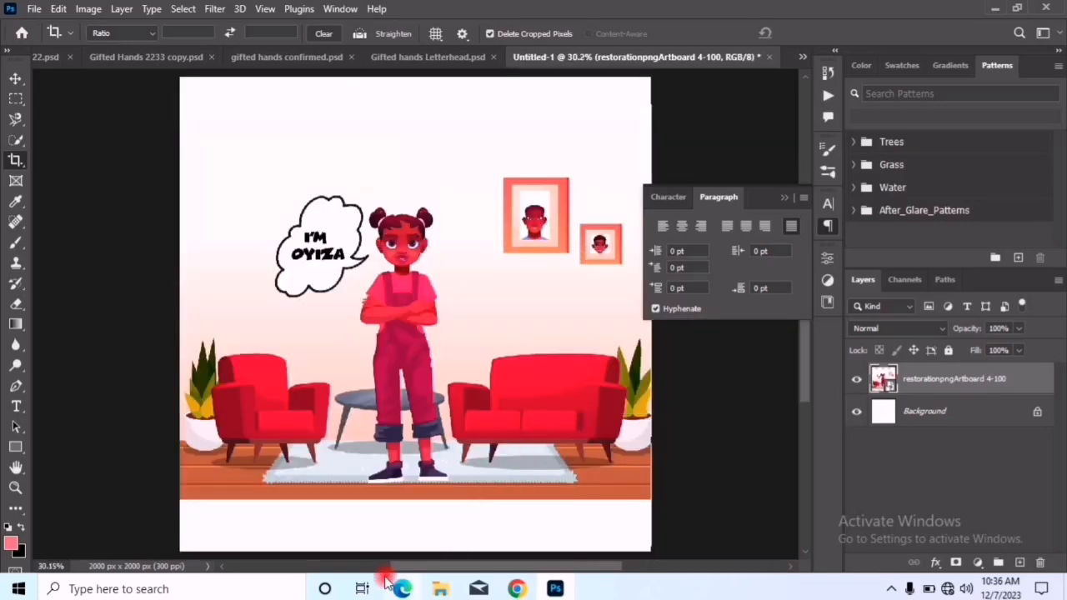
# Draw a rectangular frame around the girl's head and place the restorationpngArtboard 7-100 image from the 1x folder inside it
pyautogui.click(16, 182)
pyautogui.moveTo(361, 205); pyautogui.dragTo(448, 275)
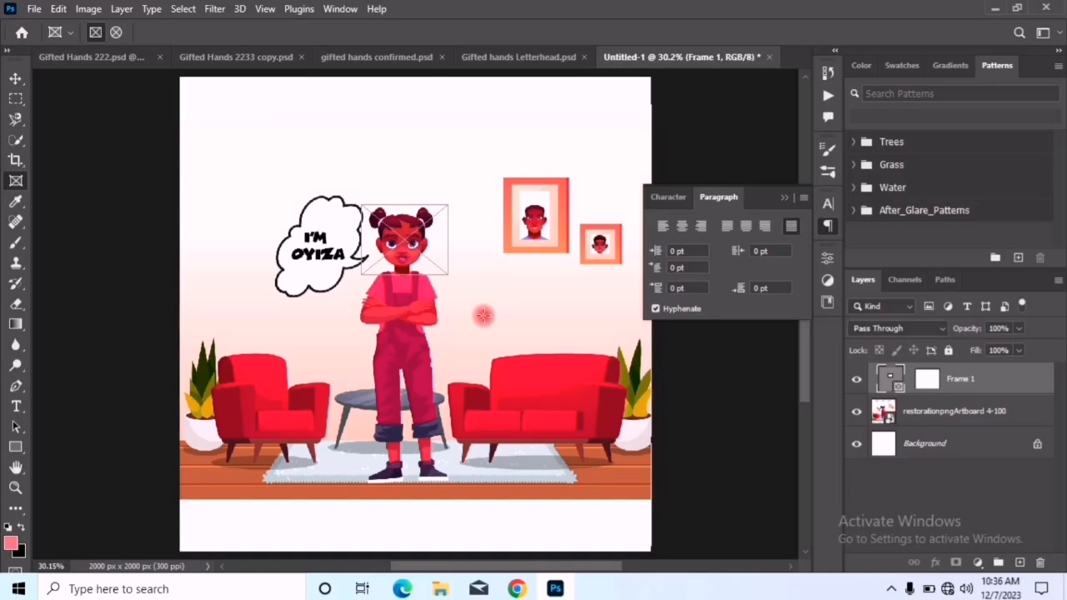
pyautogui.moveTo(444, 589)
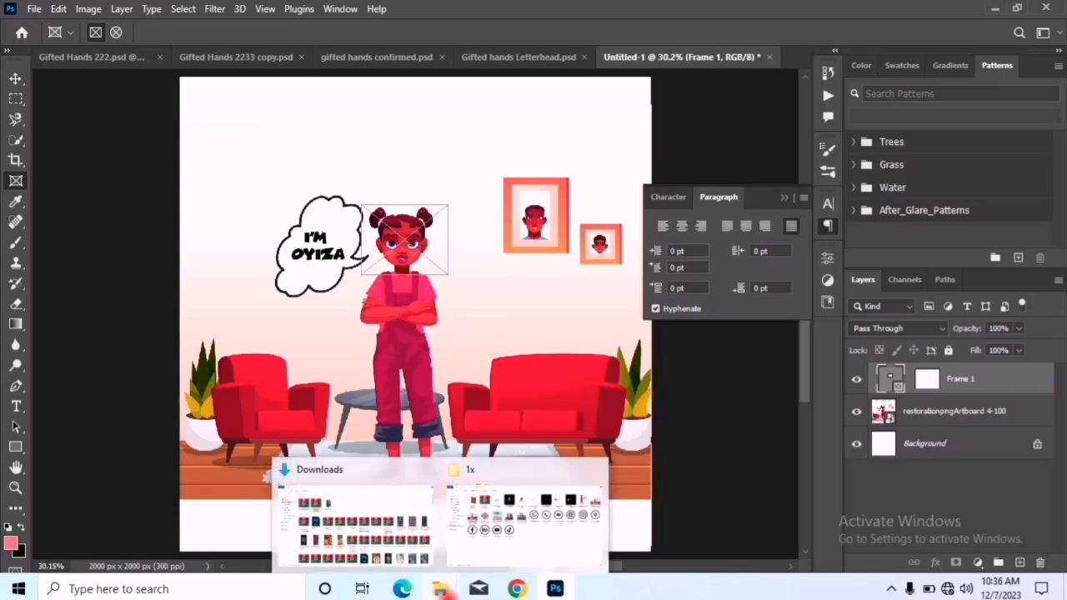
pyautogui.click(488, 528)
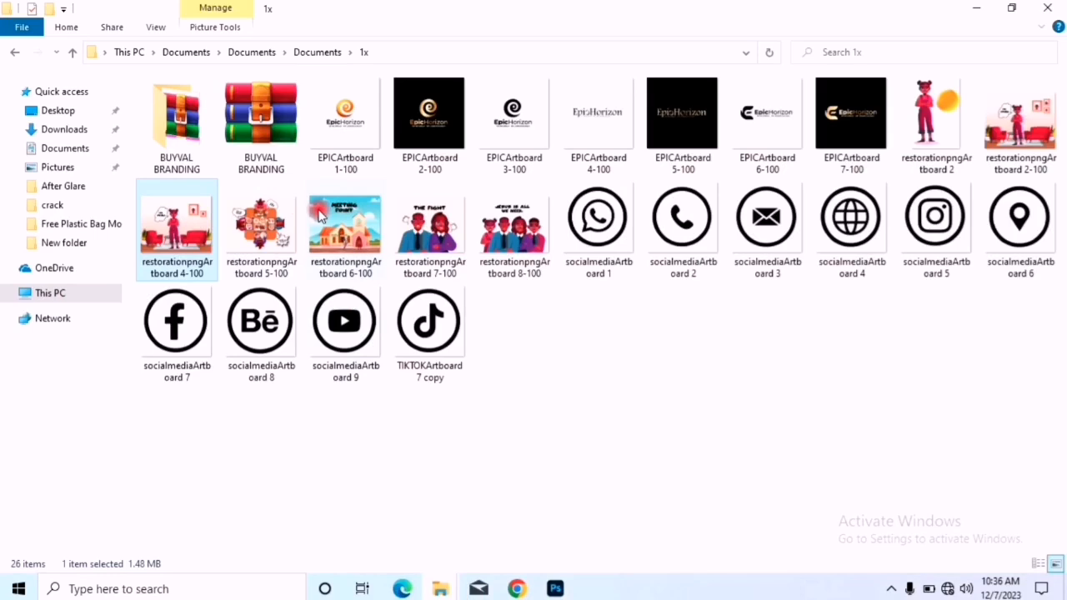
pyautogui.click(428, 220)
pyautogui.moveTo(429, 220); pyautogui.dragTo(405, 255)
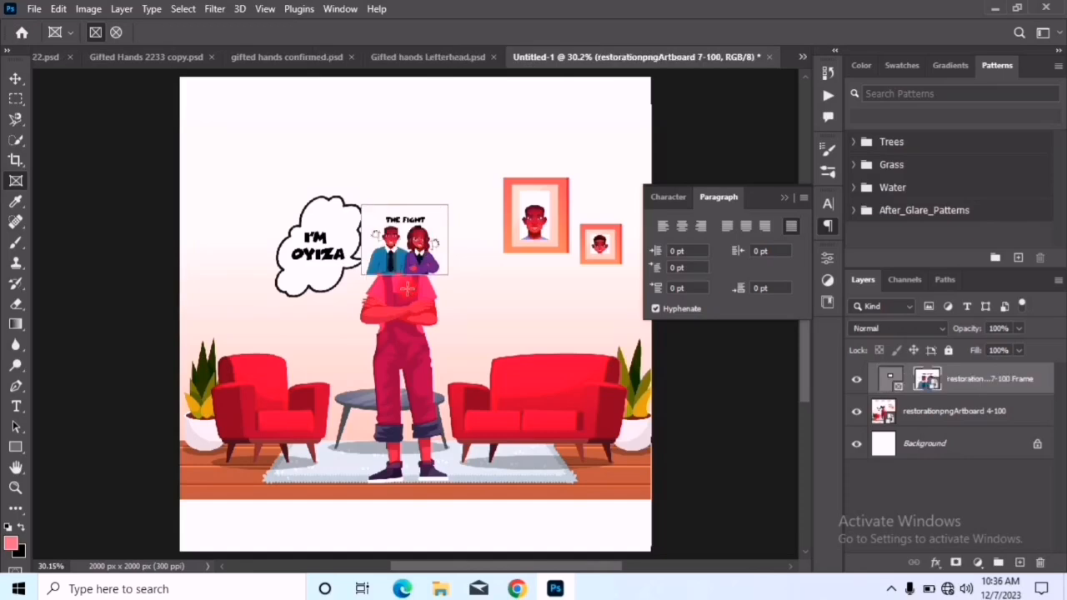
# Try shifting the placed image within its frame, and delete the image and the frame
pyautogui.scroll(5, 404, 298)
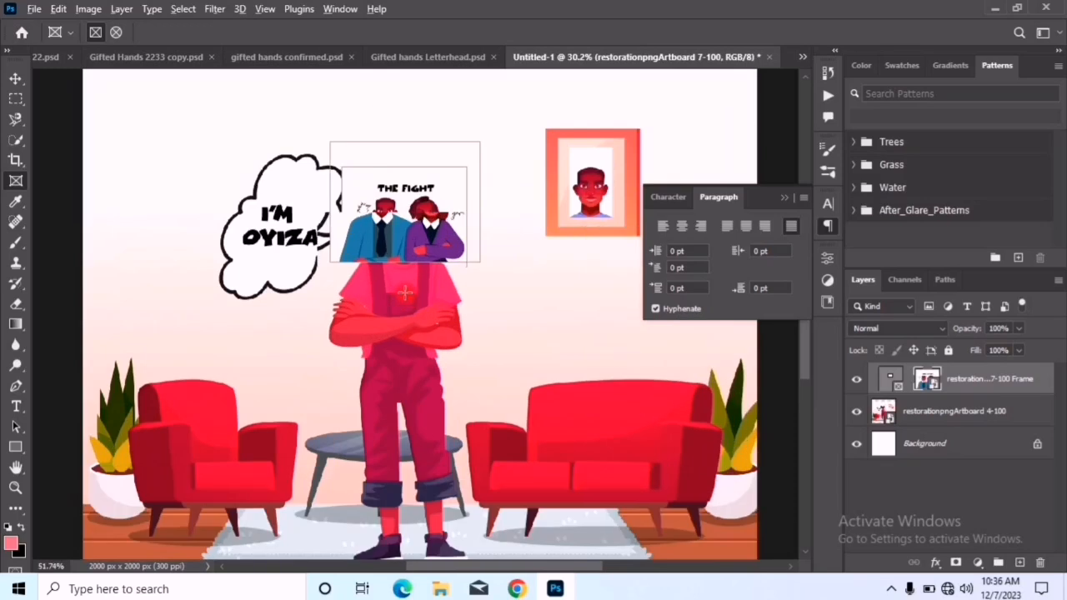
pyautogui.scroll(3, 418, 350)
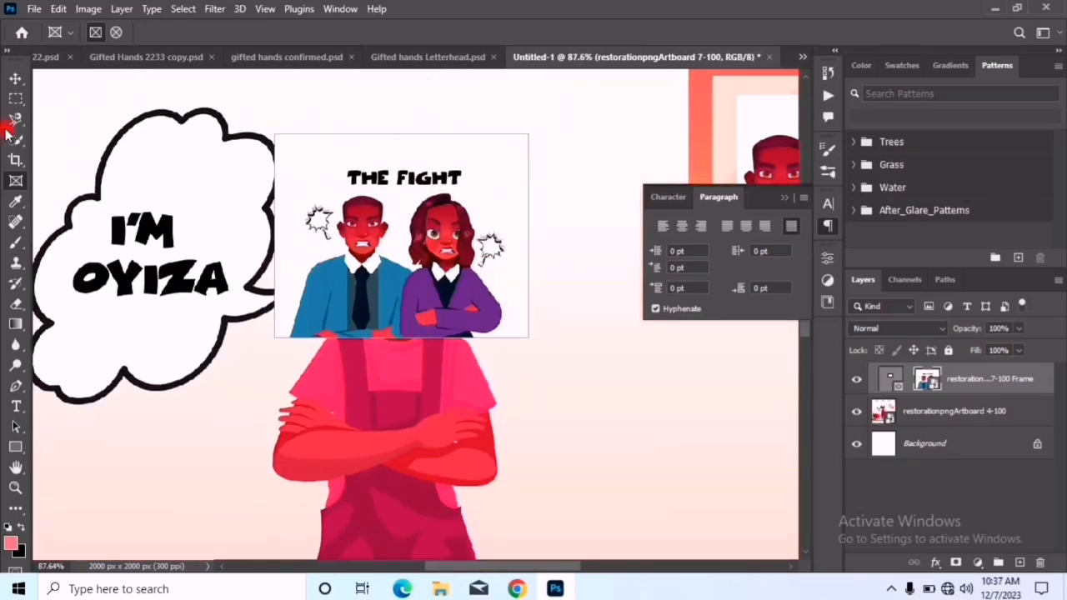
pyautogui.click(15, 80)
pyautogui.moveTo(455, 220); pyautogui.dragTo(440, 250)
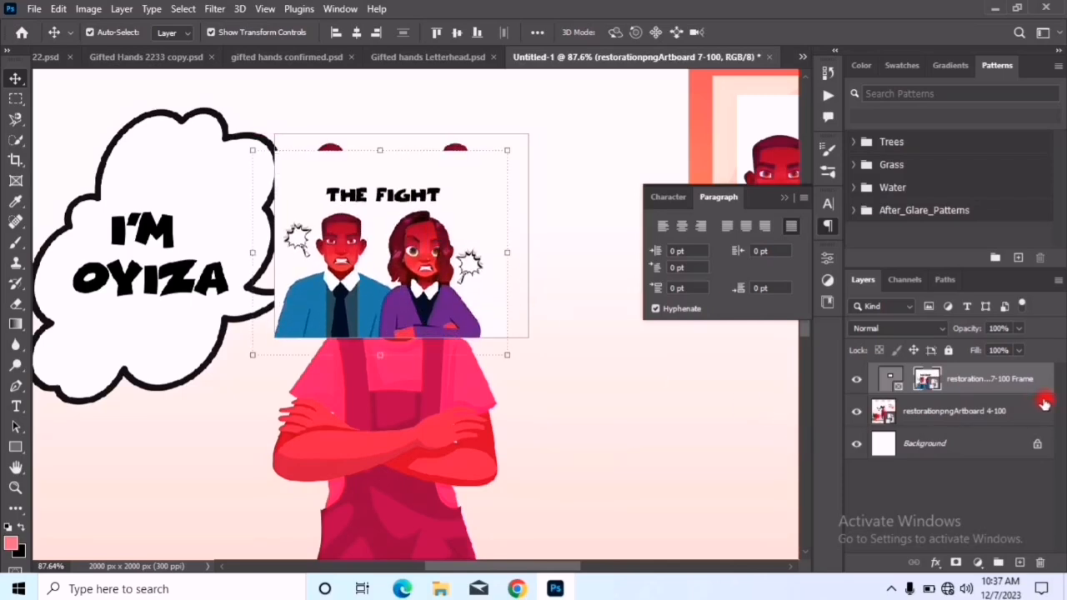
pyautogui.press('Delete')
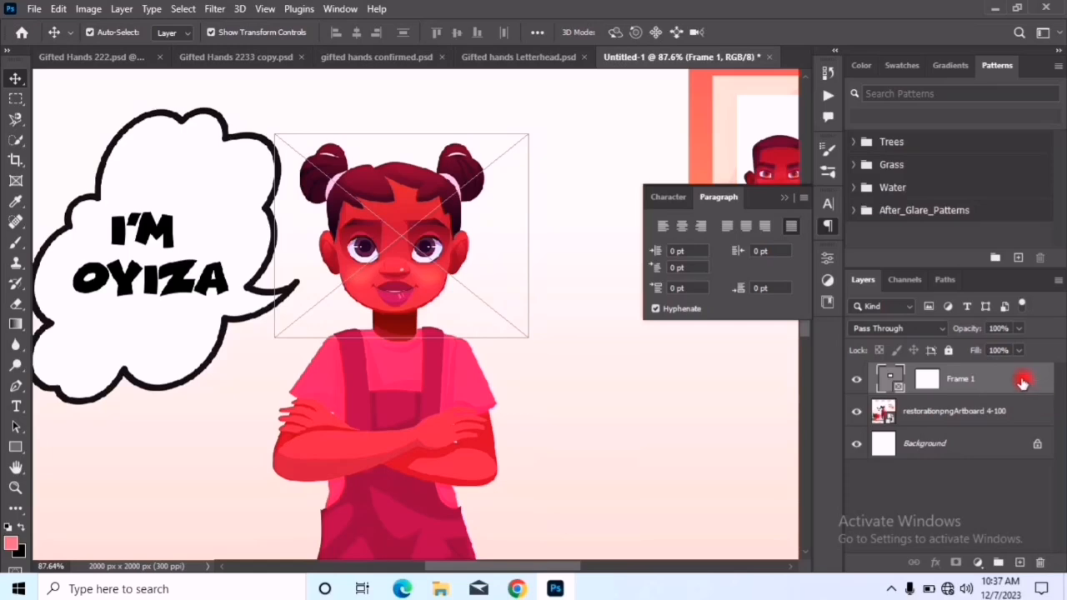
pyautogui.press('Delete')
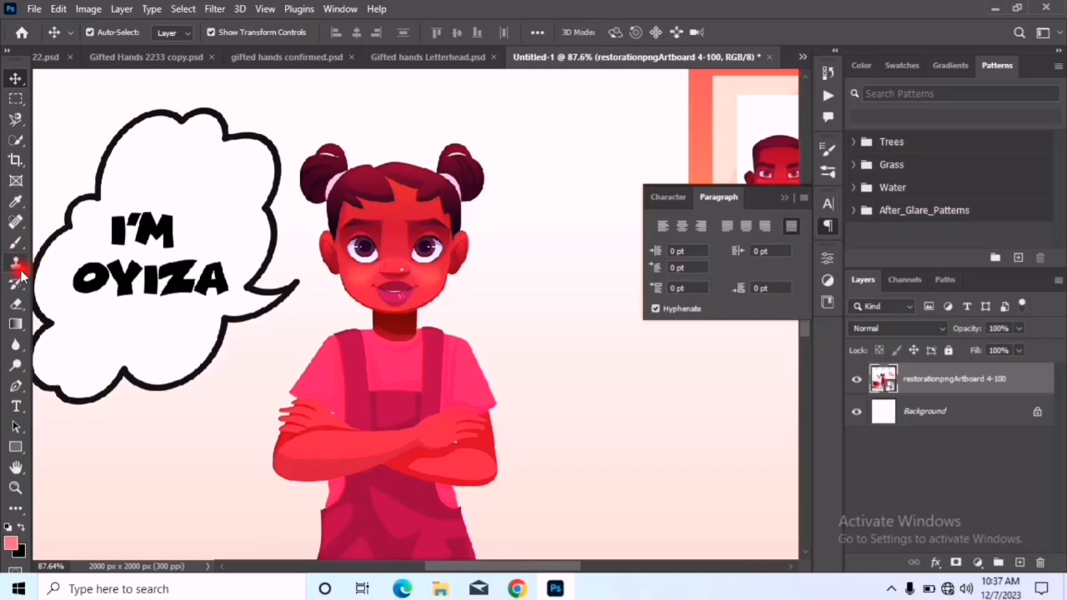
# Sample several colours from the girl with the Eyedropper, ending with a deep pink as the foreground colour
pyautogui.click(17, 204)
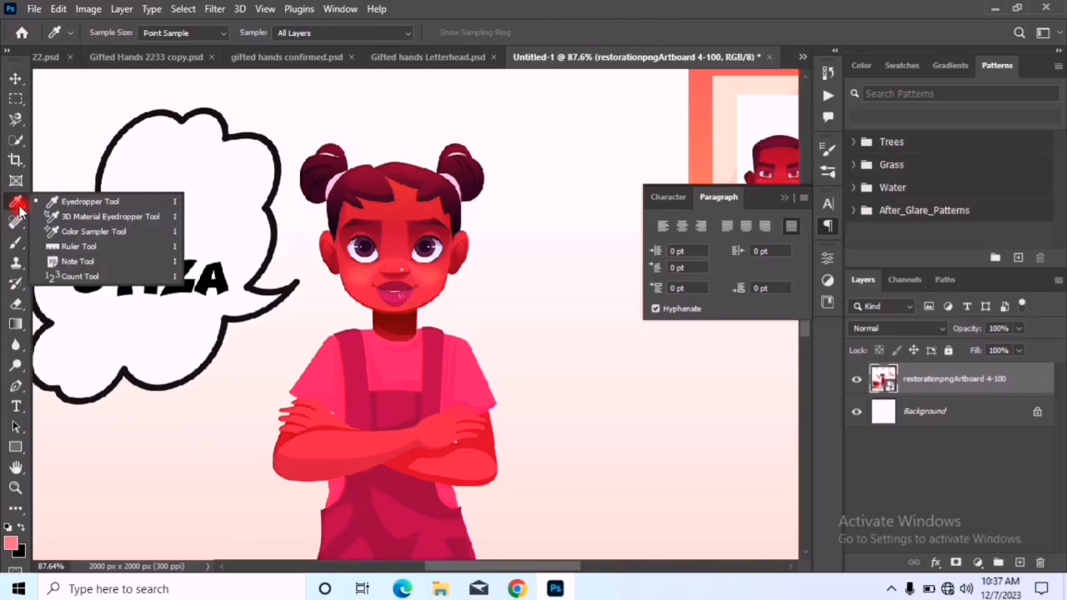
pyautogui.click(78, 202)
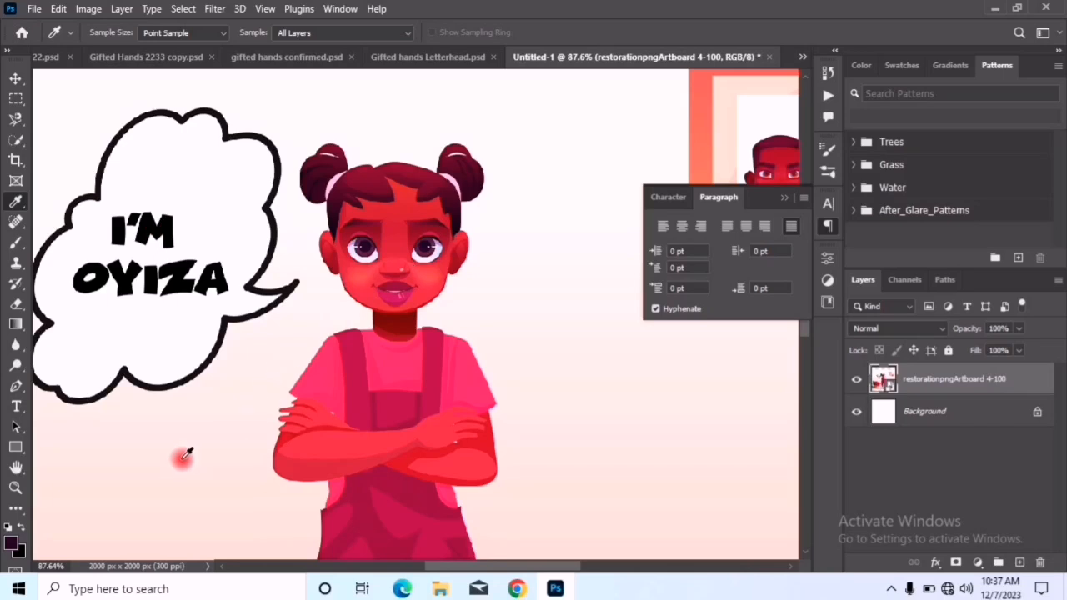
pyautogui.click(408, 277)
pyautogui.moveTo(435, 282); pyautogui.dragTo(12, 542)
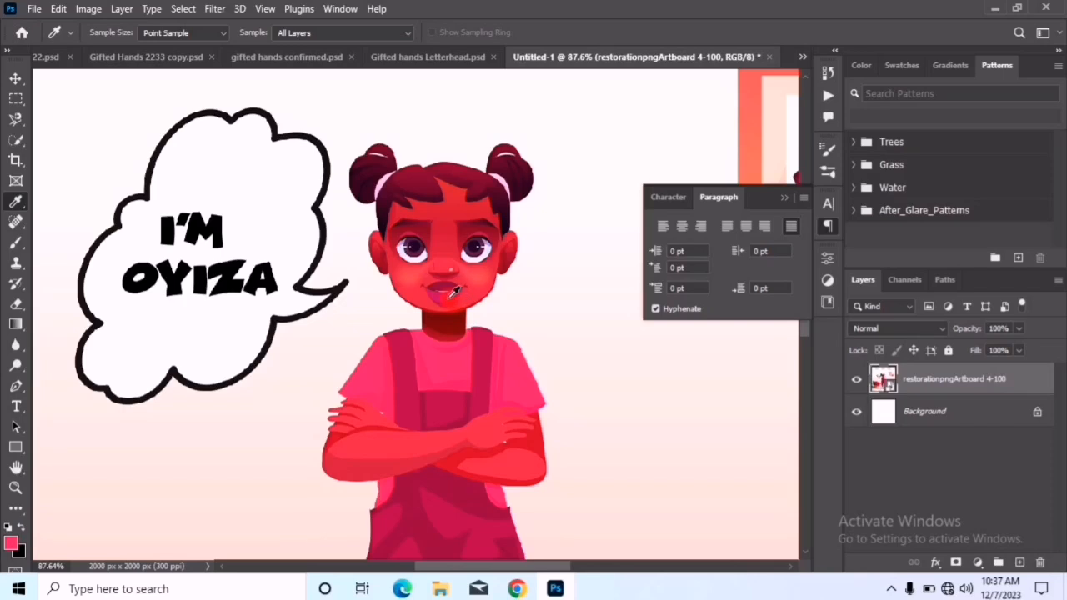
pyautogui.moveTo(435, 312); pyautogui.dragTo(53, 546)
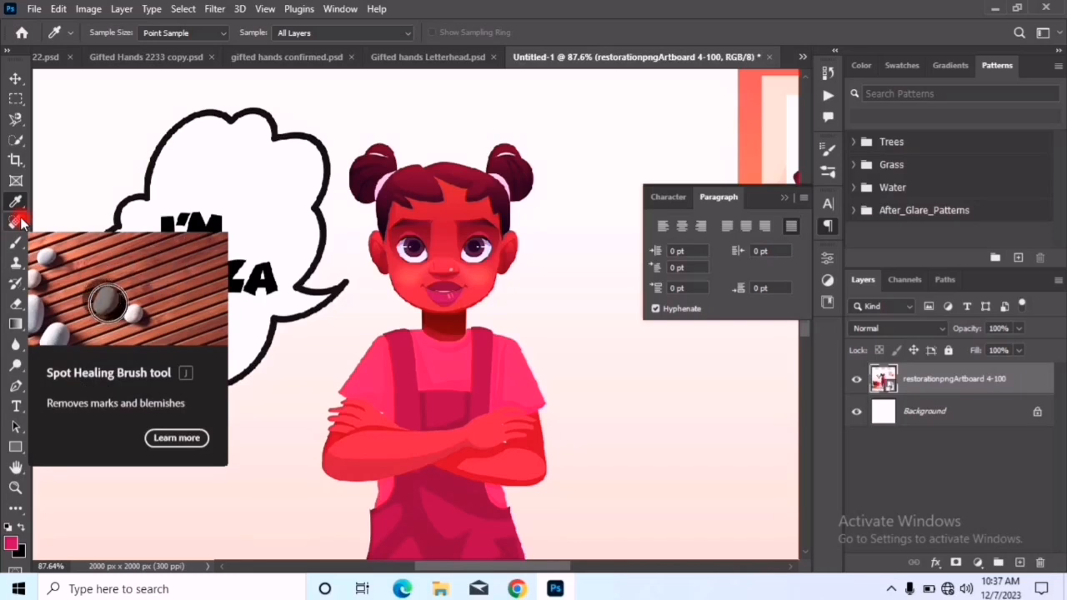
# Apply the Spot Healing Brush to the girl's face and rasterize the illustration's smart object
pyautogui.moveTo(20, 222); pyautogui.dragTo(71, 221)
pyautogui.click(77, 223)
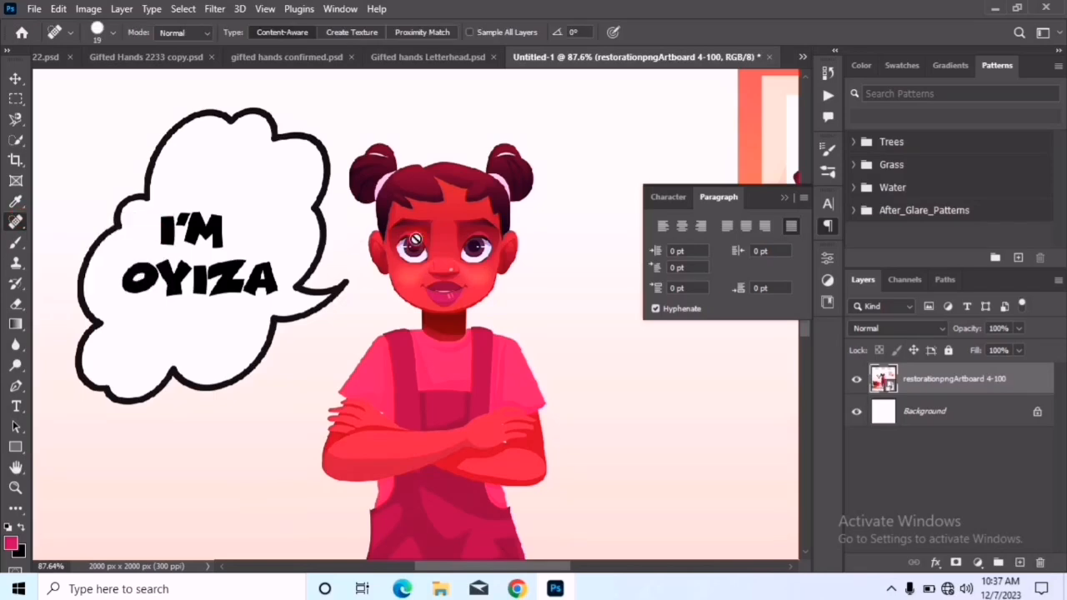
pyautogui.click(459, 269)
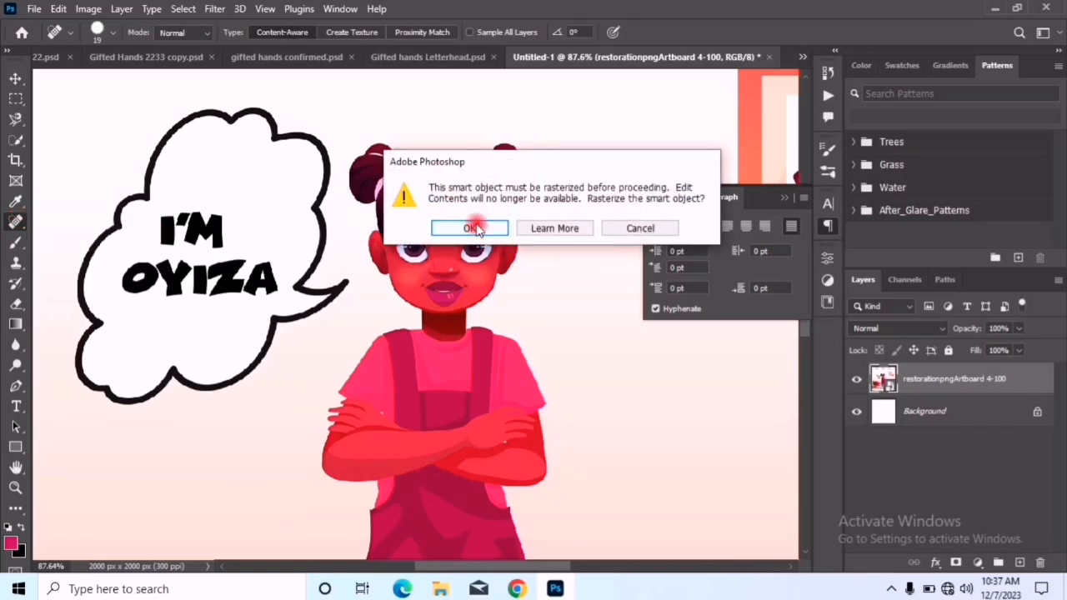
pyautogui.click(472, 229)
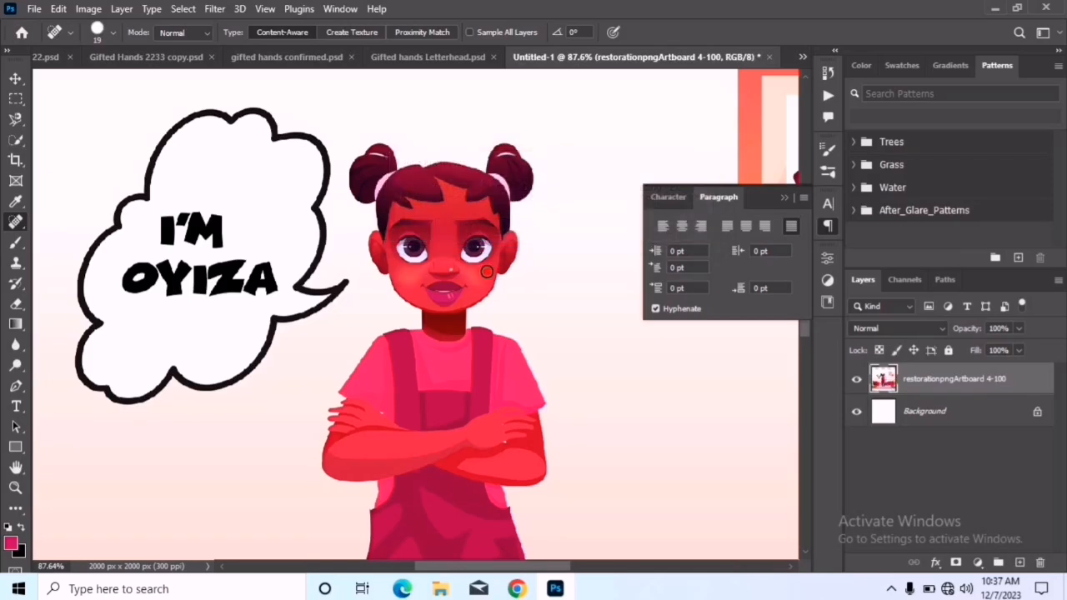
# Set the Spot Healing Brush to 100 px and heal over the ear and eye on the right side of the girl's face
pyautogui.press(']')
pyautogui.press(']')
pyautogui.press(']')
pyautogui.press(']')
pyautogui.press(']')
pyautogui.press(']')
pyautogui.press(']')
pyautogui.press(']')
pyautogui.press(']')
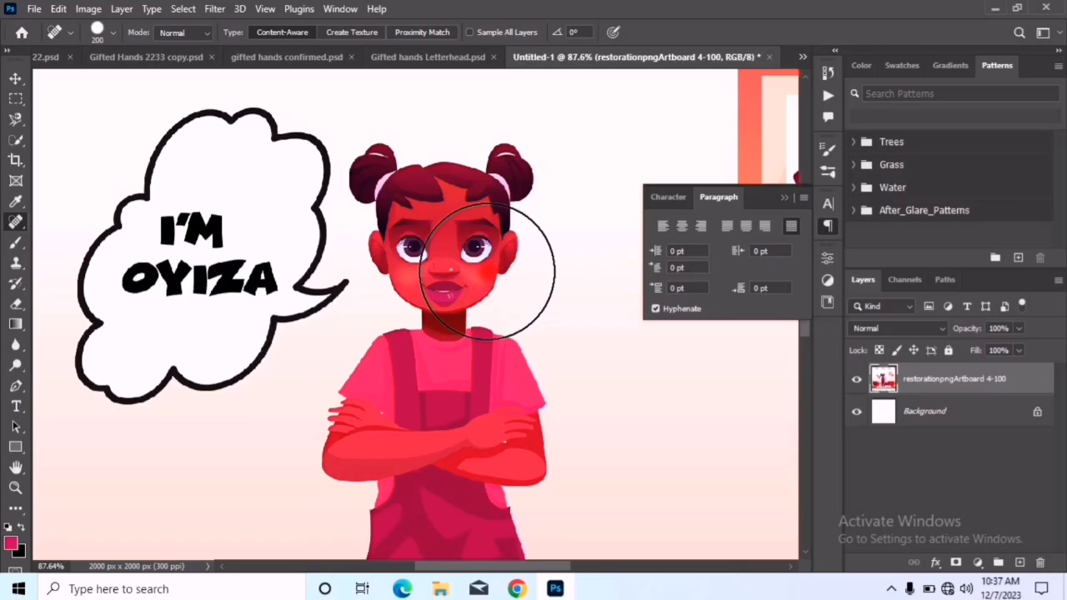
pyautogui.press('[')
pyautogui.press('[')
pyautogui.press('[')
pyautogui.press('[')
pyautogui.scroll(2, 509, 252)
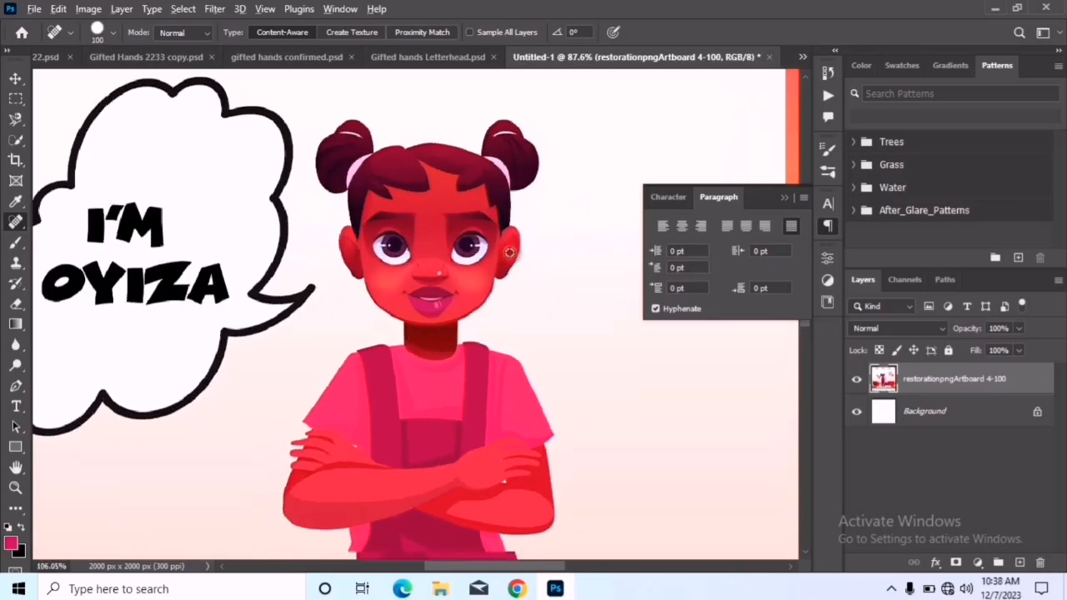
pyautogui.moveTo(536, 247)
pyautogui.mouseDown()
pyautogui.moveTo(550, 251)
pyautogui.moveTo(538, 277)
pyautogui.moveTo(557, 290)
pyautogui.moveTo(504, 267)
pyautogui.moveTo(531, 302)
pyautogui.mouseUp()
pyautogui.scroll(3, 530, 286)
pyautogui.moveTo(530, 247)
pyautogui.mouseDown()
pyautogui.moveTo(471, 222)
pyautogui.moveTo(489, 268)
pyautogui.moveTo(523, 269)
pyautogui.moveTo(508, 328)
pyautogui.moveTo(448, 304)
pyautogui.mouseUp()
pyautogui.hotkey('ctrl', 'z')
# Undo the last healing strokes near the mouth and heal across the opposite ear, eye and cheek
pyautogui.moveTo(502, 348)
pyautogui.mouseDown()
pyautogui.moveTo(450, 321)
pyautogui.moveTo(495, 336)
pyautogui.mouseUp()
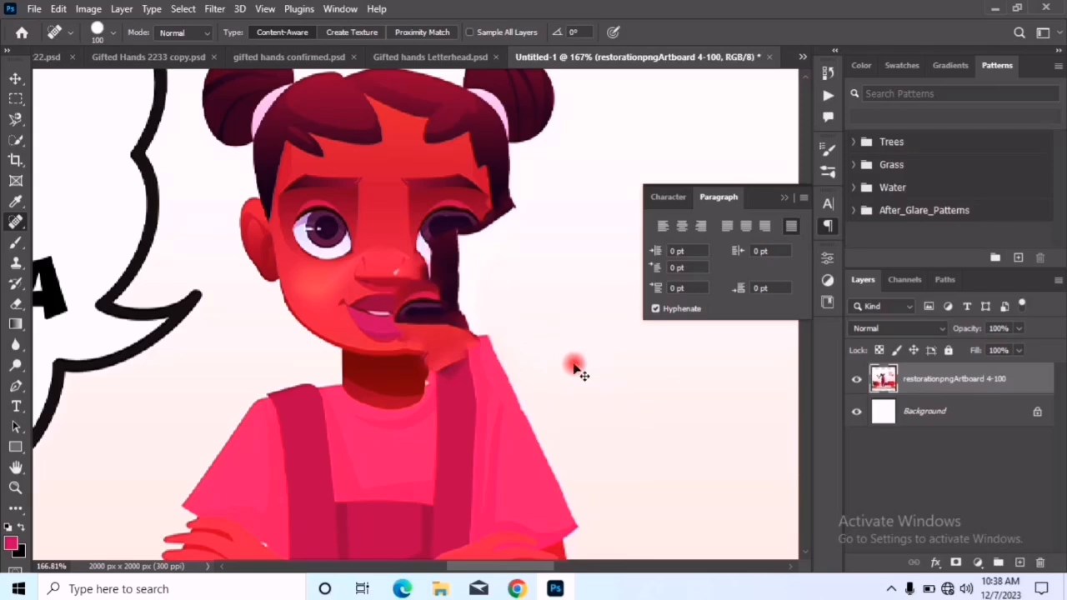
pyautogui.hotkey('ctrl', 'z')
pyautogui.hotkey('ctrl', 'z')
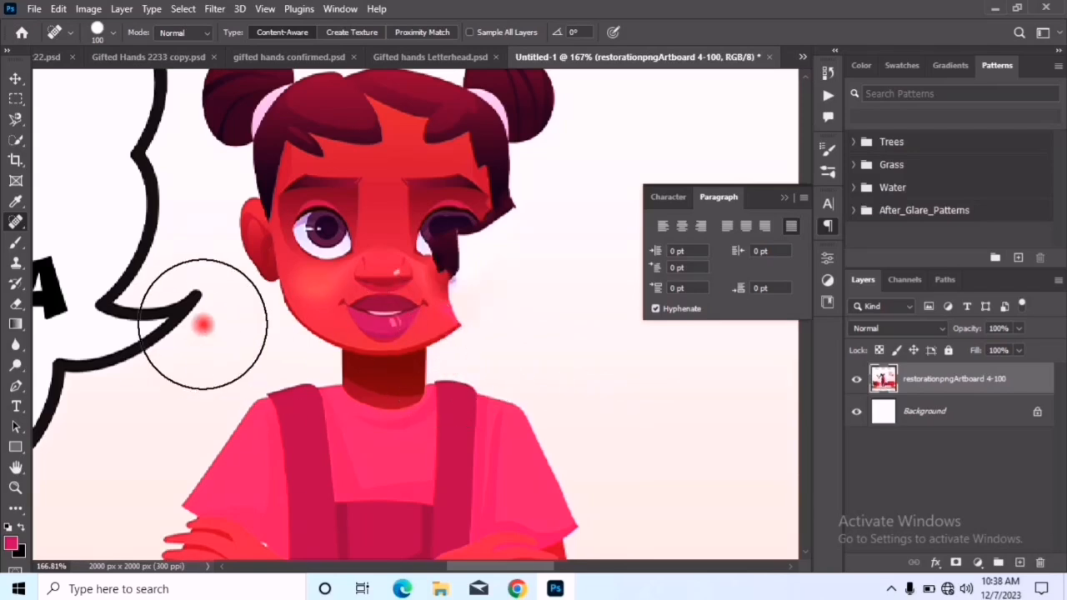
pyautogui.moveTo(237, 237)
pyautogui.mouseDown()
pyautogui.moveTo(314, 255)
pyautogui.moveTo(316, 288)
pyautogui.moveTo(347, 333)
pyautogui.moveTo(341, 344)
pyautogui.mouseUp()
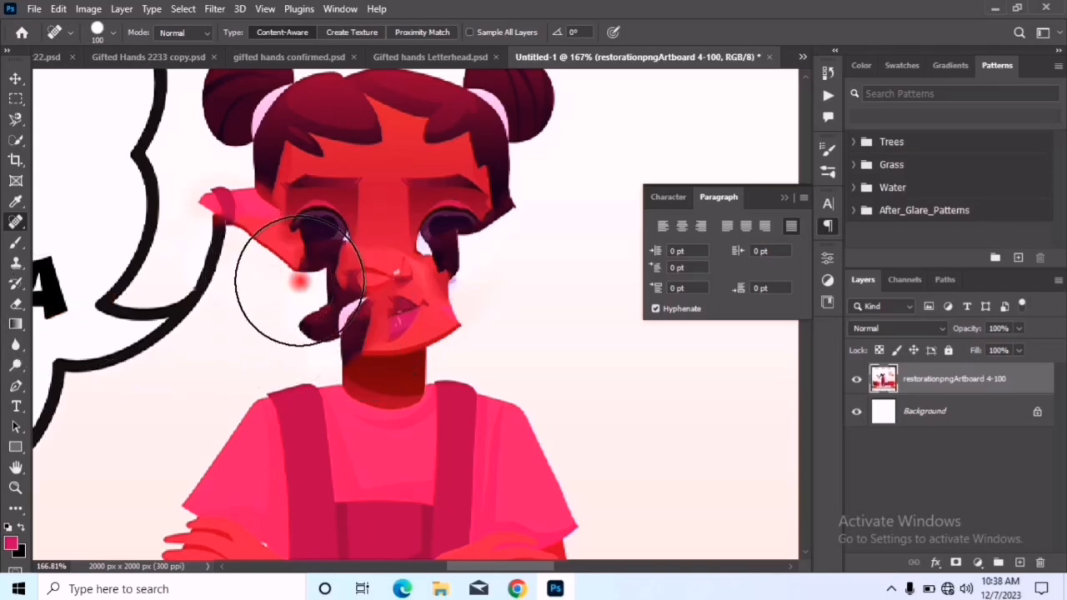
# Sample the pale background with a 125 px Healing Brush and paint it over the girl's nose, mouth and right-hand eye
pyautogui.rightClick(20, 233)
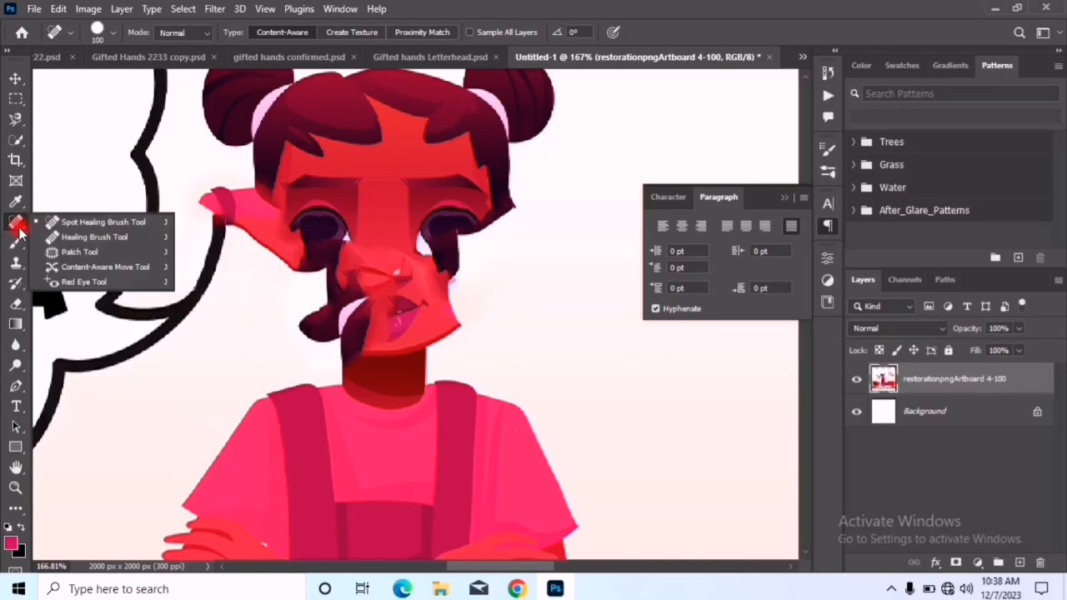
pyautogui.click(93, 240)
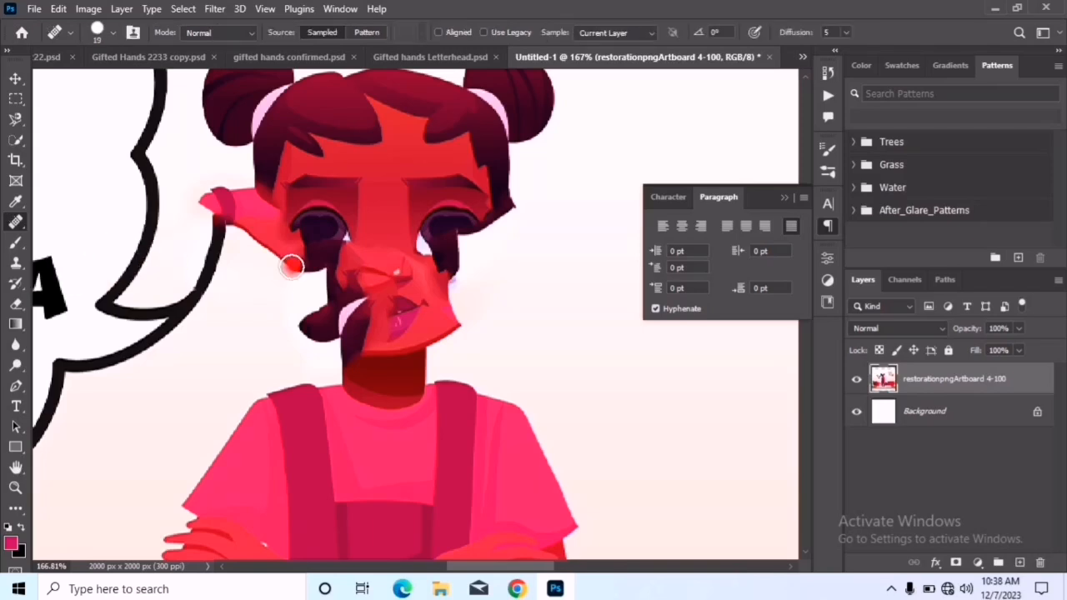
pyautogui.press(']')
pyautogui.press(']')
pyautogui.press(']')
pyautogui.press(']')
pyautogui.press(']')
pyautogui.press(']')
pyautogui.press(']')
pyautogui.press(']')
pyautogui.press(']')
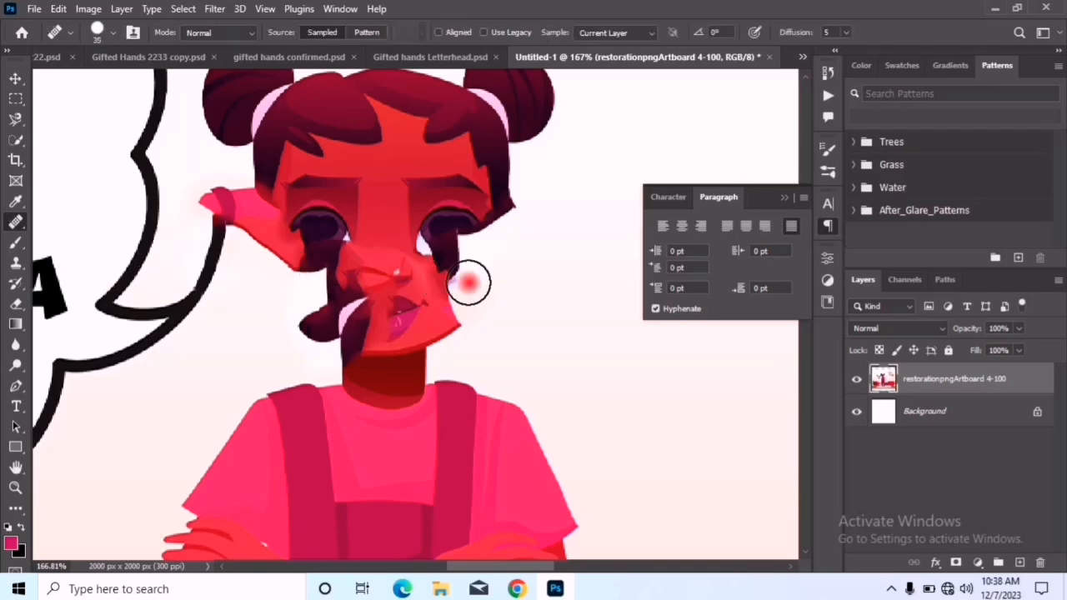
pyautogui.keyDown('alt'); pyautogui.click(587, 267); pyautogui.keyUp('alt')
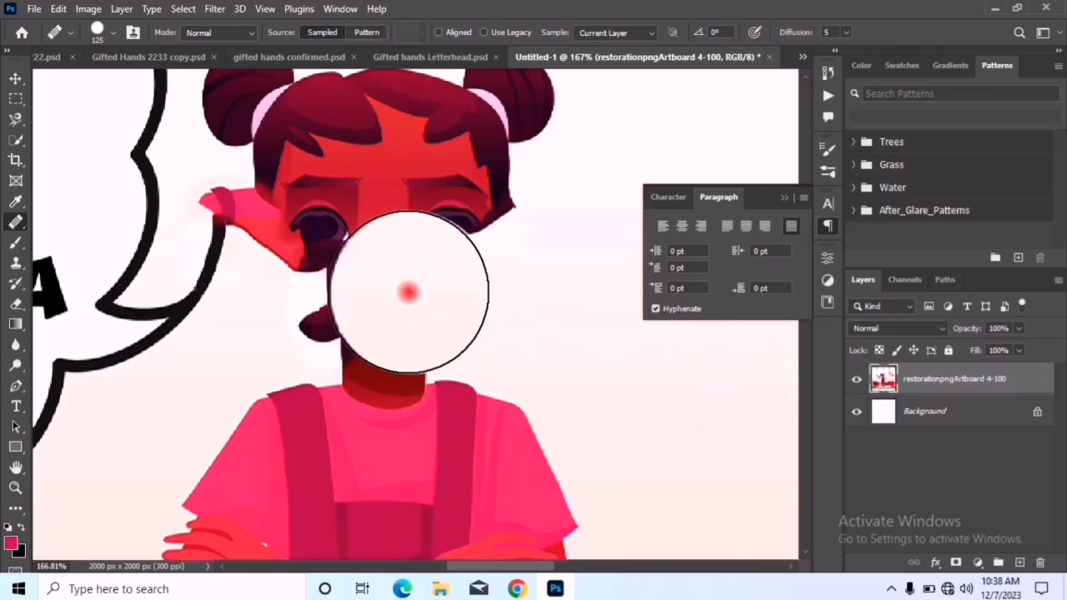
pyautogui.moveTo(393, 274)
pyautogui.mouseDown()
pyautogui.moveTo(387, 310)
pyautogui.moveTo(408, 366)
pyautogui.moveTo(506, 402)
pyautogui.moveTo(419, 312)
pyautogui.moveTo(535, 358)
pyautogui.moveTo(539, 331)
pyautogui.moveTo(465, 357)
pyautogui.moveTo(627, 382)
pyautogui.moveTo(473, 315)
pyautogui.moveTo(482, 276)
pyautogui.mouseUp()
pyautogui.click(482, 275)
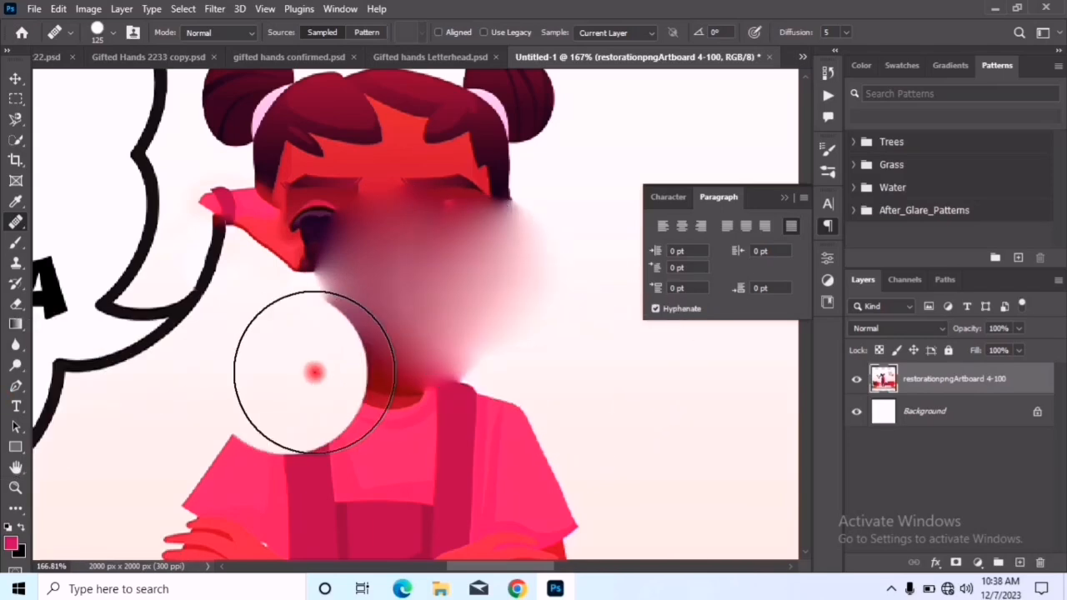
# Paint a large soft pink dab behind and around the girl with the 1200 px Brush at 23% opacity
pyautogui.click(16, 249)
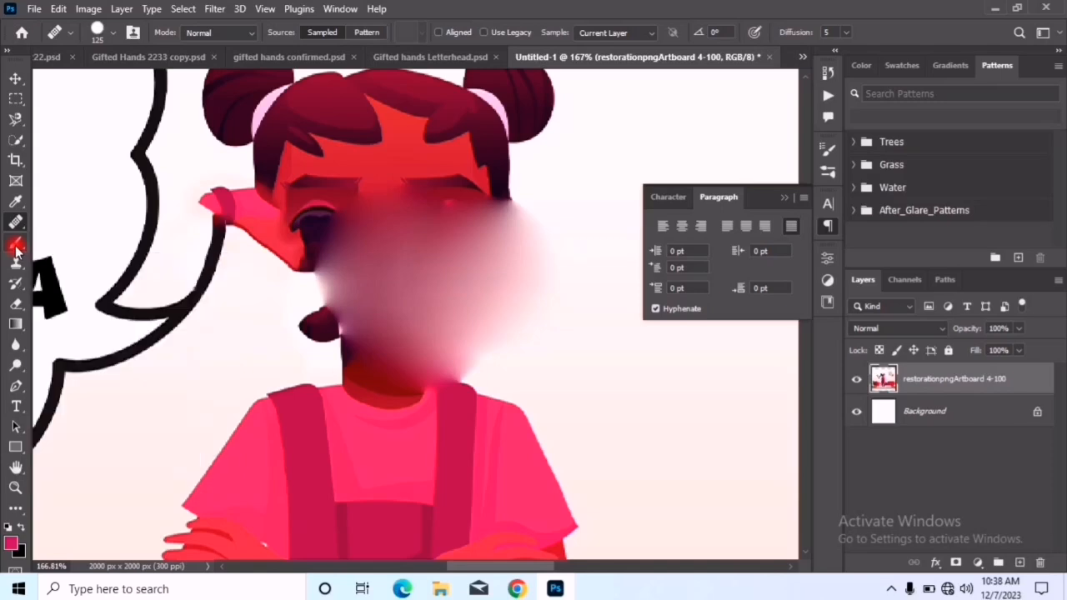
pyautogui.click(46, 244)
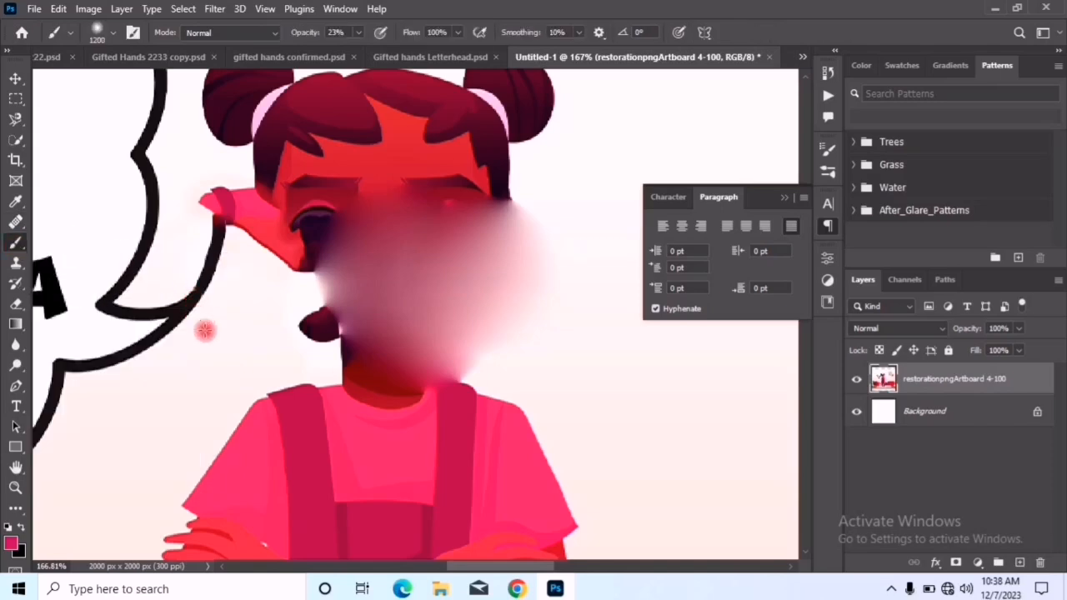
pyautogui.click(679, 414)
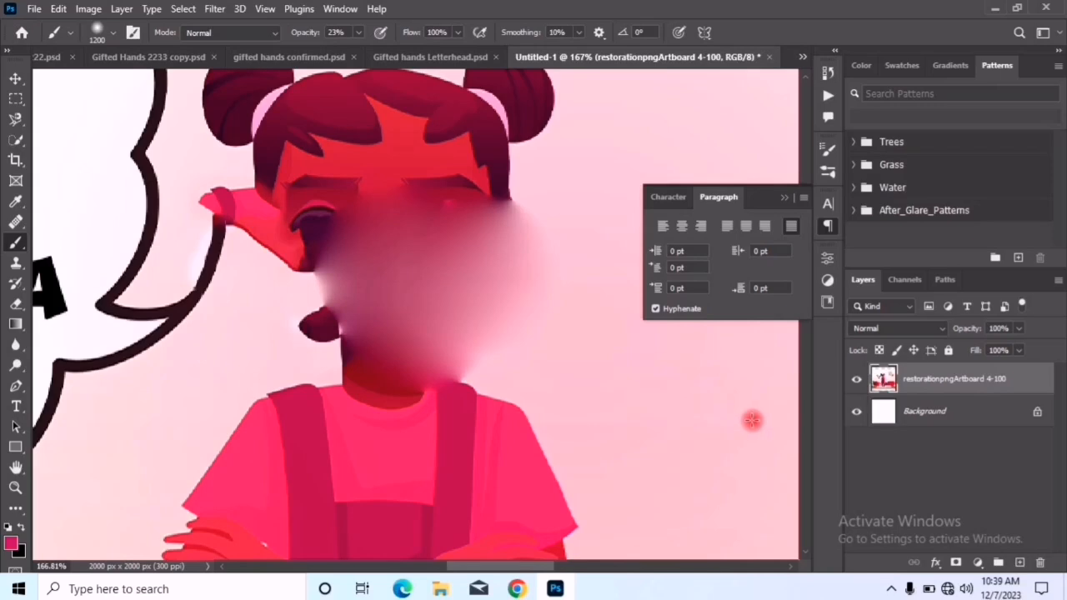
pyautogui.scroll(-4, 476, 361)
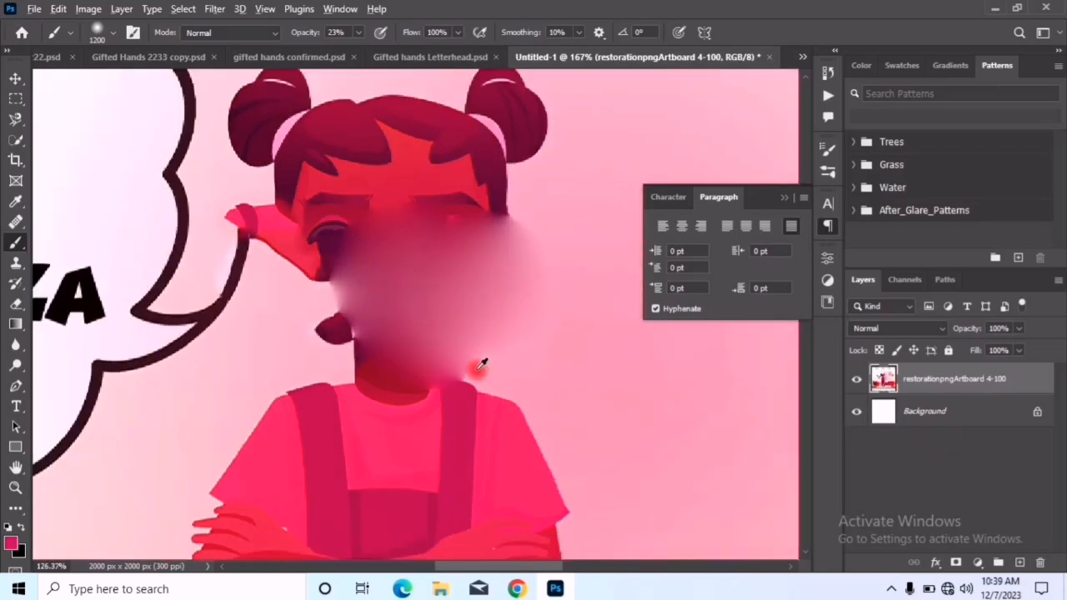
pyautogui.scroll(-5, 479, 358)
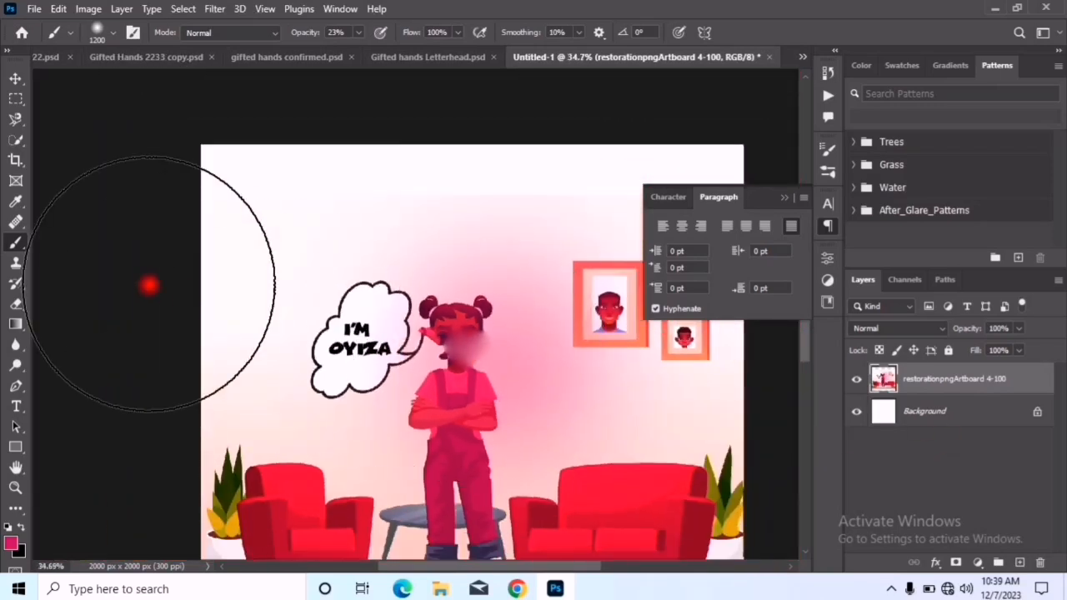
# Try painting pink strokes over the wall and the girl with a 300 px brush at 23% and 100% opacity, and undo them
pyautogui.press('[')
pyautogui.press('[')
pyautogui.press('[')
pyautogui.press('[')
pyautogui.press('[')
pyautogui.press('[')
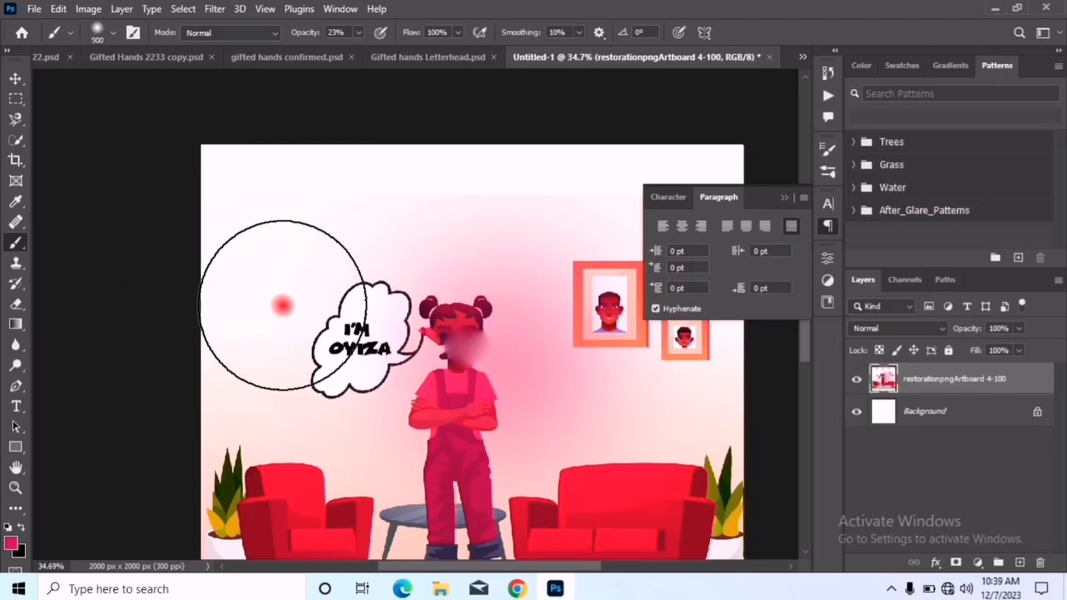
pyautogui.press('[')
pyautogui.press('[')
pyautogui.press('[')
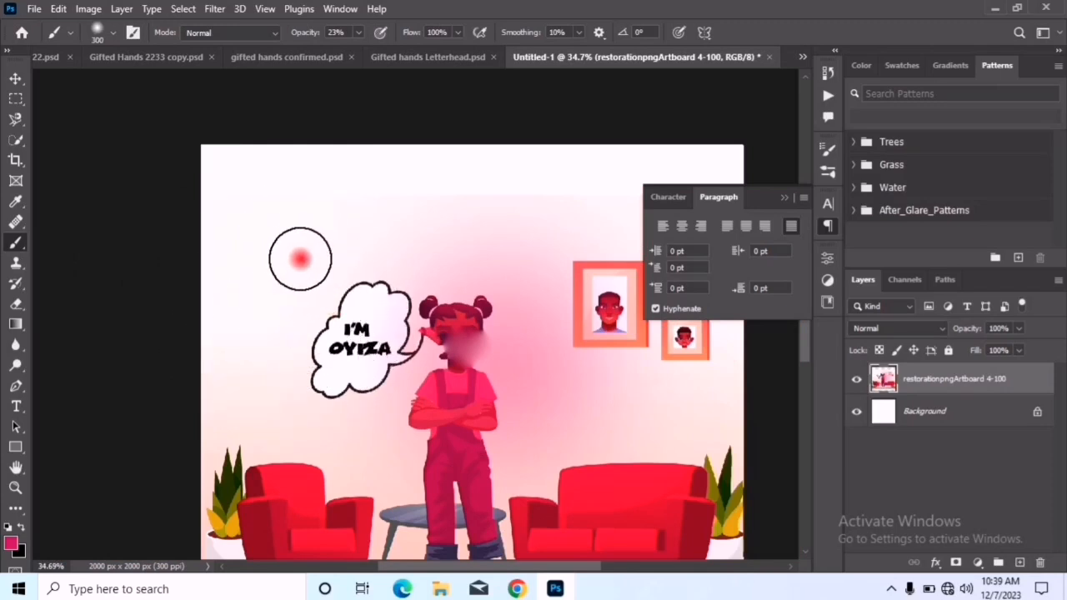
pyautogui.moveTo(285, 246)
pyautogui.mouseDown()
pyautogui.moveTo(393, 239)
pyautogui.moveTo(309, 246)
pyautogui.mouseUp()
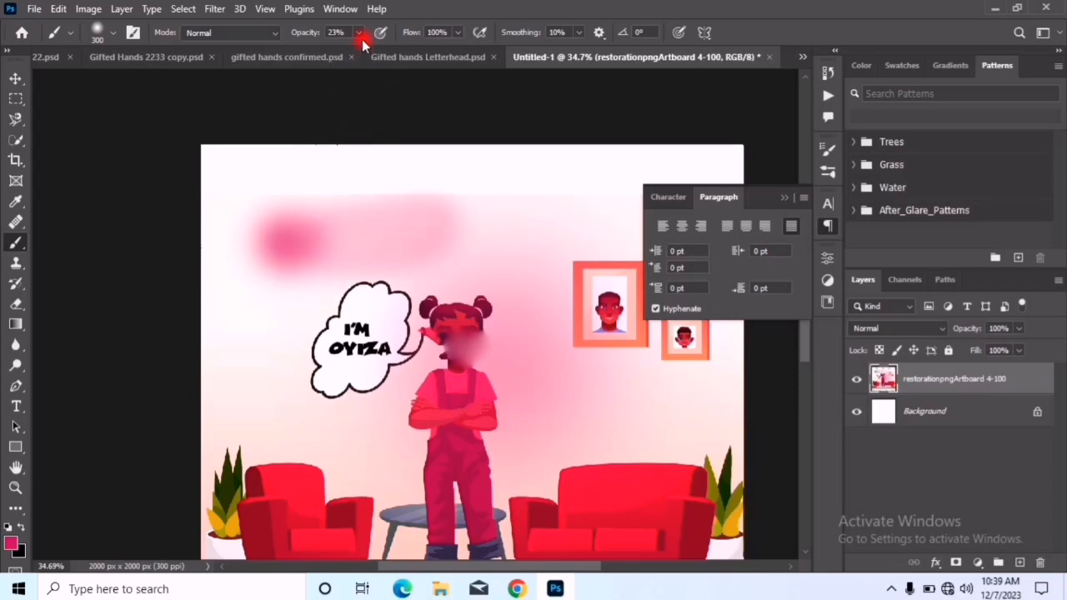
pyautogui.moveTo(326, 202)
pyautogui.mouseDown()
pyautogui.moveTo(559, 205)
pyautogui.moveTo(566, 305)
pyautogui.moveTo(471, 333)
pyautogui.moveTo(608, 310)
pyautogui.moveTo(606, 391)
pyautogui.moveTo(238, 424)
pyautogui.moveTo(350, 342)
pyautogui.moveTo(504, 380)
pyautogui.moveTo(436, 312)
pyautogui.moveTo(453, 278)
pyautogui.moveTo(434, 248)
pyautogui.moveTo(400, 312)
pyautogui.moveTo(408, 379)
pyautogui.mouseUp()
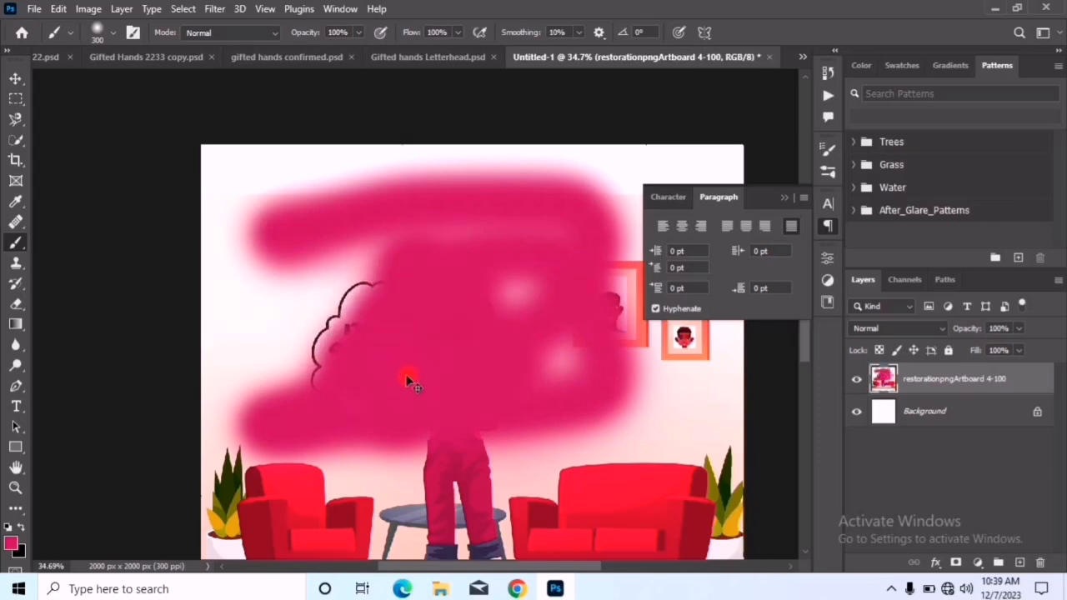
pyautogui.hotkey('ctrl', 'z')
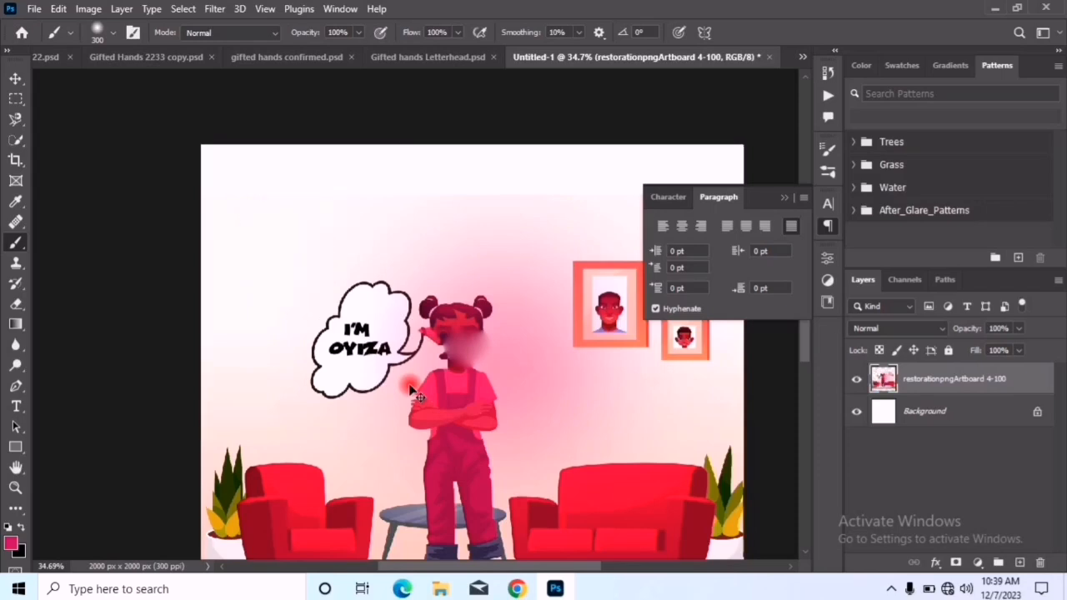
# Undo the remaining pink paint on the wall and the girl and show the other tools grouped with the Brush
pyautogui.hotkey('ctrl', 'z')
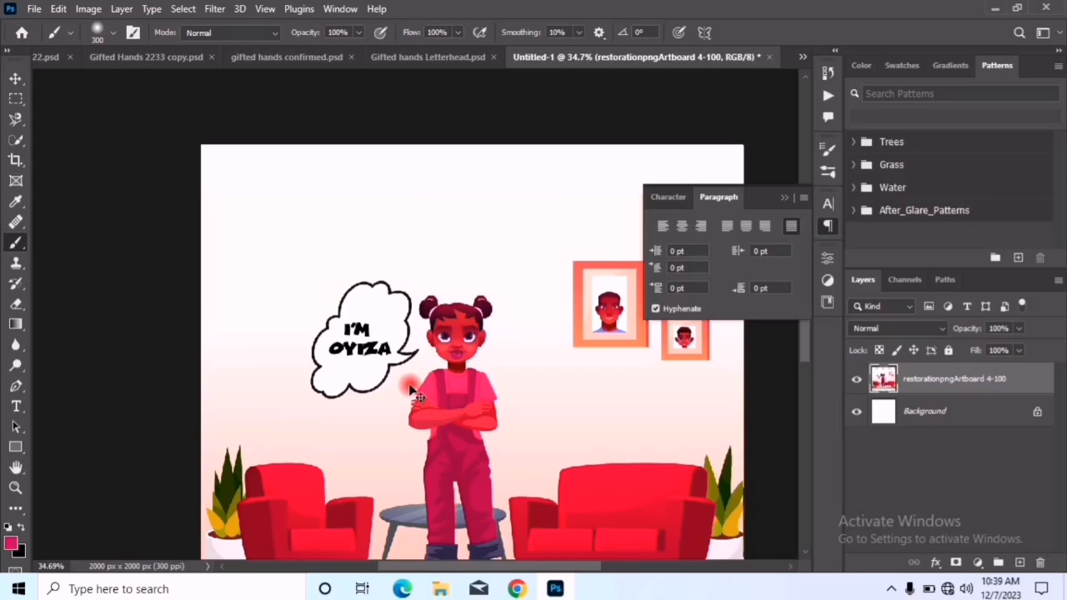
pyautogui.scroll(3, 473, 342)
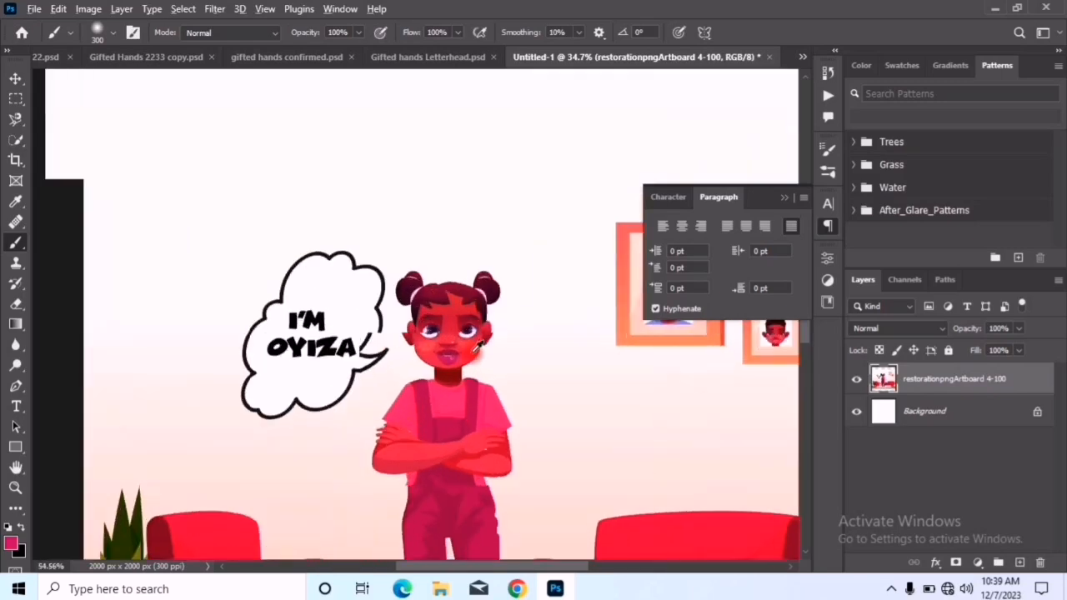
pyautogui.rightClick(21, 247)
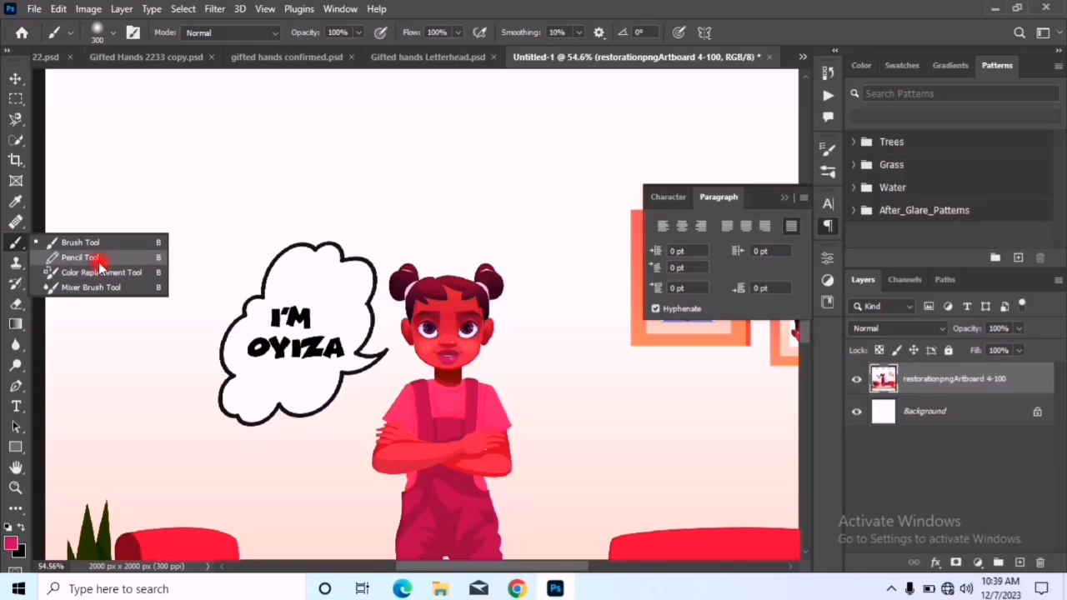
# Sample the girl's eye on the picture-frame side with a 175 px Clone Stamp, paint it onto the wall above her, and undo the last stroke
pyautogui.click(17, 264)
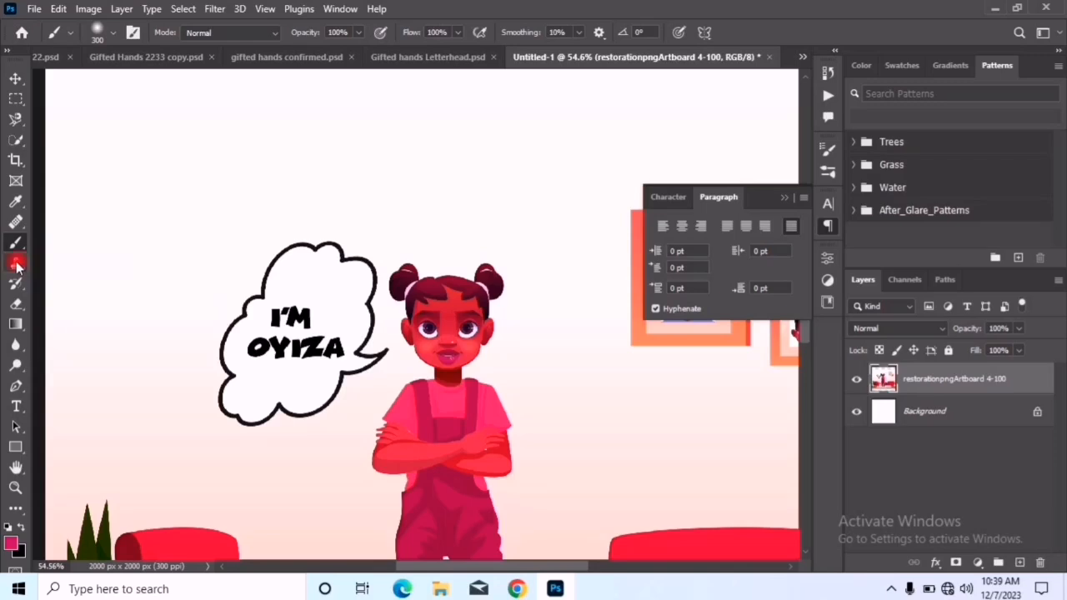
pyautogui.rightClick(16, 265)
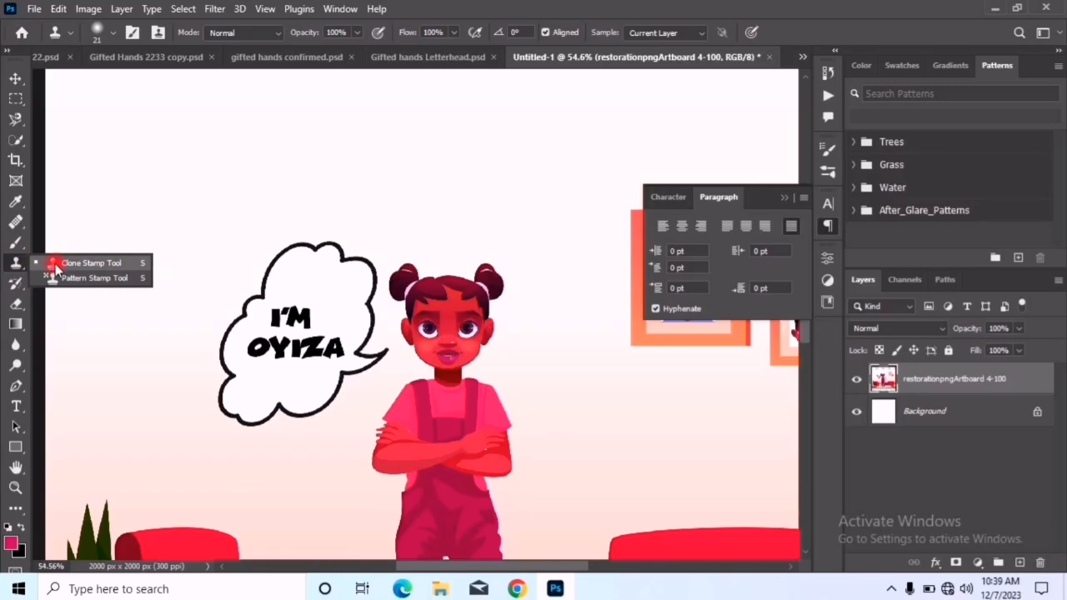
pyautogui.click(55, 265)
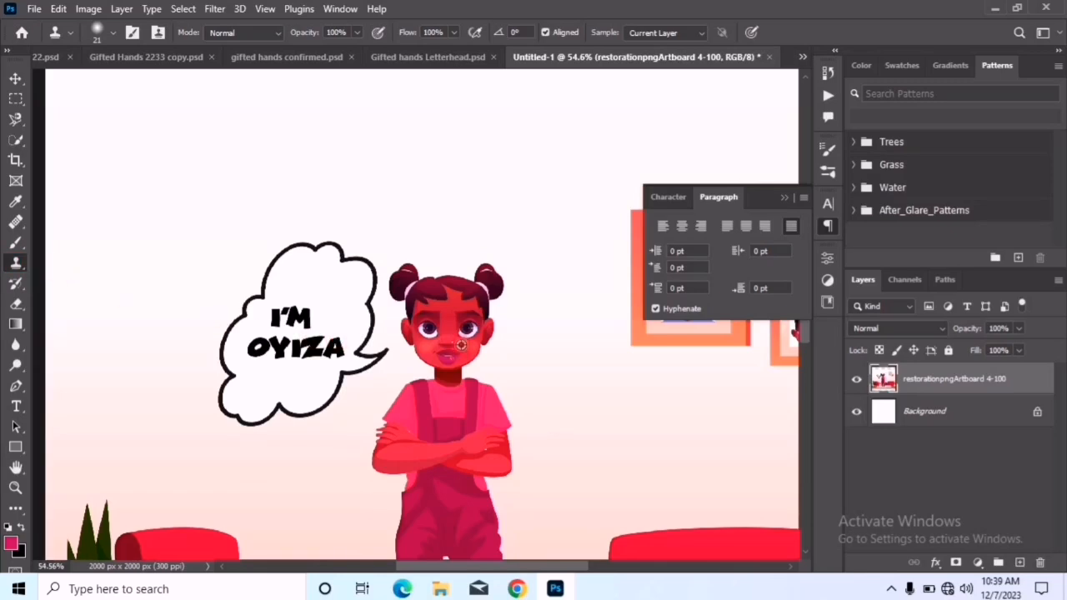
pyautogui.scroll(3, 461, 344)
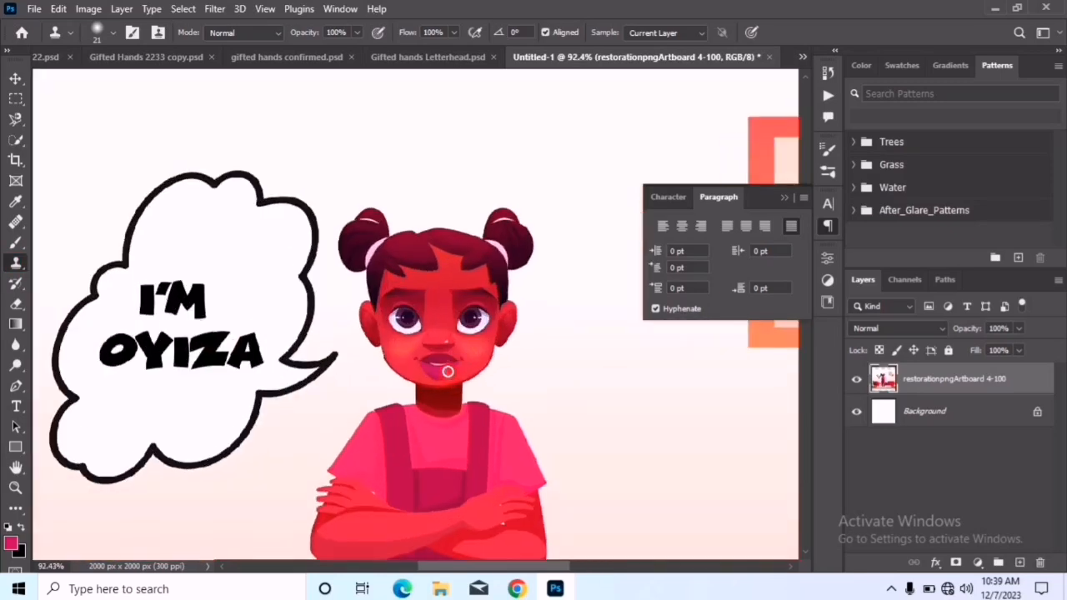
pyautogui.press(']')
pyautogui.press(']')
pyautogui.press(']')
pyautogui.press(']')
pyautogui.press(']')
pyautogui.press(']')
pyautogui.press(']')
pyautogui.press(']')
pyautogui.press(']')
pyautogui.press(']')
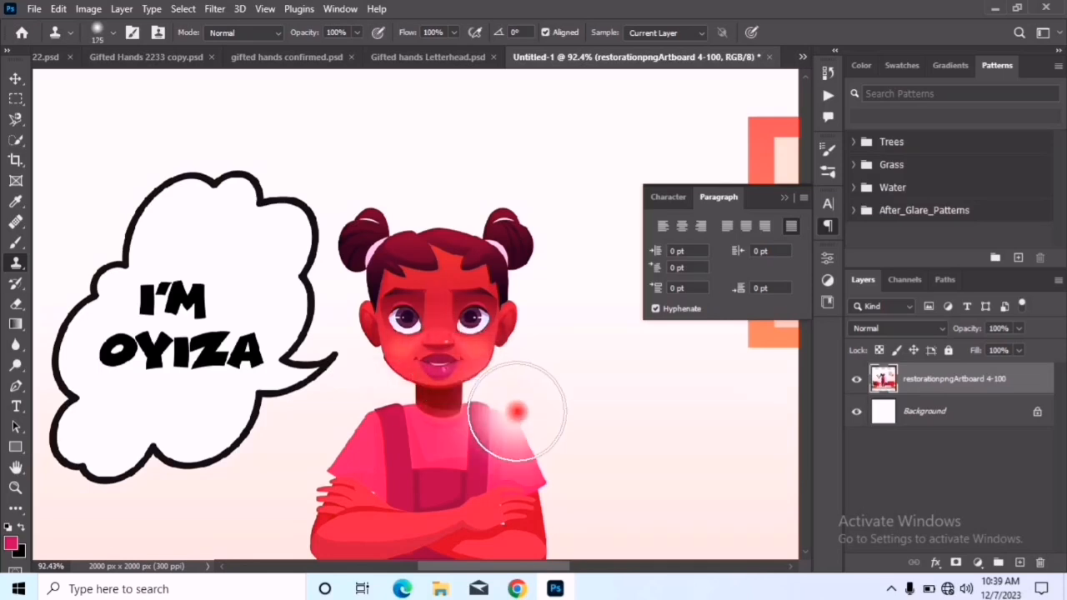
pyautogui.keyDown('alt'); pyautogui.click(474, 322); pyautogui.keyUp('alt')
pyautogui.moveTo(391, 185)
pyautogui.mouseDown()
pyautogui.moveTo(383, 318)
pyautogui.moveTo(397, 180)
pyautogui.moveTo(346, 404)
pyautogui.mouseUp()
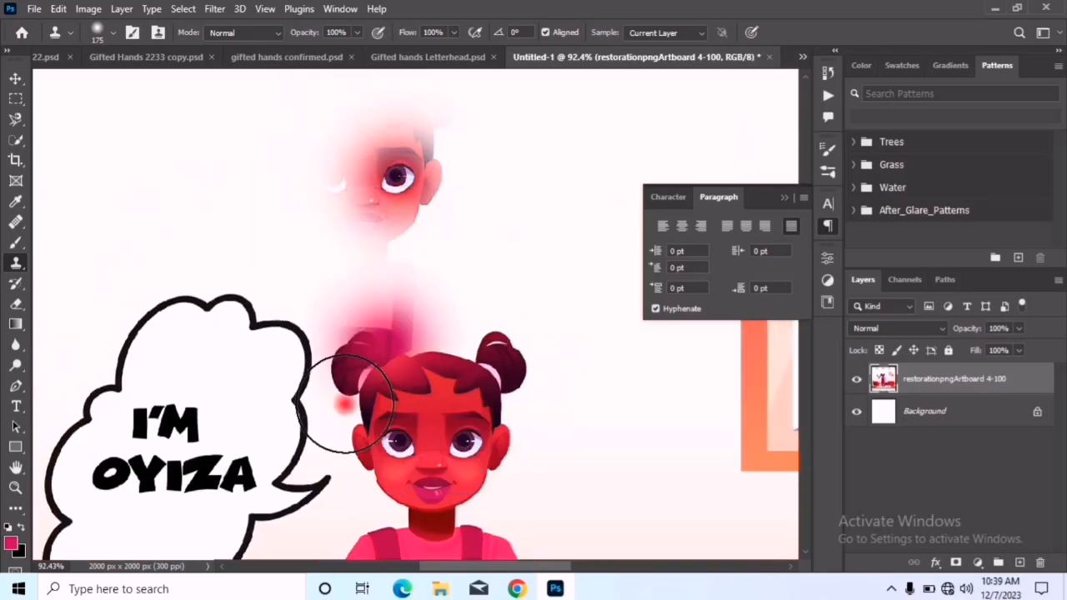
pyautogui.hotkey('ctrl', 'z')
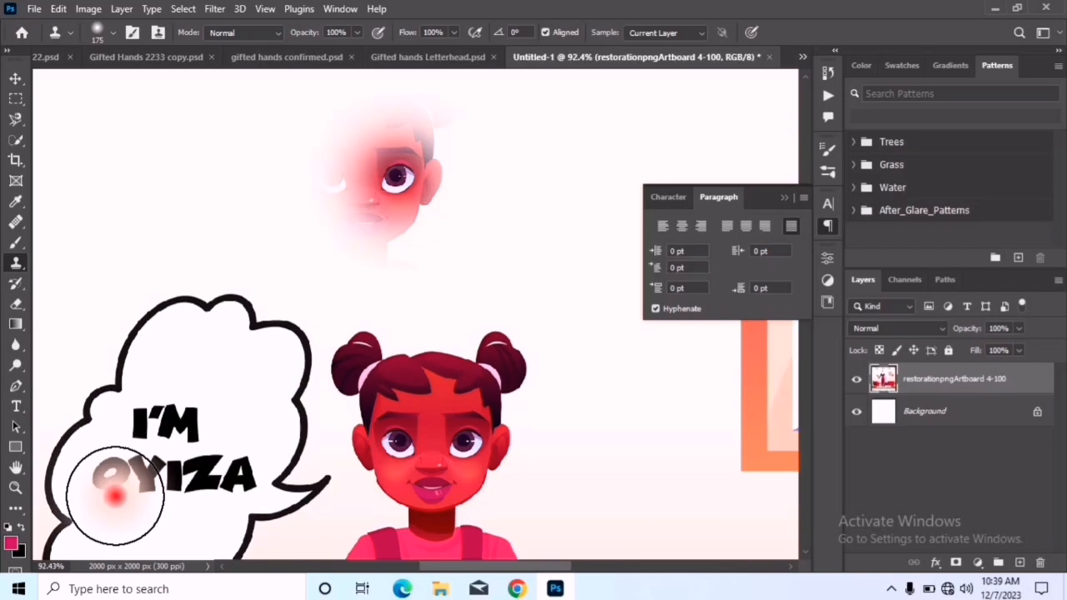
# Sample the speech bubble's text with the Clone Stamp and paint a copy of it on the wall above the bubble
pyautogui.scroll(-3, 249, 414)
pyautogui.keyDown('alt'); pyautogui.click(248, 414); pyautogui.keyUp('alt')
pyautogui.moveTo(200, 271)
pyautogui.mouseDown()
pyautogui.moveTo(134, 233)
pyautogui.moveTo(183, 297)
pyautogui.mouseUp()
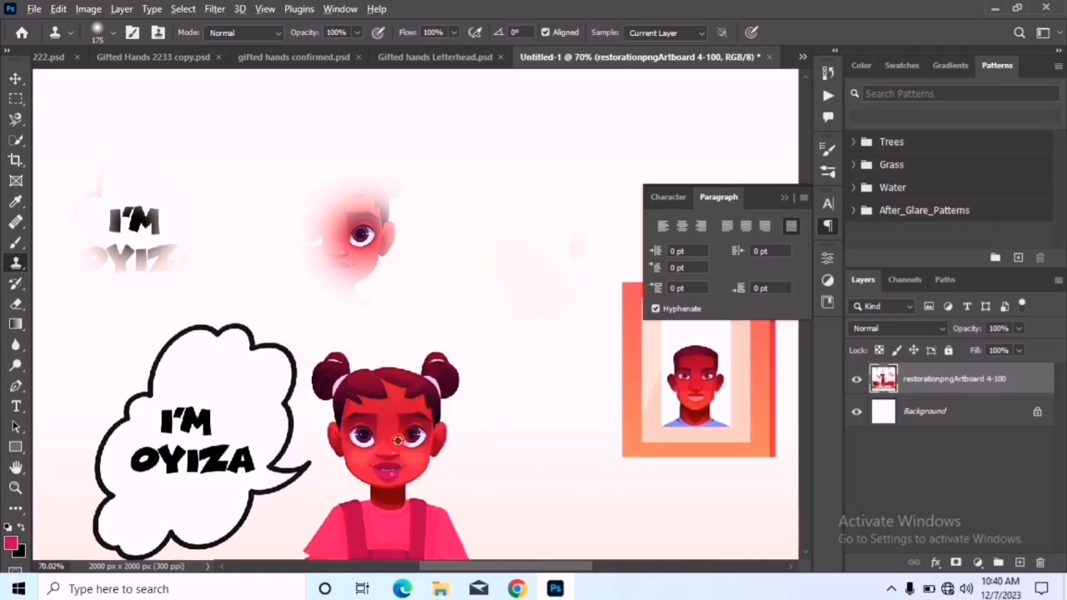
# Clone the girl's eye nearest the speech bubble onto the wall beside the first eye copy
pyautogui.keyDown('alt'); pyautogui.click(363, 437); pyautogui.keyUp('alt')
pyautogui.moveTo(500, 243)
pyautogui.mouseDown()
pyautogui.moveTo(522, 295)
pyautogui.moveTo(475, 487)
pyautogui.mouseUp()
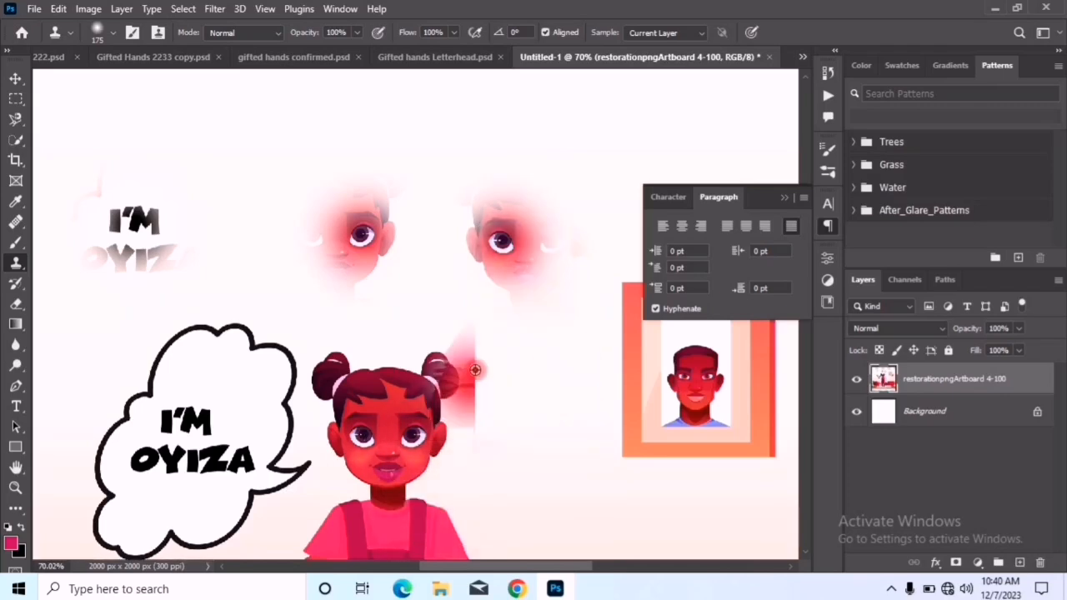
pyautogui.scroll(-4, 471, 366)
pyautogui.moveTo(502, 399); pyautogui.dragTo(483, 322)
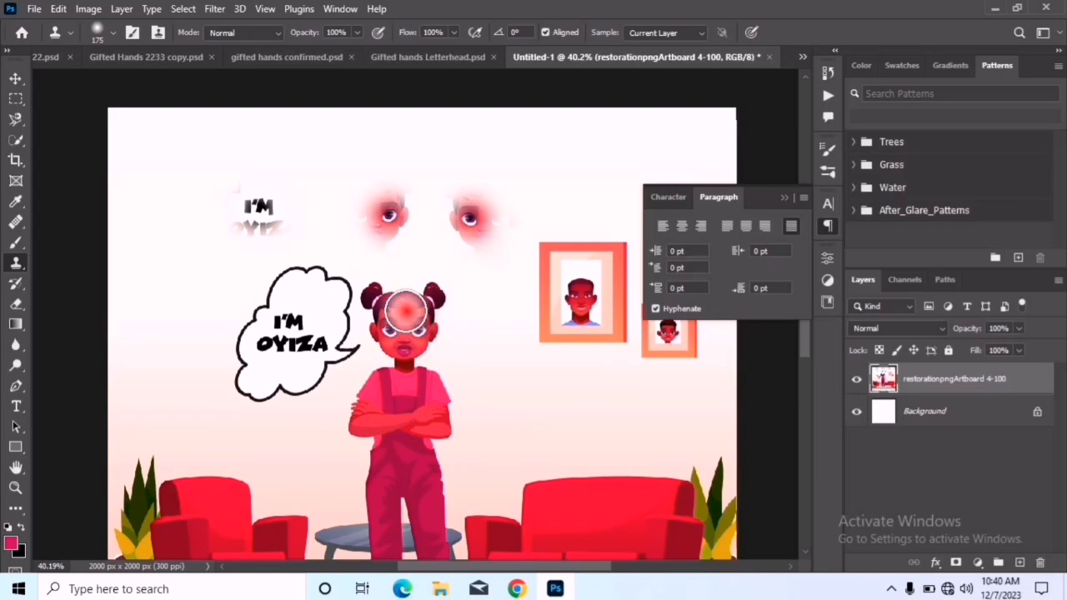
# Undo the cloned eyes and the cloned speech text on the wall
pyautogui.hotkey('ctrl', 'z')
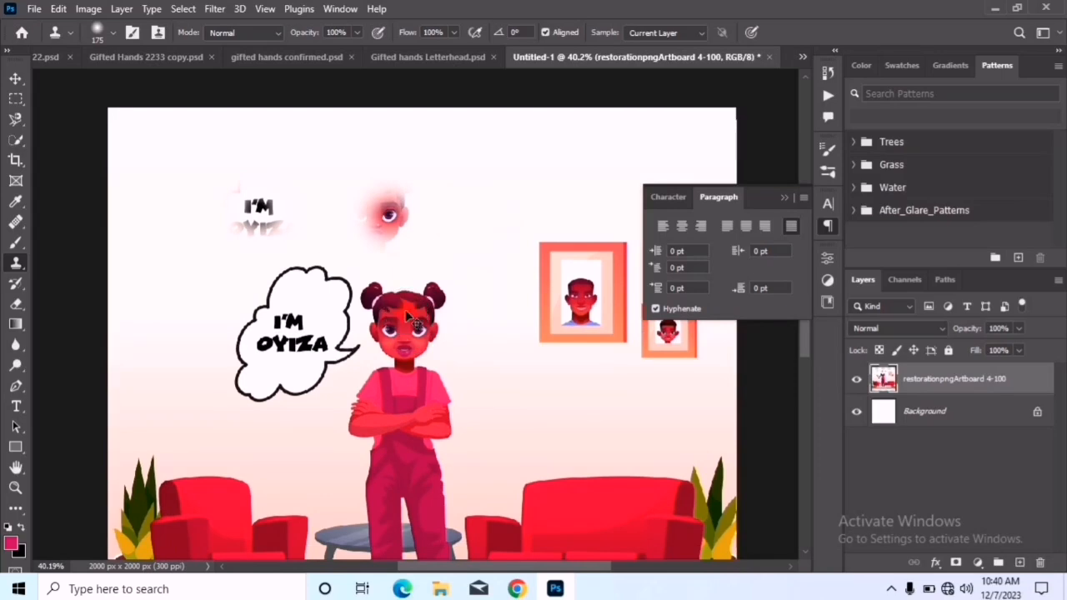
pyautogui.hotkey('ctrl', 'z')
pyautogui.hotkey('ctrl', 'z')
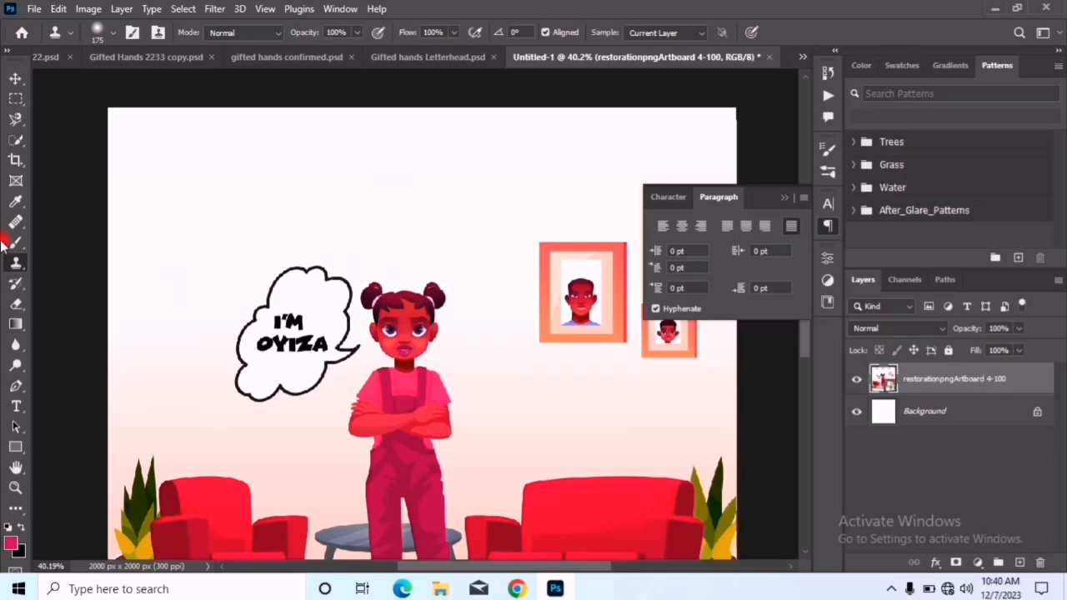
# Rasterize the artwork layer for the History Brush and paint a short 21 px stroke at the speech bubble's lower edge
pyautogui.click(16, 288)
pyautogui.click(210, 408)
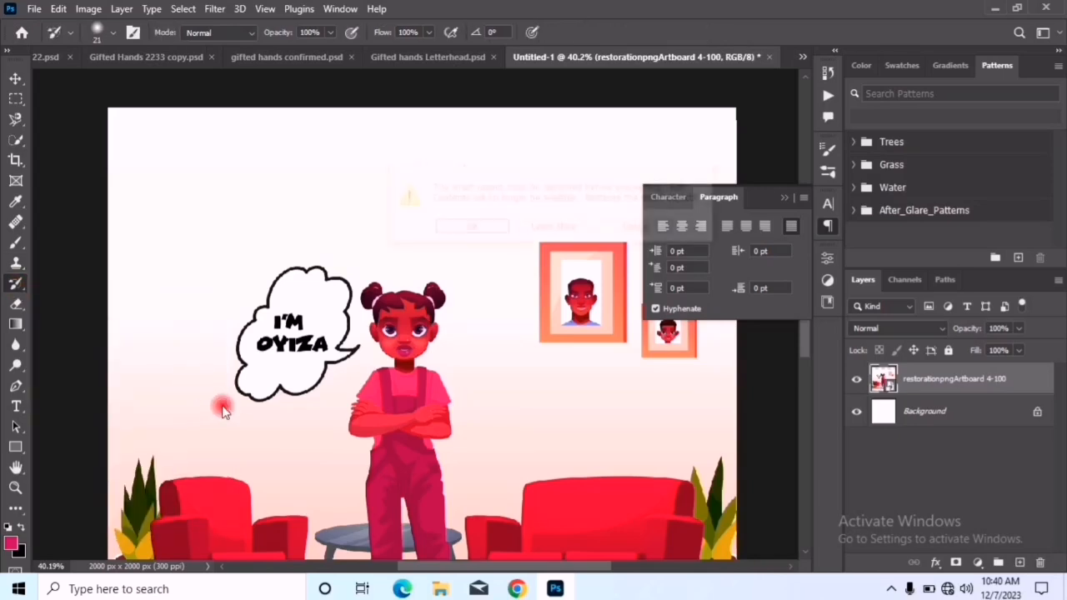
pyautogui.click(463, 229)
pyautogui.moveTo(221, 411); pyautogui.dragTo(271, 392)
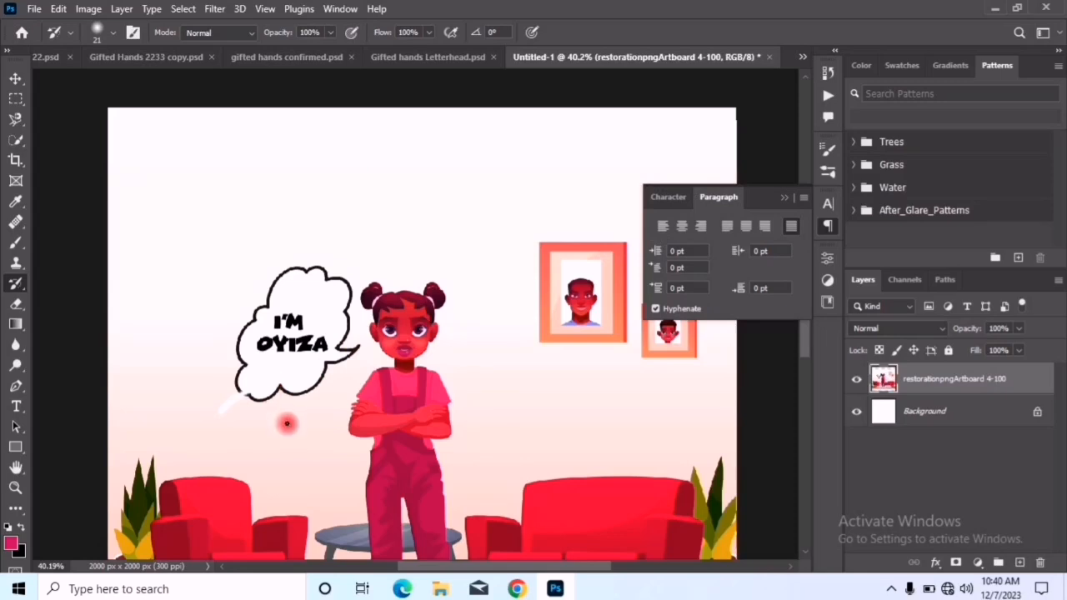
# Try painting over the speech bubble and the girl's upper body with a 500 px History Brush, toggle the layer's visibility, and undo the strokes
pyautogui.press(']')
pyautogui.press(']')
pyautogui.press(']')
pyautogui.press(']')
pyautogui.press(']')
pyautogui.press(']')
pyautogui.press(']')
pyautogui.press(']')
pyautogui.press(']')
pyautogui.press(']')
pyautogui.moveTo(250, 405)
pyautogui.mouseDown()
pyautogui.moveTo(271, 385)
pyautogui.moveTo(288, 440)
pyautogui.moveTo(253, 383)
pyautogui.moveTo(337, 281)
pyautogui.moveTo(300, 323)
pyautogui.moveTo(356, 287)
pyautogui.moveTo(350, 329)
pyautogui.moveTo(380, 315)
pyautogui.moveTo(445, 314)
pyautogui.moveTo(425, 353)
pyautogui.moveTo(389, 302)
pyautogui.moveTo(295, 302)
pyautogui.mouseUp()
pyautogui.click(856, 379)
pyautogui.click(856, 378)
pyautogui.moveTo(406, 369)
pyautogui.mouseDown()
pyautogui.moveTo(463, 392)
pyautogui.moveTo(483, 410)
pyautogui.mouseUp()
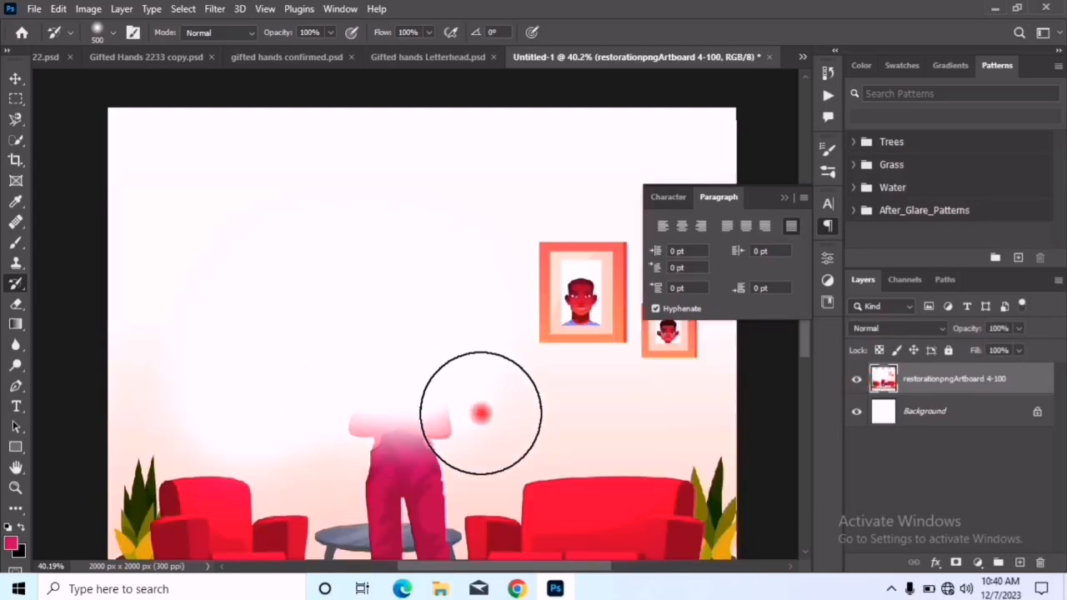
pyautogui.hotkey('ctrl', ',')
pyautogui.hotkey('ctrl', ',')
pyautogui.moveTo(232, 375); pyautogui.dragTo(285, 373)
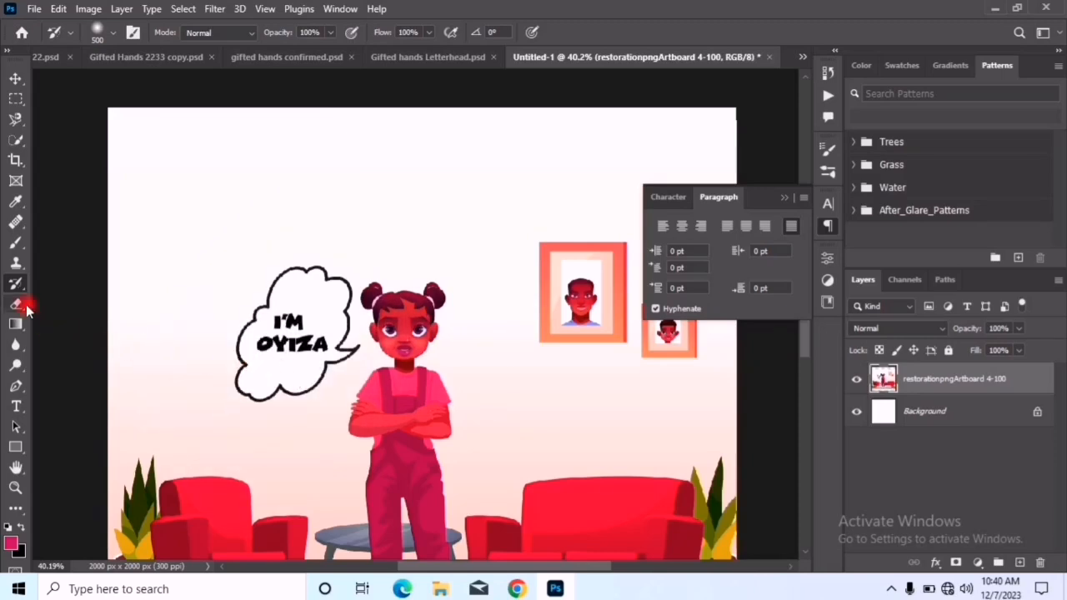
# Erase the furniture, floor and the girl's lower body from the artwork with the 800 px Eraser
pyautogui.click(18, 305)
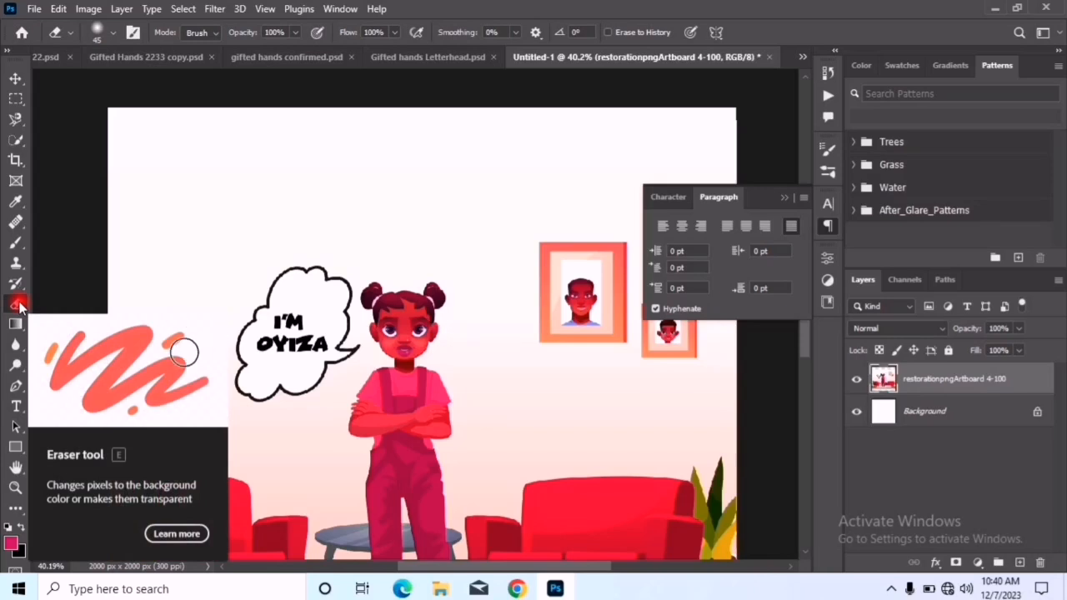
pyautogui.rightClick(19, 306)
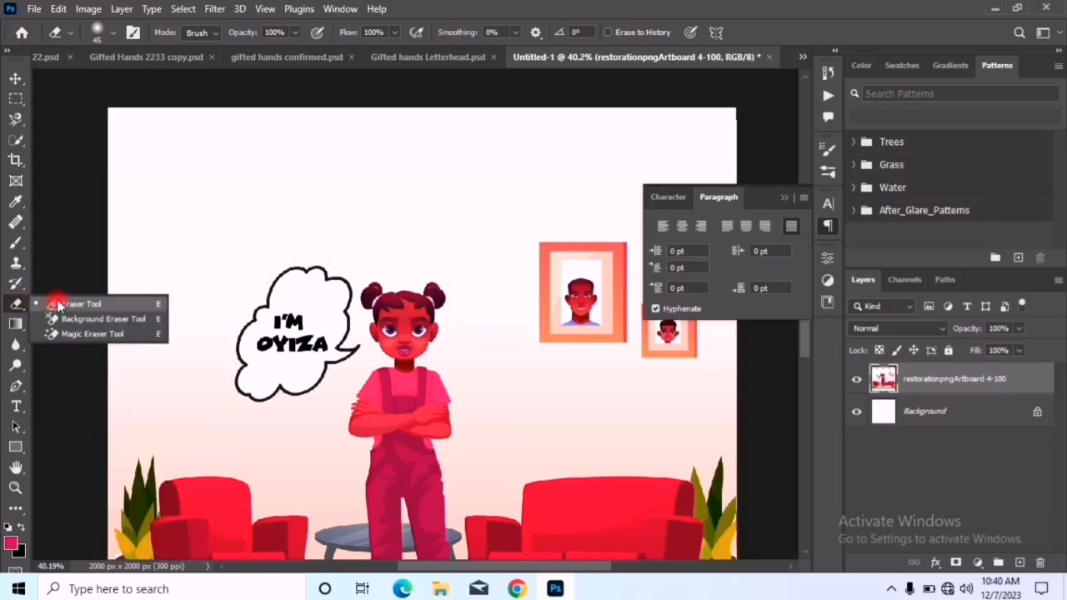
pyautogui.click(59, 306)
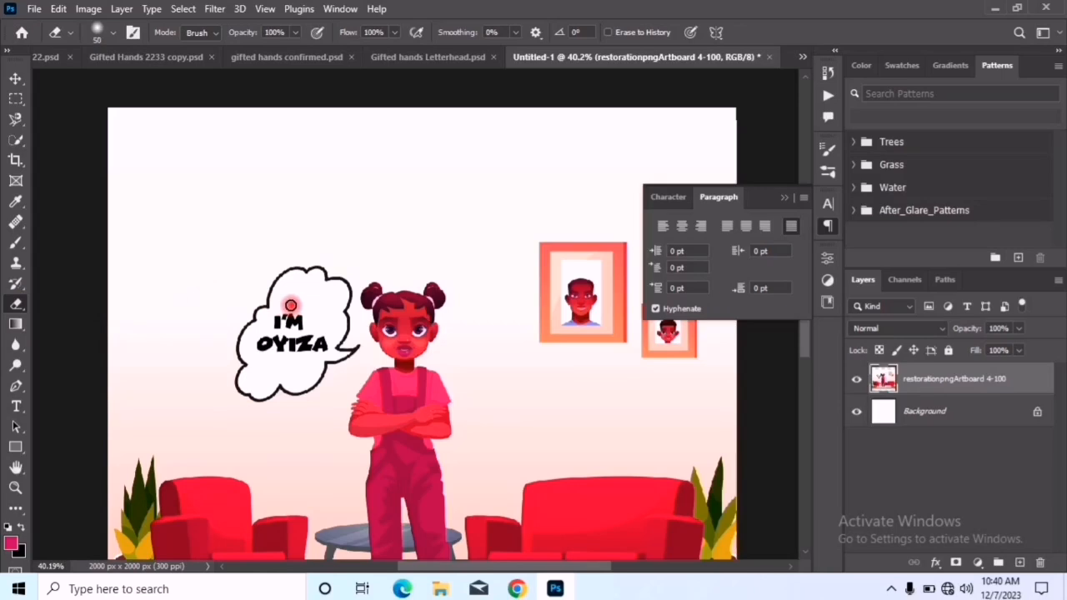
pyautogui.press(']')
pyautogui.press(']')
pyautogui.press(']')
pyautogui.press(']')
pyautogui.press(']')
pyautogui.press(']')
pyautogui.press(']')
pyautogui.press(']')
pyautogui.press(']')
pyautogui.press(']')
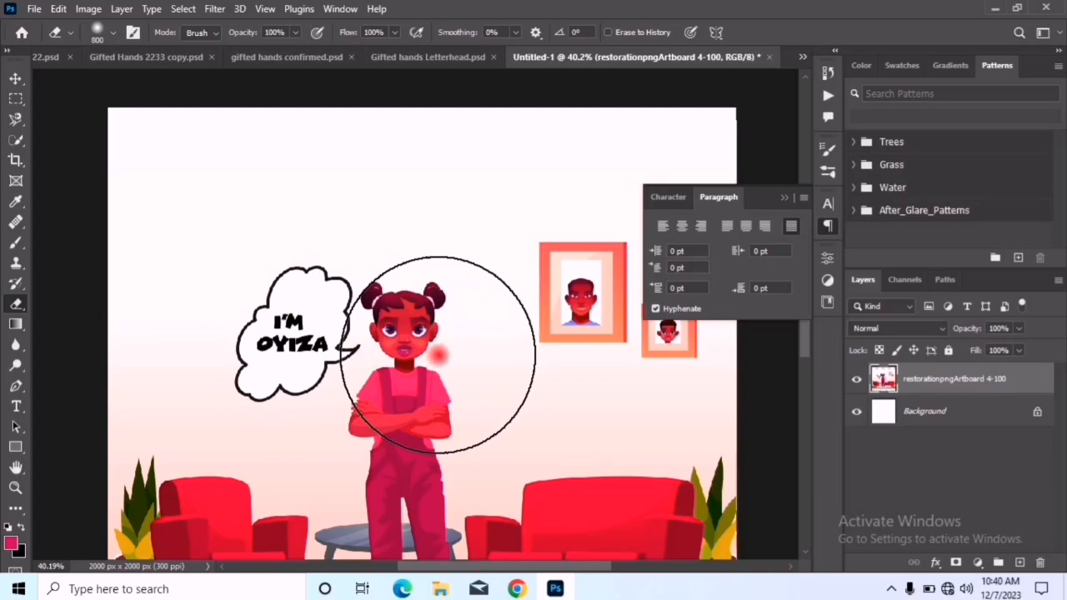
pyautogui.scroll(-3, 440, 354)
pyautogui.moveTo(457, 476)
pyautogui.mouseDown()
pyautogui.moveTo(434, 339)
pyautogui.moveTo(328, 459)
pyautogui.moveTo(380, 360)
pyautogui.moveTo(504, 296)
pyautogui.mouseUp()
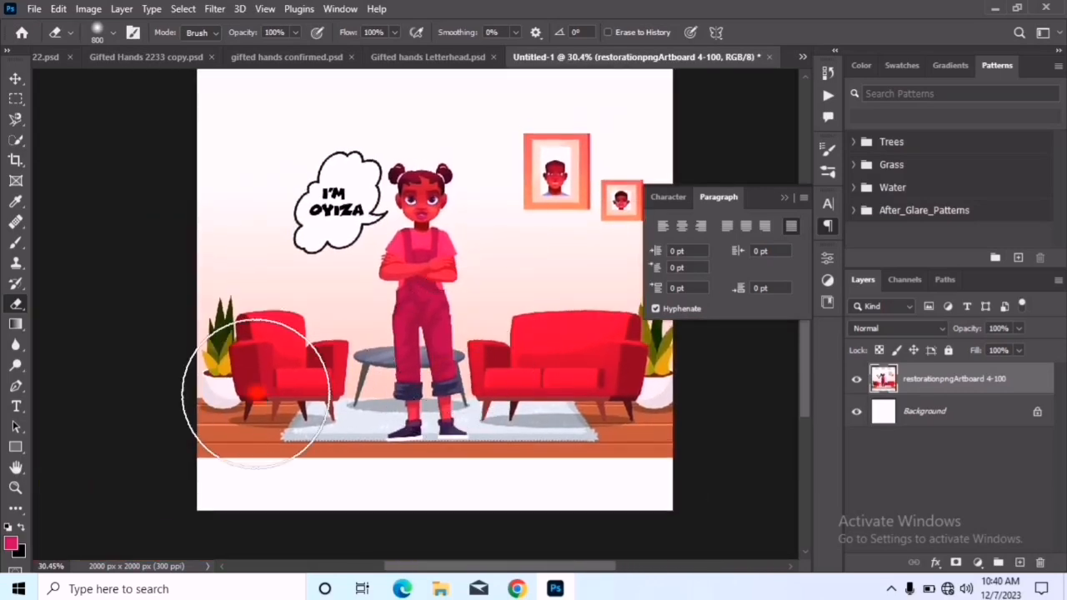
pyautogui.moveTo(208, 416)
pyautogui.mouseDown()
pyautogui.moveTo(674, 415)
pyautogui.moveTo(352, 440)
pyautogui.moveTo(178, 435)
pyautogui.moveTo(559, 421)
pyautogui.moveTo(614, 393)
pyautogui.moveTo(534, 385)
pyautogui.moveTo(348, 405)
pyautogui.moveTo(266, 363)
pyautogui.moveTo(183, 356)
pyautogui.moveTo(694, 352)
pyautogui.mouseUp()
pyautogui.moveTo(409, 422); pyautogui.dragTo(362, 462)
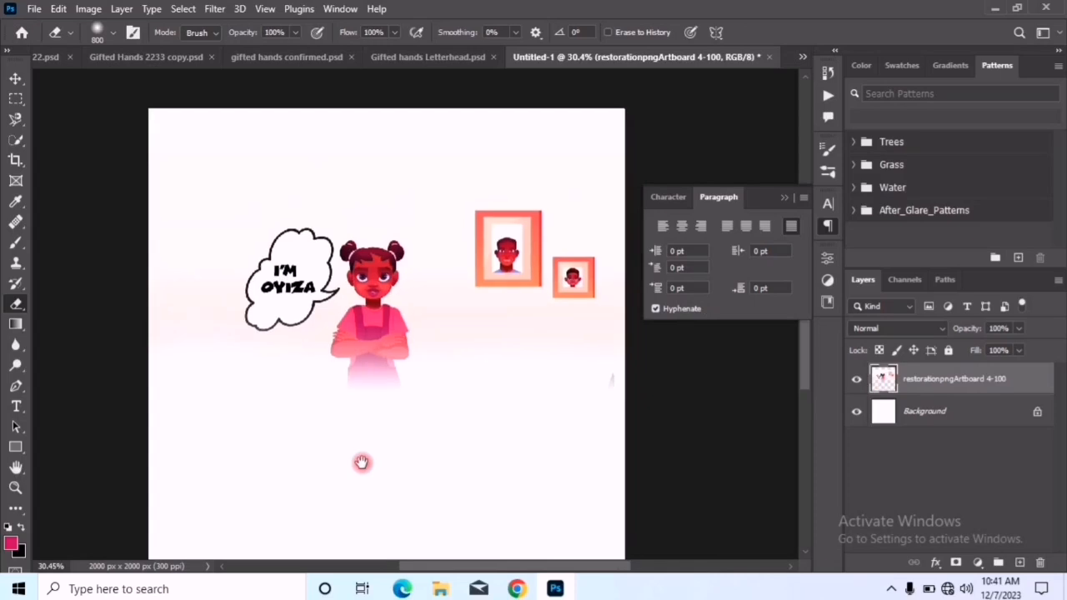
# Try moving the partly erased artwork up the canvas and deselecting it, and undo the move and the erasing
pyautogui.click(15, 79)
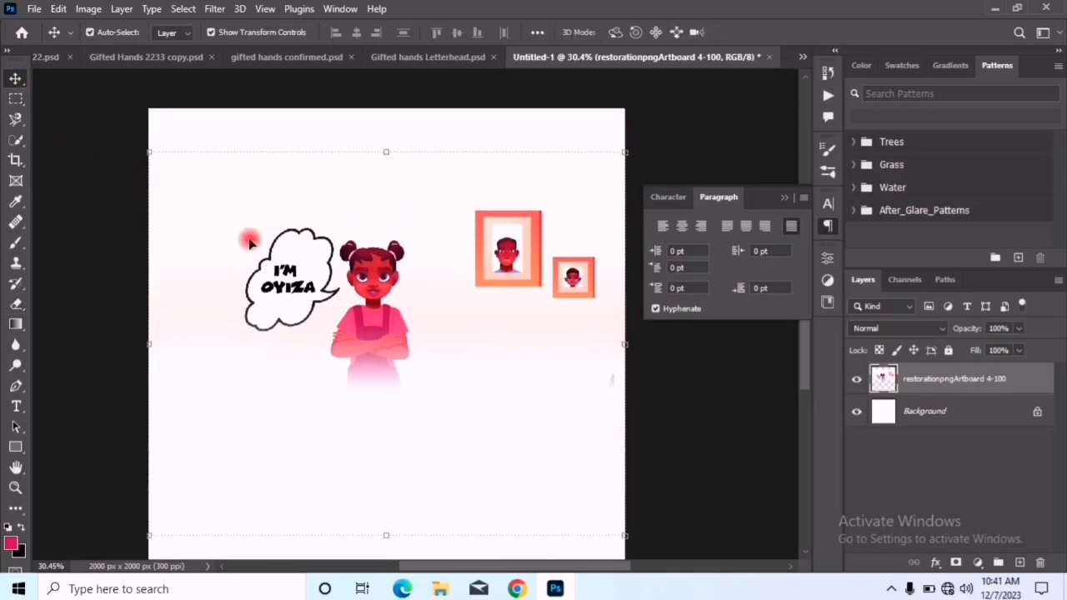
pyautogui.moveTo(362, 299); pyautogui.dragTo(362, 256)
pyautogui.moveTo(484, 425); pyautogui.dragTo(504, 340)
pyautogui.click(500, 458)
pyautogui.scroll(-3, 507, 407)
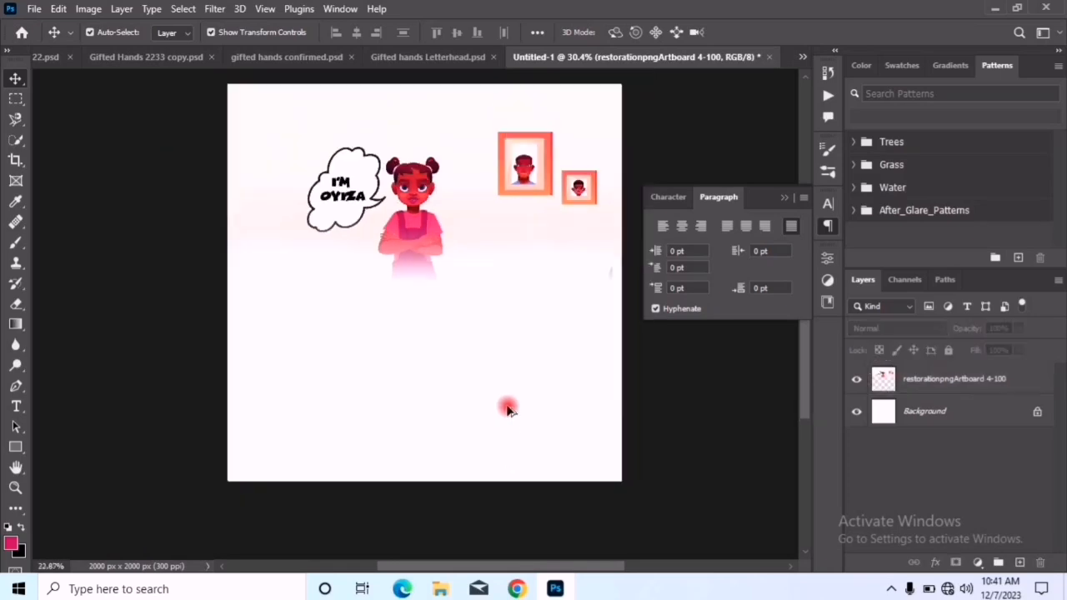
pyautogui.scroll(3, 526, 393)
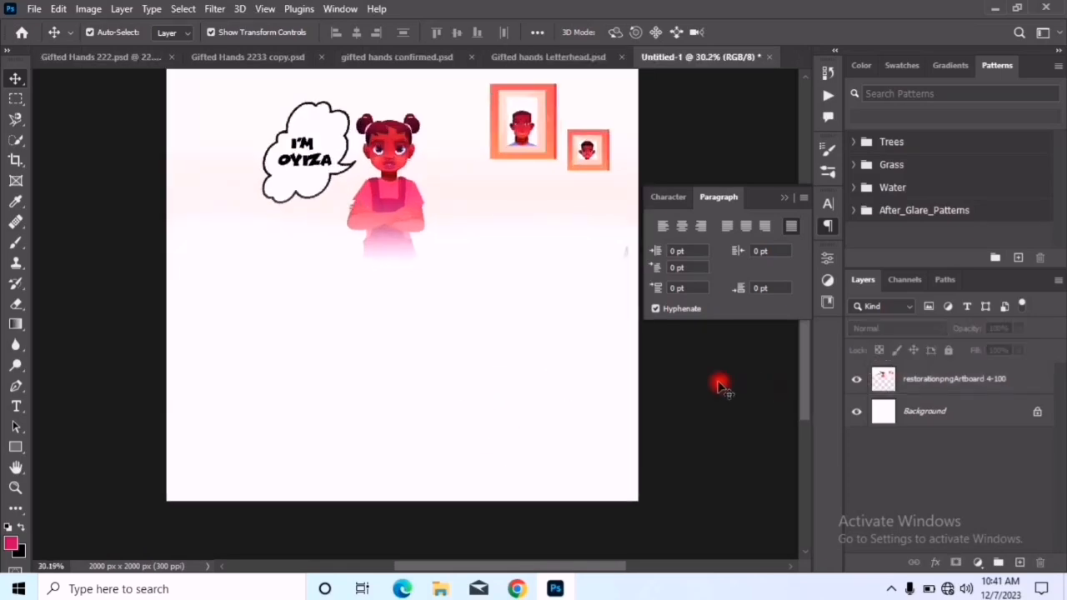
pyautogui.hotkey('ctrl', 'z')
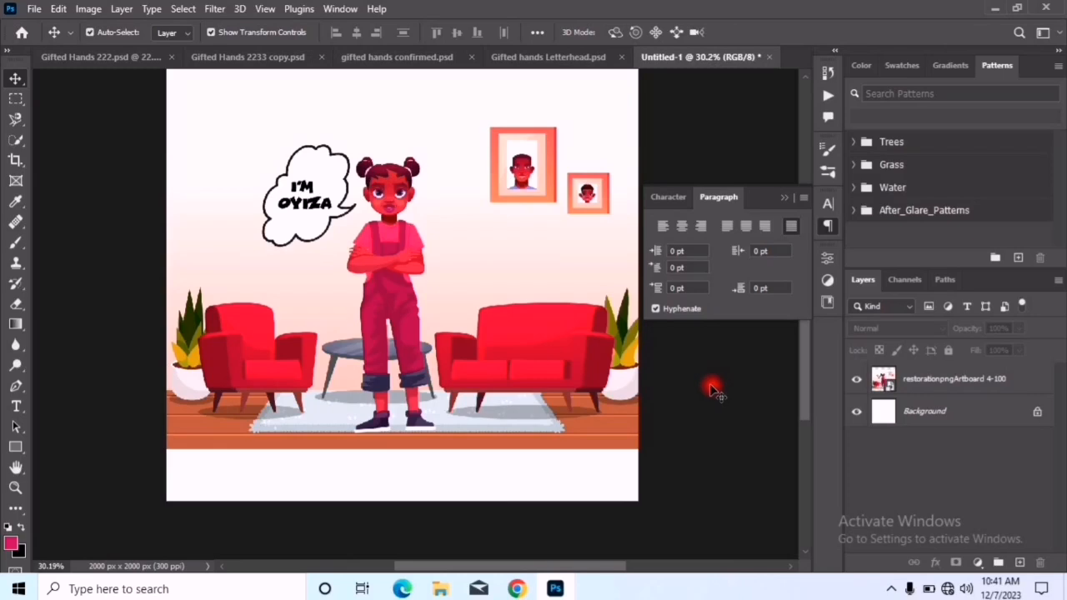
# Choose the Gradient tool and try to apply the pink-to-black gradient at the speech bubble without a selected layer
pyautogui.click(21, 325)
pyautogui.click(131, 321)
pyautogui.click(308, 204)
pyautogui.click(477, 228)
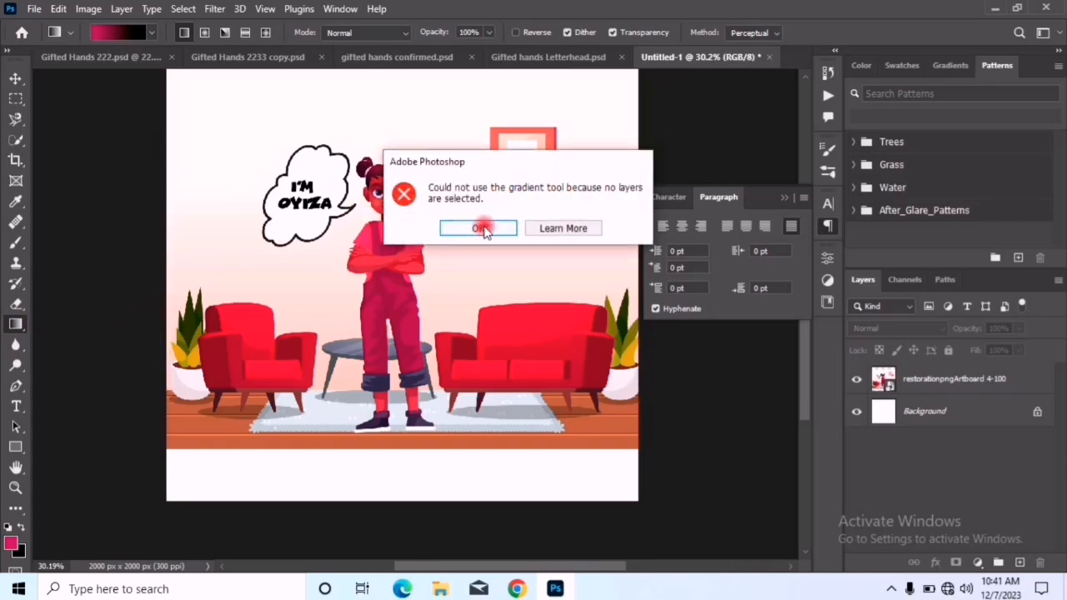
# Select the restorationpngArtboard 4-100 layer and try to apply the gradient to it
pyautogui.click(967, 400)
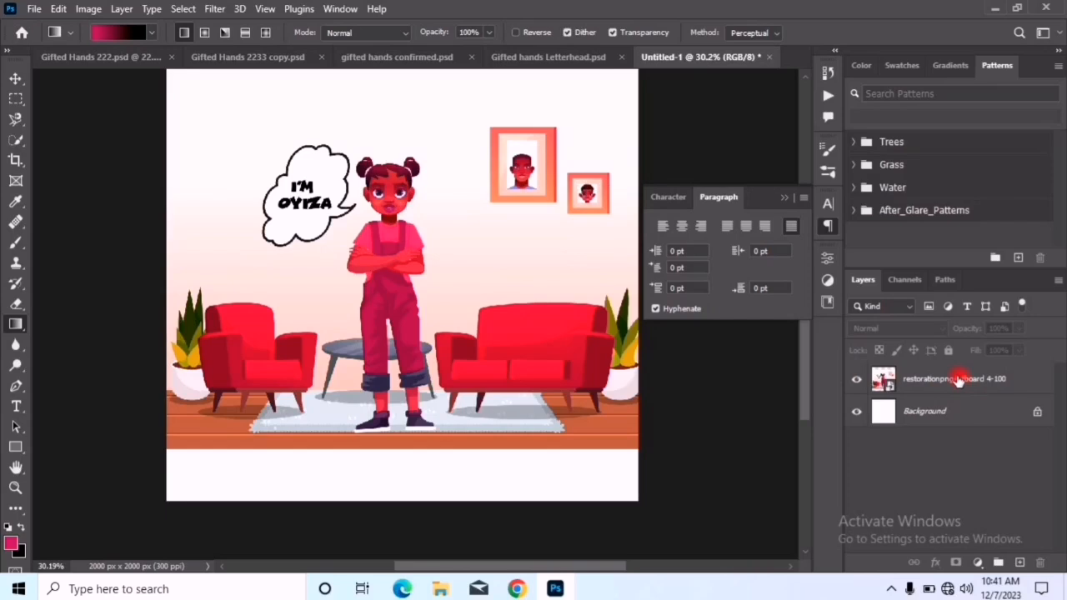
pyautogui.click(958, 380)
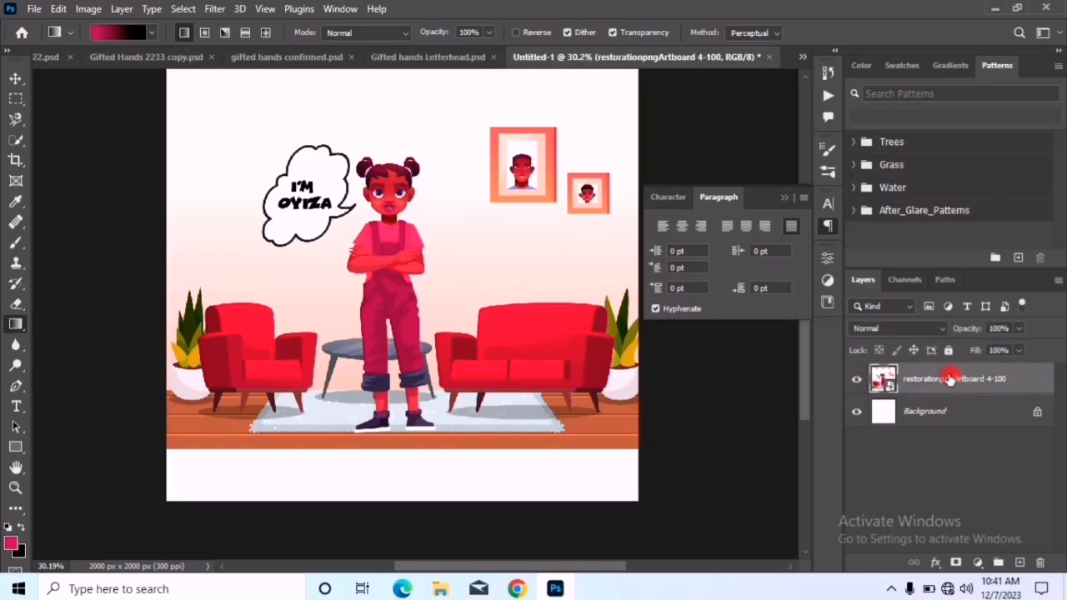
pyautogui.click(299, 233)
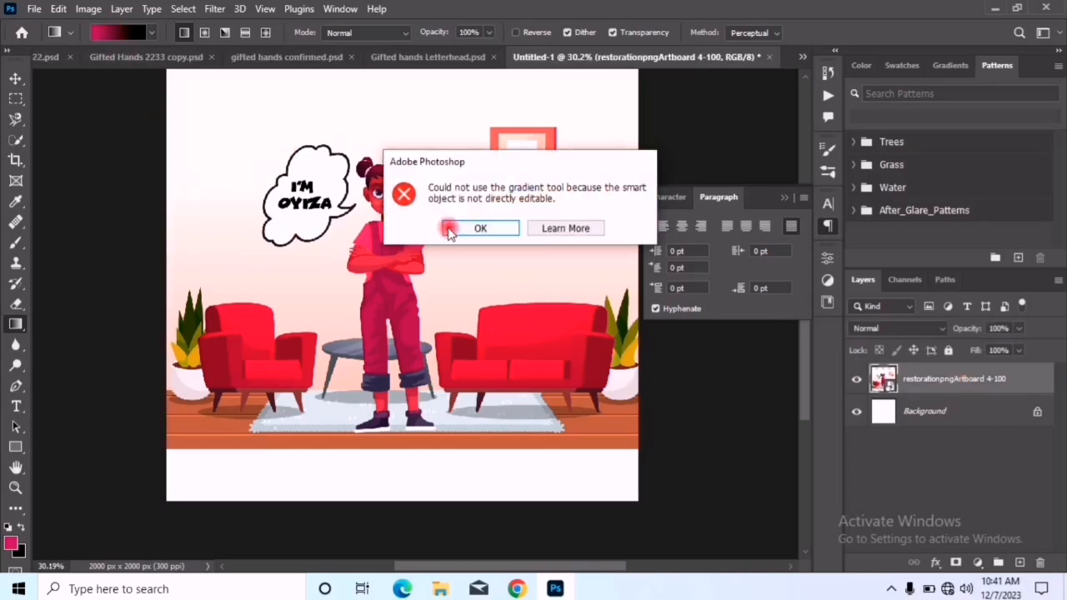
pyautogui.click(455, 229)
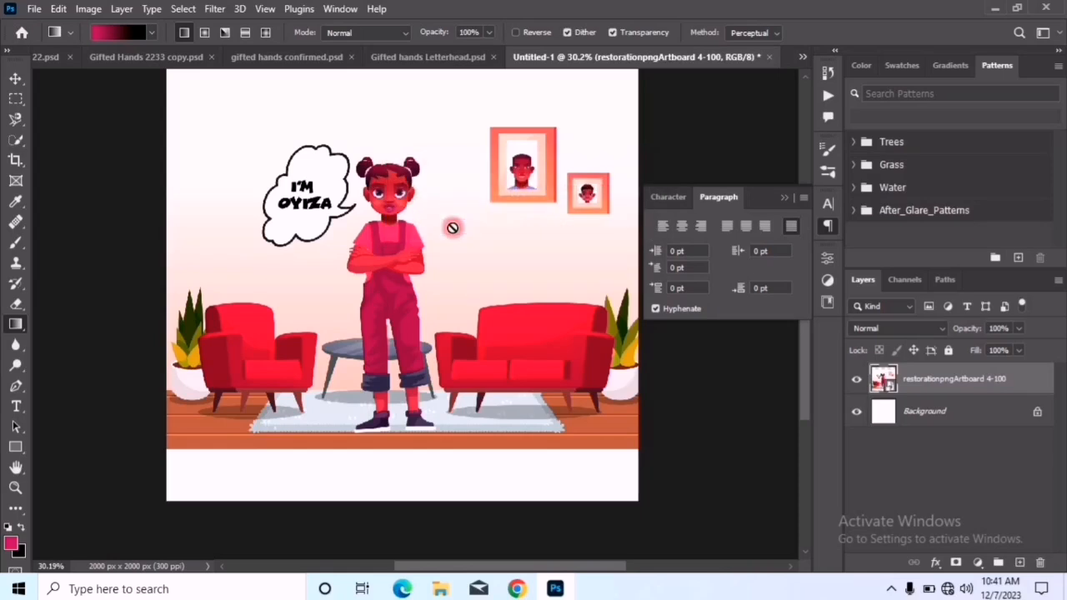
# Add a Gradient Fill layer above the artwork and try several gradients from the Blues presets on it
pyautogui.click(993, 563)
pyautogui.click(990, 299)
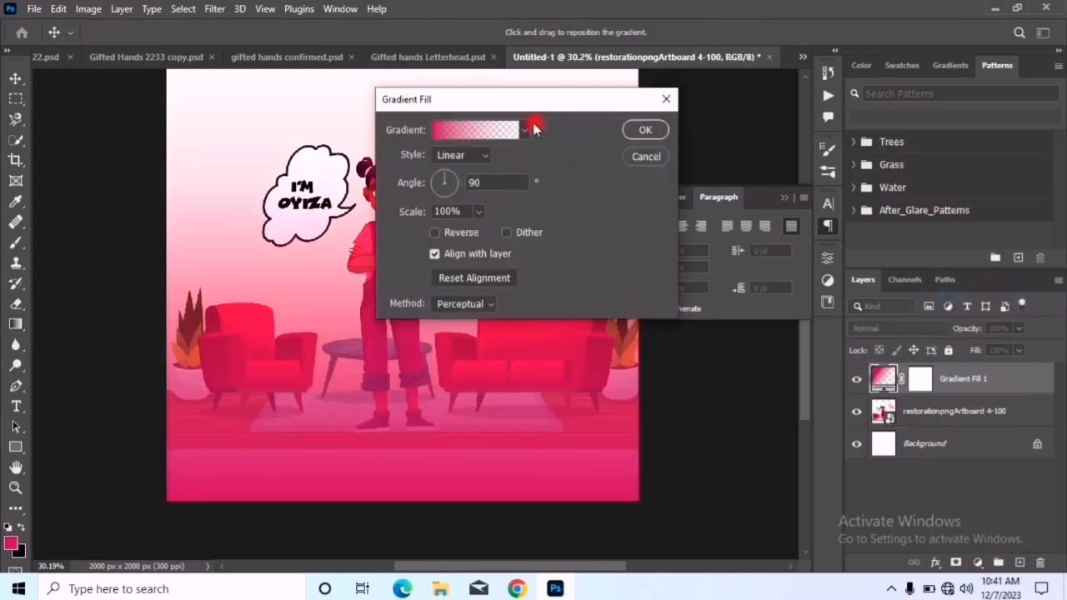
pyautogui.click(522, 131)
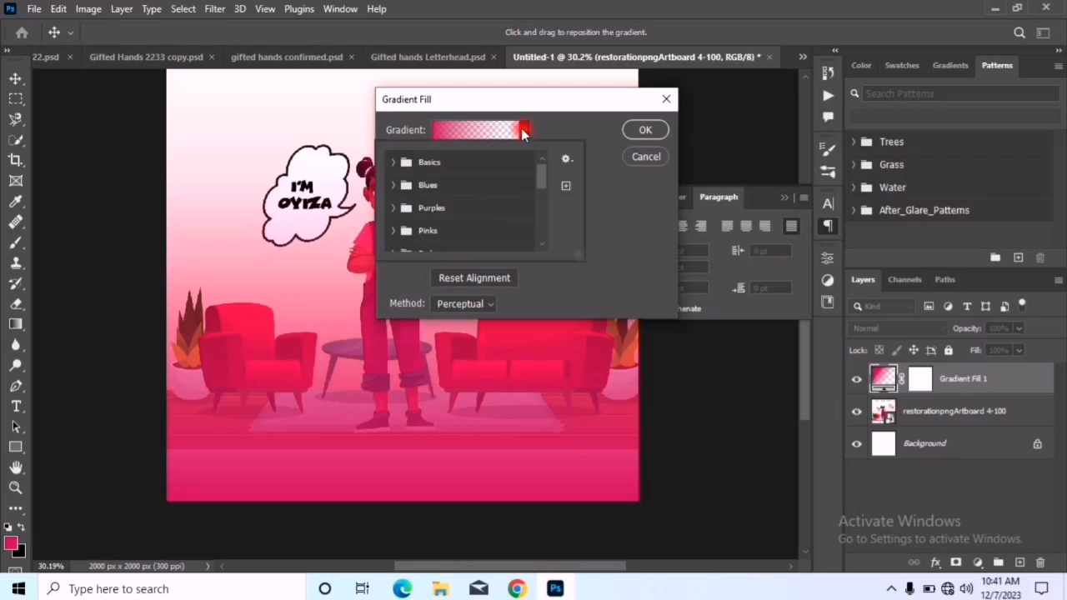
pyautogui.click(445, 189)
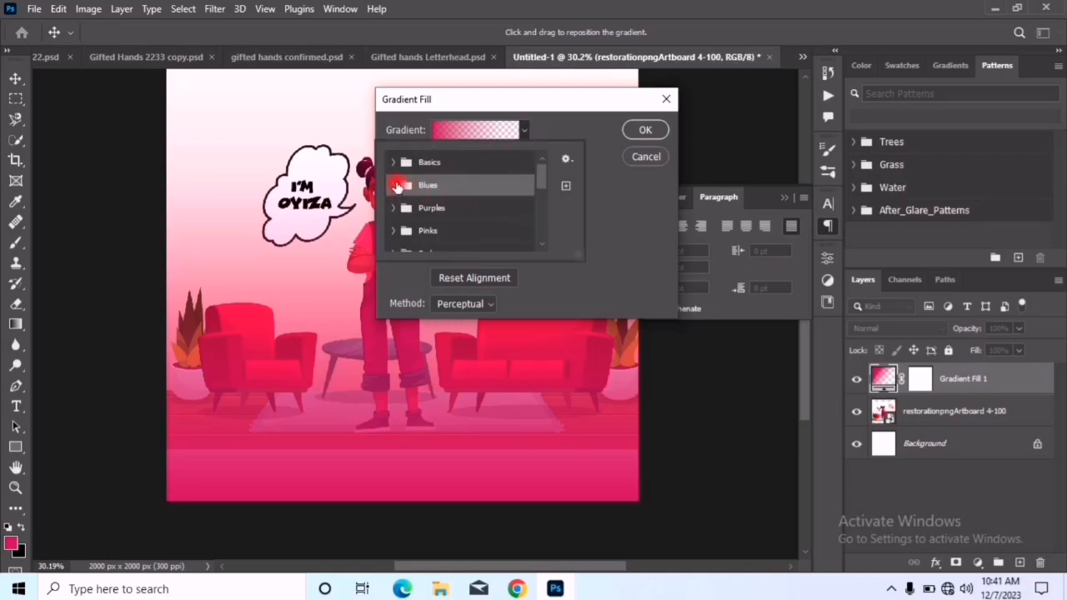
pyautogui.click(392, 185)
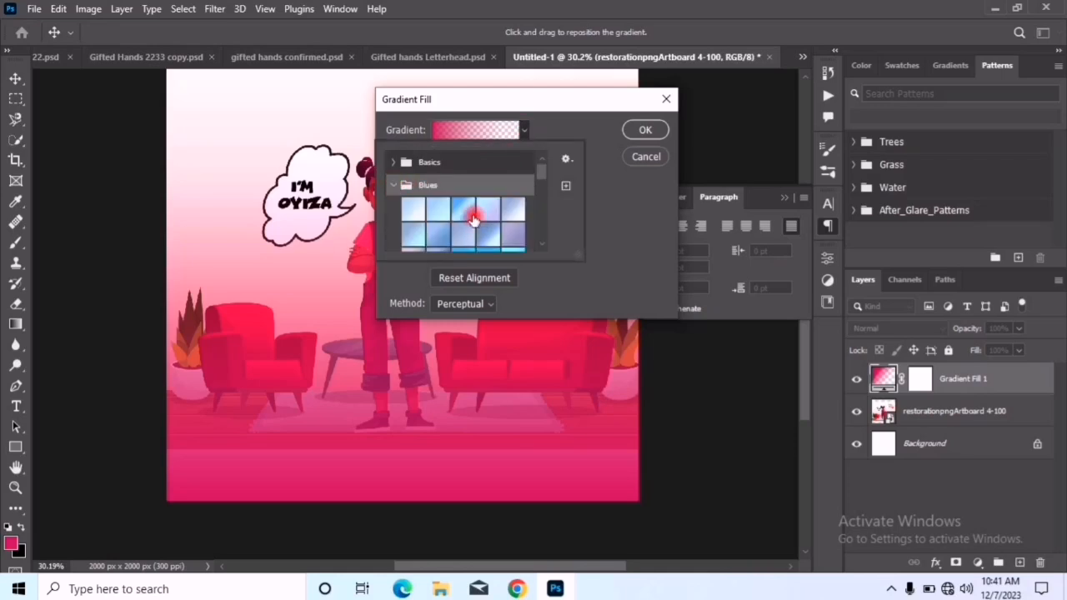
pyautogui.click(462, 209)
pyautogui.click(503, 240)
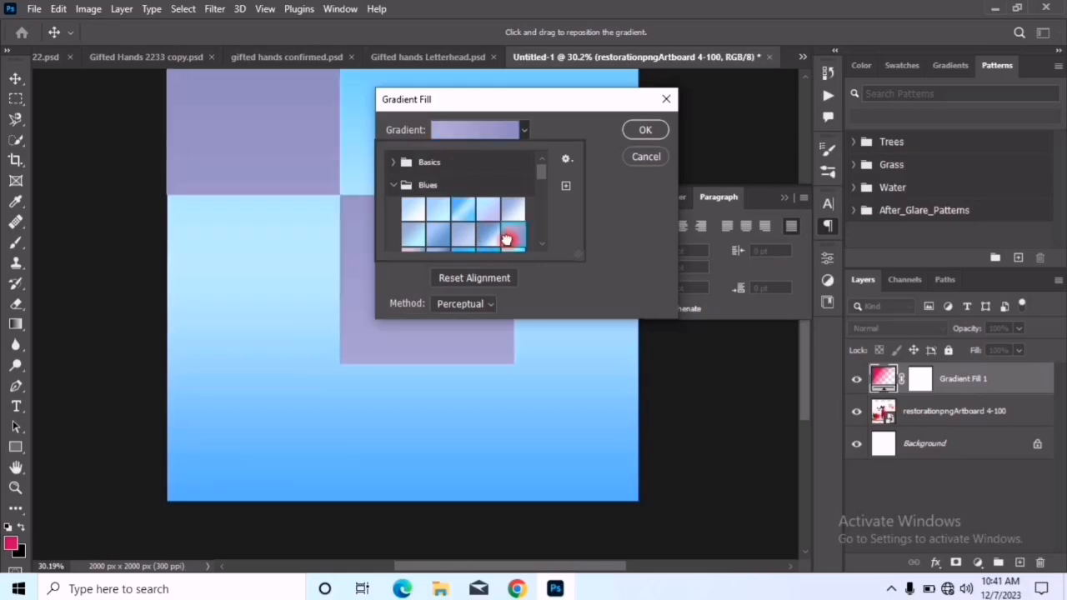
pyautogui.click(481, 238)
pyautogui.scroll(-3, 439, 235)
pyautogui.scroll(-2, 511, 218)
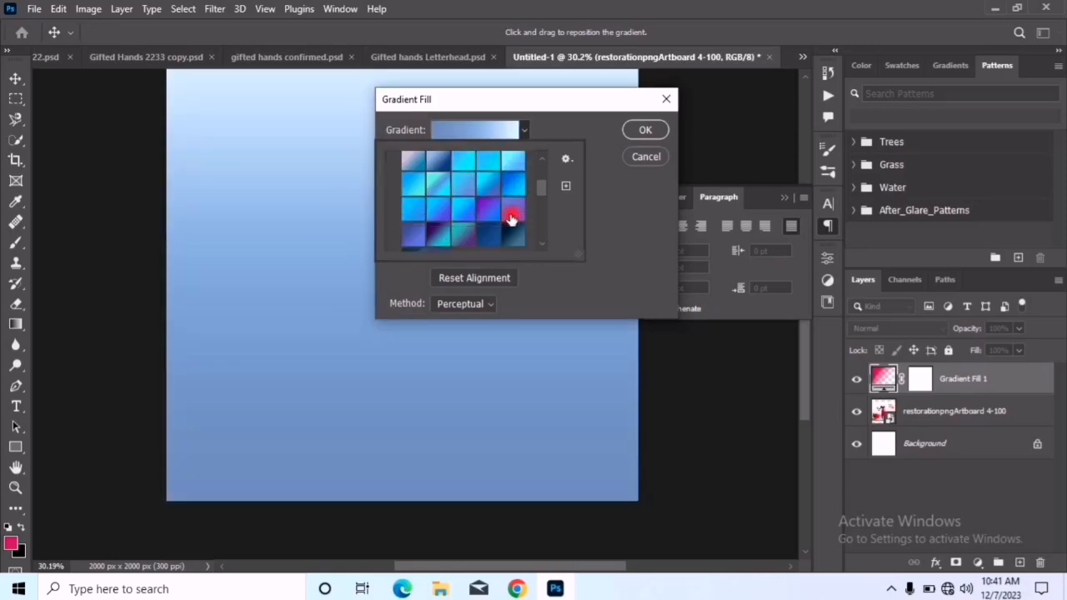
pyautogui.click(511, 223)
pyautogui.scroll(5, 483, 205)
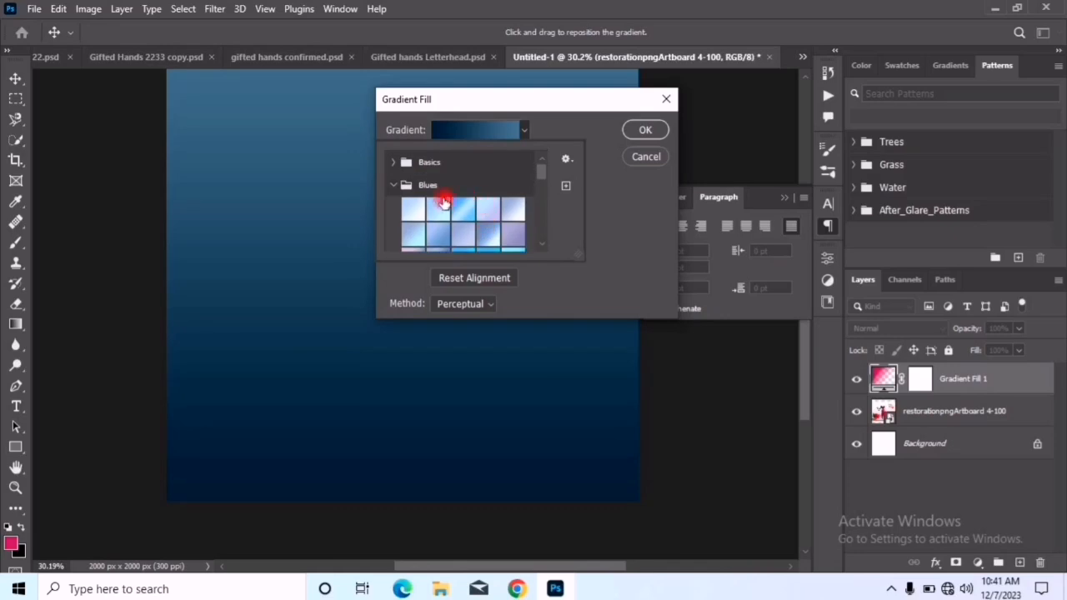
# Apply a pink gradient from the Reds presets to the fill layer, and undo adding the layer
pyautogui.click(395, 185)
pyautogui.scroll(-1, 412, 225)
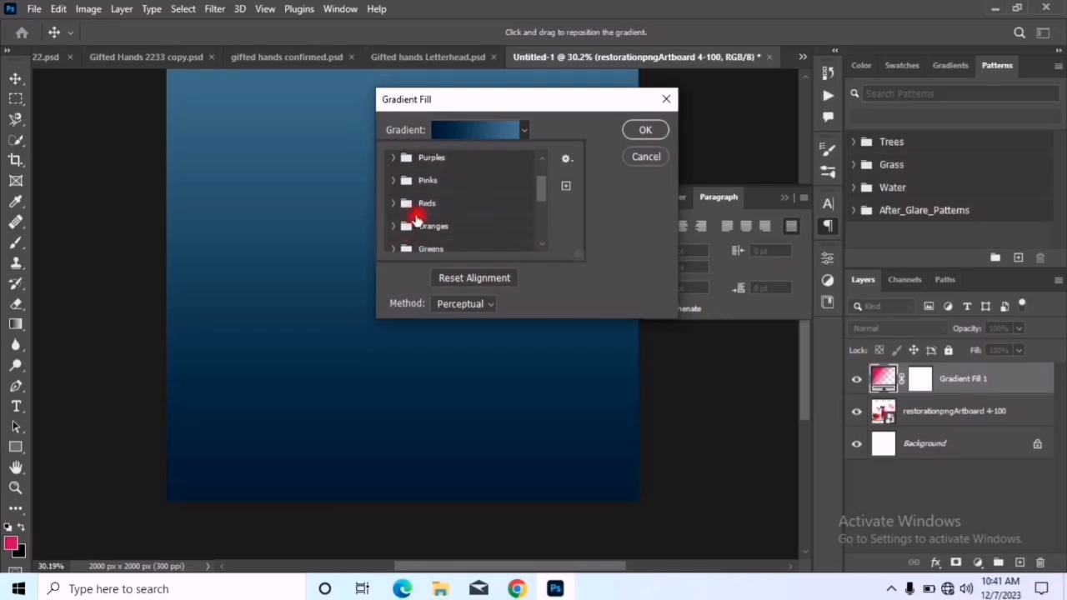
pyautogui.click(393, 203)
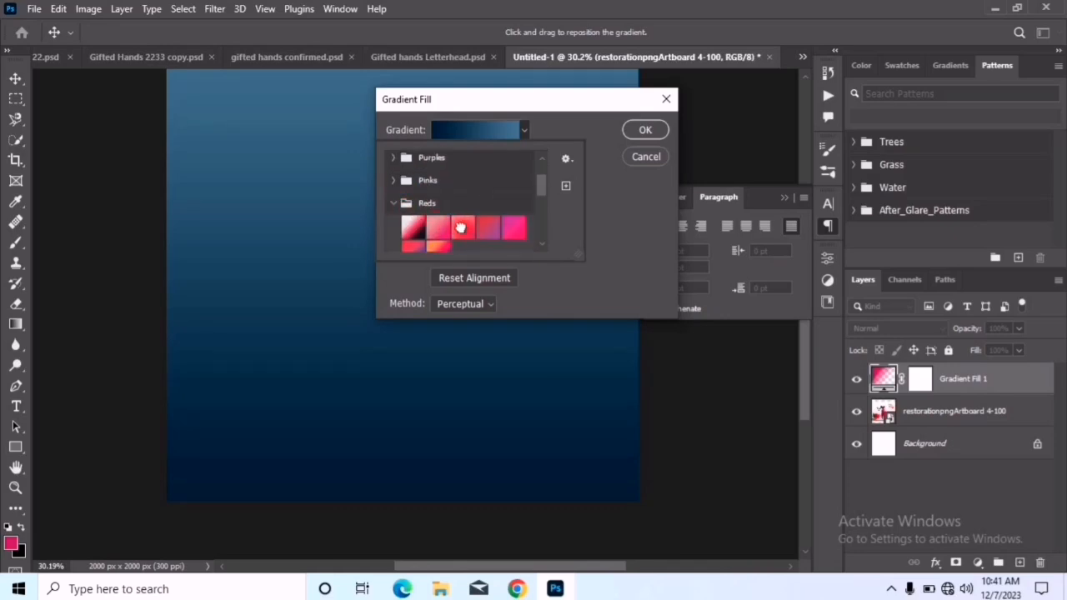
pyautogui.click(460, 228)
pyautogui.click(509, 229)
pyautogui.click(647, 130)
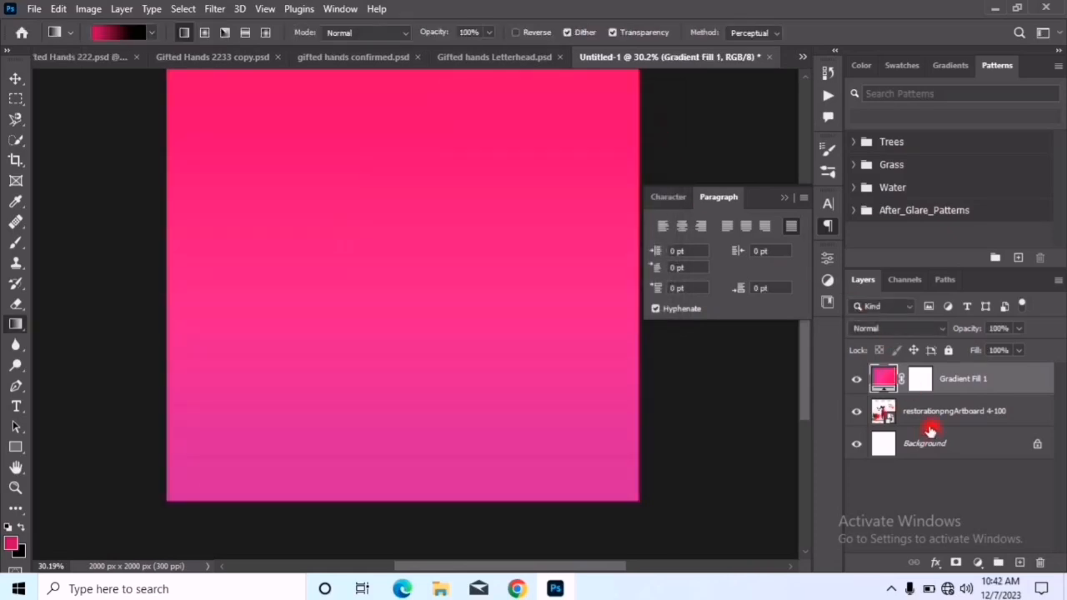
pyautogui.hotkey('ctrl', 'z')
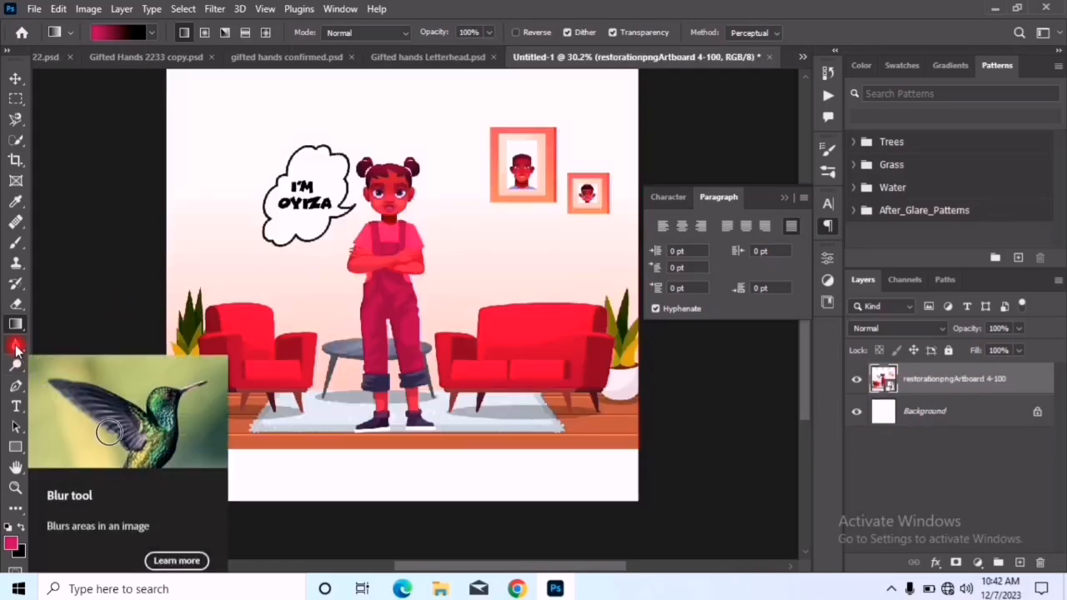
# Rasterize the restorationpngArtboard 4-100 layer for the Blur tool and set its brush size to 80 px
pyautogui.click(16, 348)
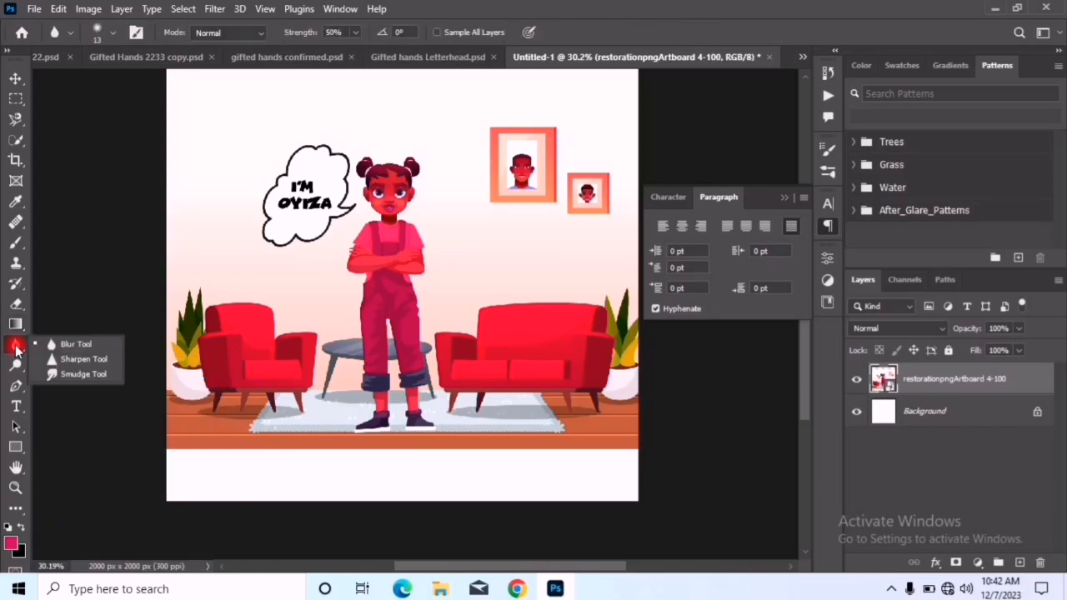
pyautogui.click(15, 350)
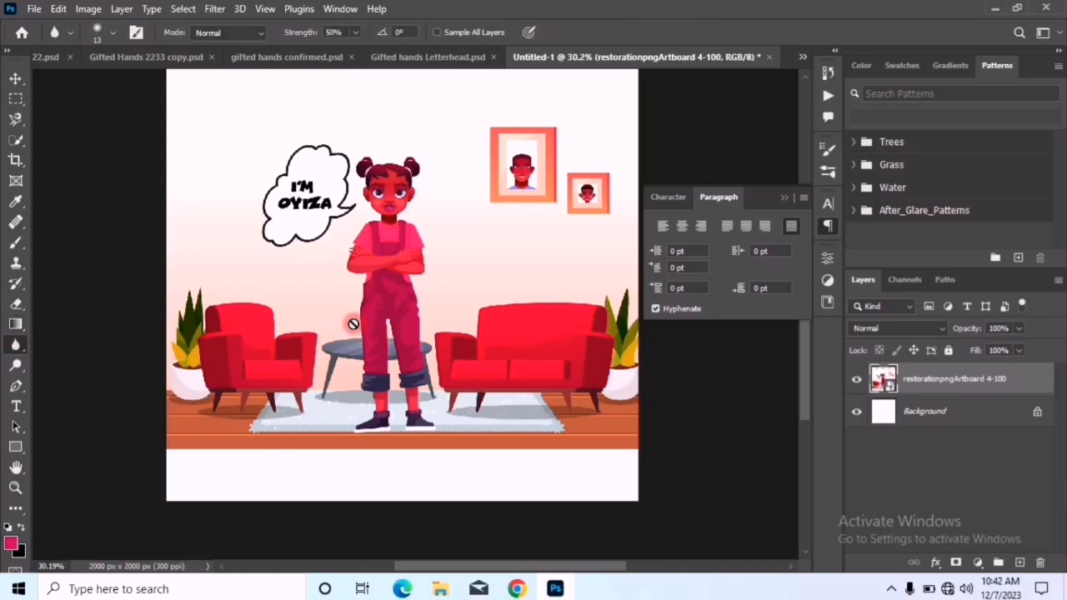
pyautogui.click(387, 234)
pyautogui.click(459, 228)
pyautogui.scroll(5, 350, 243)
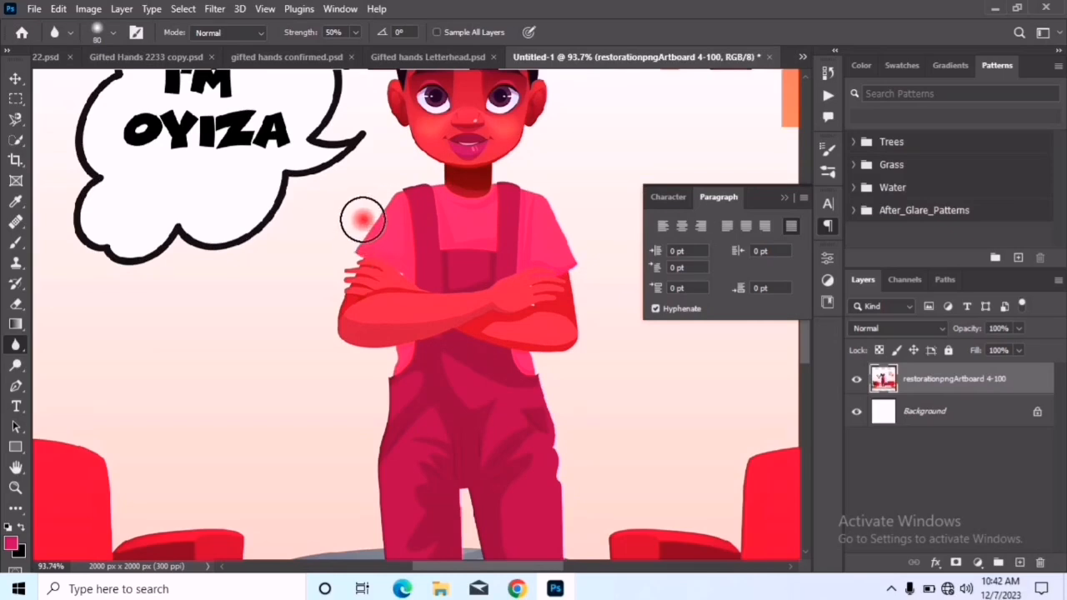
# Blur the girl's sleeve and the eye nearer the speech bubble with the 80 px Blur tool at 50% strength
pyautogui.scroll(4, 350, 210)
pyautogui.moveTo(413, 192)
pyautogui.mouseDown()
pyautogui.moveTo(385, 241)
pyautogui.moveTo(391, 261)
pyautogui.moveTo(376, 257)
pyautogui.moveTo(336, 350)
pyautogui.moveTo(369, 326)
pyautogui.moveTo(333, 369)
pyautogui.moveTo(407, 243)
pyautogui.moveTo(508, 138)
pyautogui.moveTo(436, 195)
pyautogui.moveTo(314, 419)
pyautogui.moveTo(325, 447)
pyautogui.moveTo(331, 405)
pyautogui.moveTo(388, 324)
pyautogui.moveTo(350, 339)
pyautogui.moveTo(322, 450)
pyautogui.moveTo(347, 362)
pyautogui.moveTo(425, 274)
pyautogui.mouseUp()
pyautogui.press('space')
pyautogui.moveTo(510, 200)
pyautogui.mouseDown()
pyautogui.moveTo(464, 355)
pyautogui.moveTo(386, 343)
pyautogui.moveTo(433, 245)
pyautogui.moveTo(412, 409)
pyautogui.moveTo(389, 438)
pyautogui.mouseUp()
pyautogui.moveTo(428, 138)
pyautogui.mouseDown()
pyautogui.moveTo(460, 162)
pyautogui.moveTo(411, 146)
pyautogui.moveTo(475, 200)
pyautogui.moveTo(447, 195)
pyautogui.moveTo(435, 154)
pyautogui.moveTo(476, 208)
pyautogui.moveTo(407, 148)
pyautogui.moveTo(463, 175)
pyautogui.moveTo(395, 129)
pyautogui.moveTo(464, 180)
pyautogui.moveTo(396, 126)
pyautogui.moveTo(481, 233)
pyautogui.moveTo(409, 142)
pyautogui.moveTo(436, 186)
pyautogui.mouseUp()
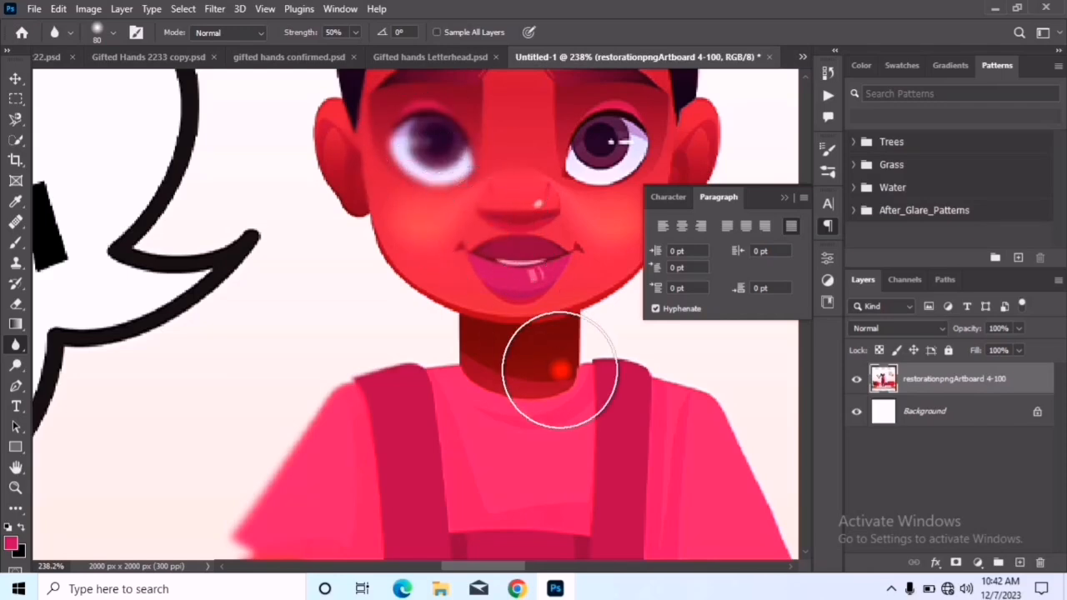
pyautogui.scroll(-5, 440, 326)
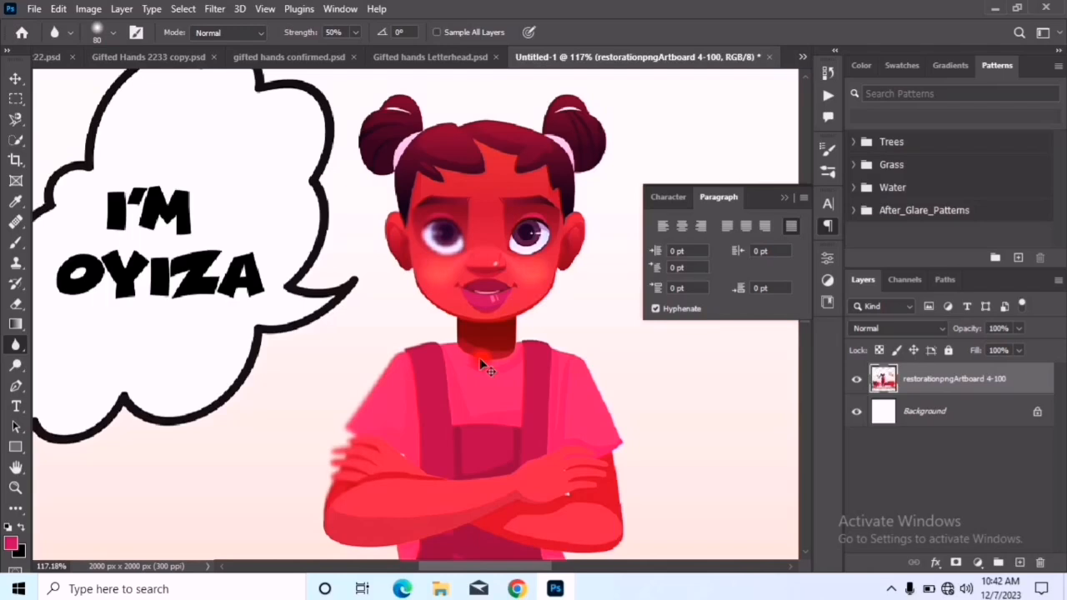
# Undo the blur strokes and rasterizing, and delete the Gradient Fill 1 layer
pyautogui.hotkey('ctrl', 'z')
pyautogui.hotkey('ctrl', 'z')
pyautogui.hotkey('ctrl', 'z')
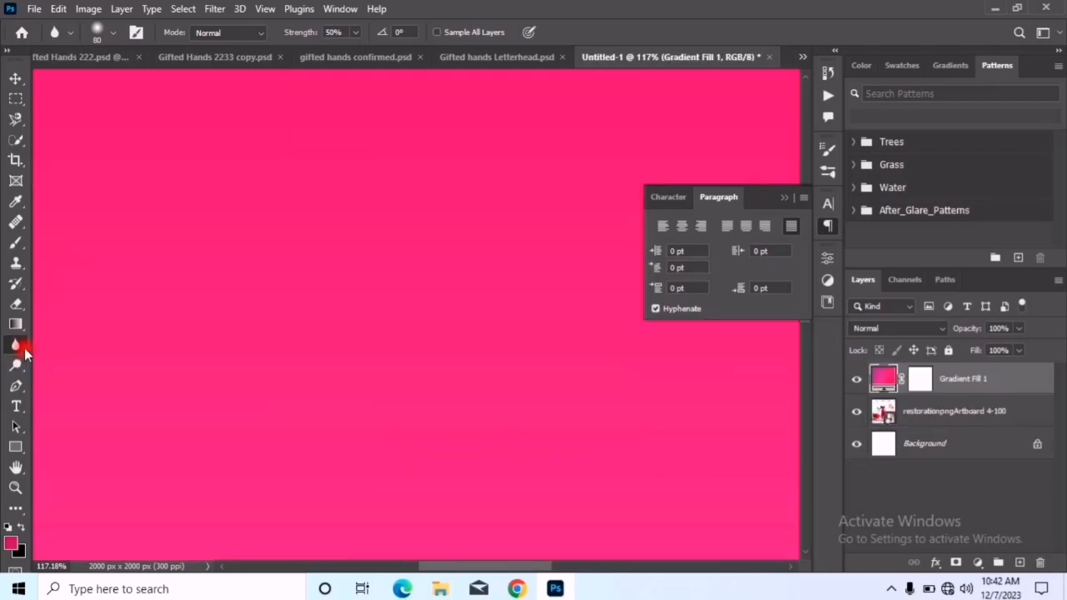
pyautogui.press('Delete')
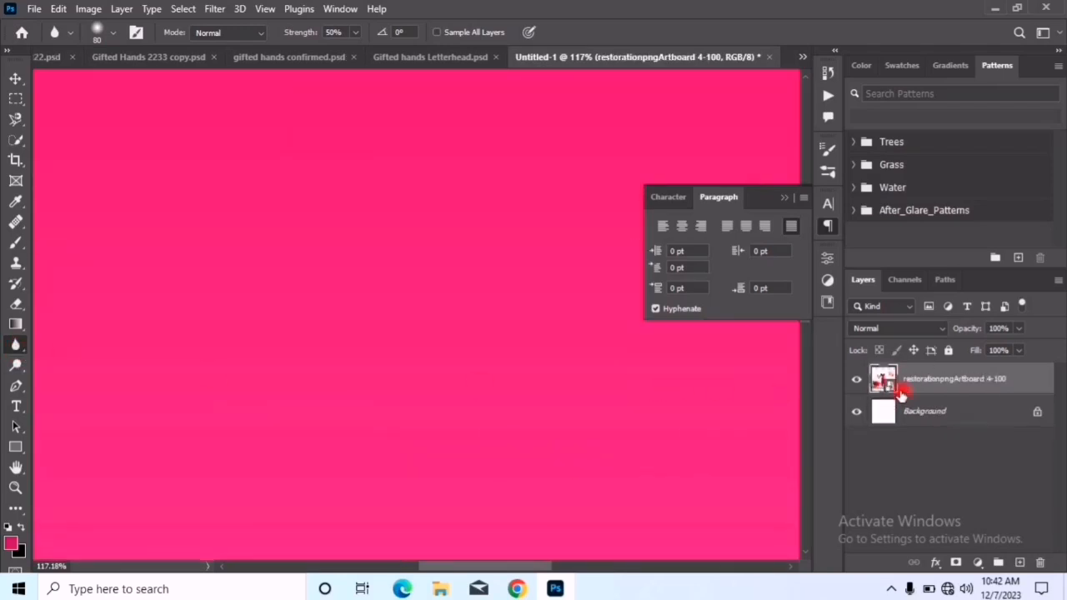
# Rasterize the restorationpngArtboard 4-100 layer and sharpen the girl's cheek with the Sharpen tool at 50% strength
pyautogui.rightClick(16, 345)
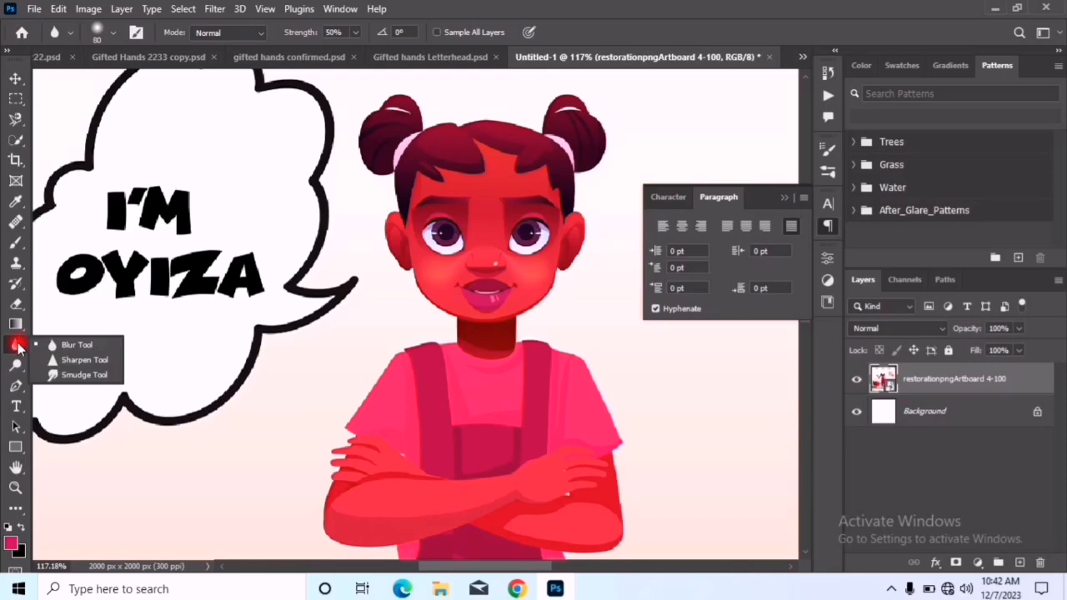
pyautogui.click(107, 359)
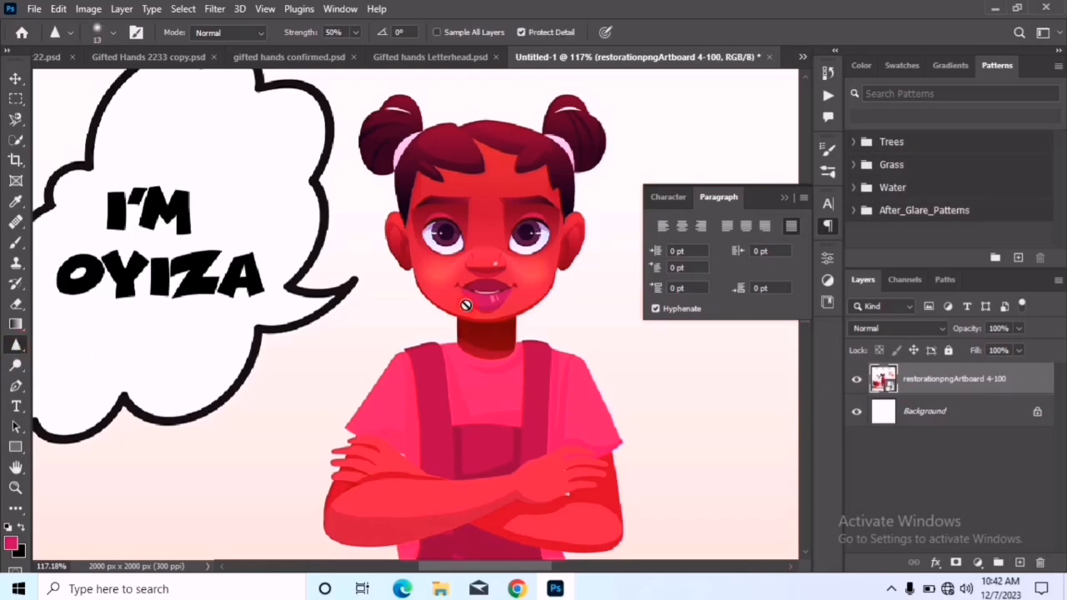
pyautogui.click(444, 273)
pyautogui.click(470, 230)
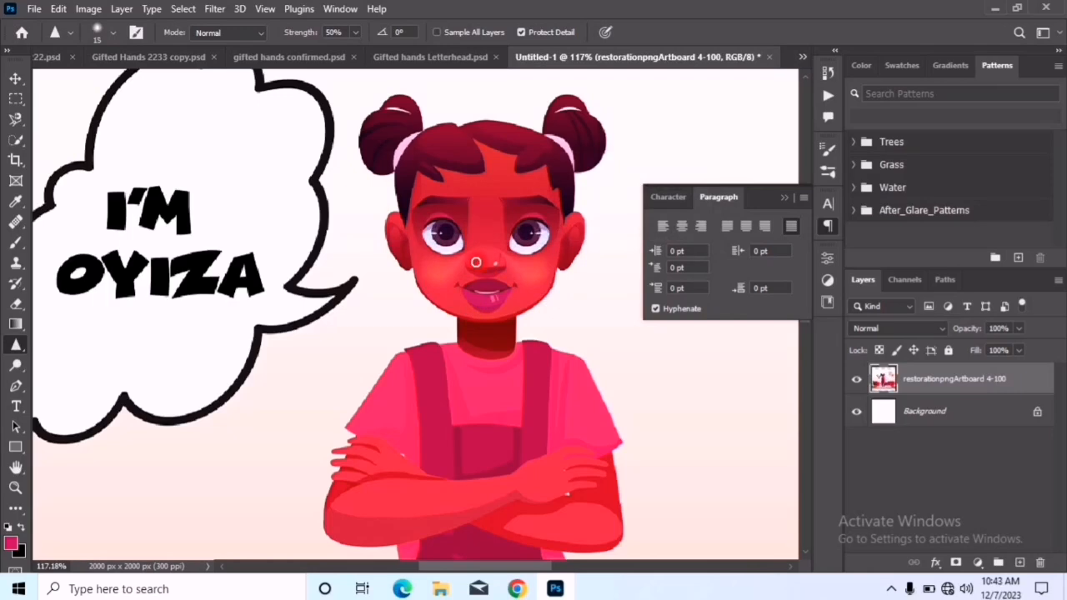
pyautogui.moveTo(477, 260)
pyautogui.mouseDown()
pyautogui.moveTo(413, 255)
pyautogui.moveTo(477, 318)
pyautogui.moveTo(430, 271)
pyautogui.moveTo(478, 308)
pyautogui.moveTo(443, 301)
pyautogui.moveTo(477, 306)
pyautogui.moveTo(502, 326)
pyautogui.moveTo(436, 278)
pyautogui.mouseUp()
pyautogui.scroll(5, 436, 283)
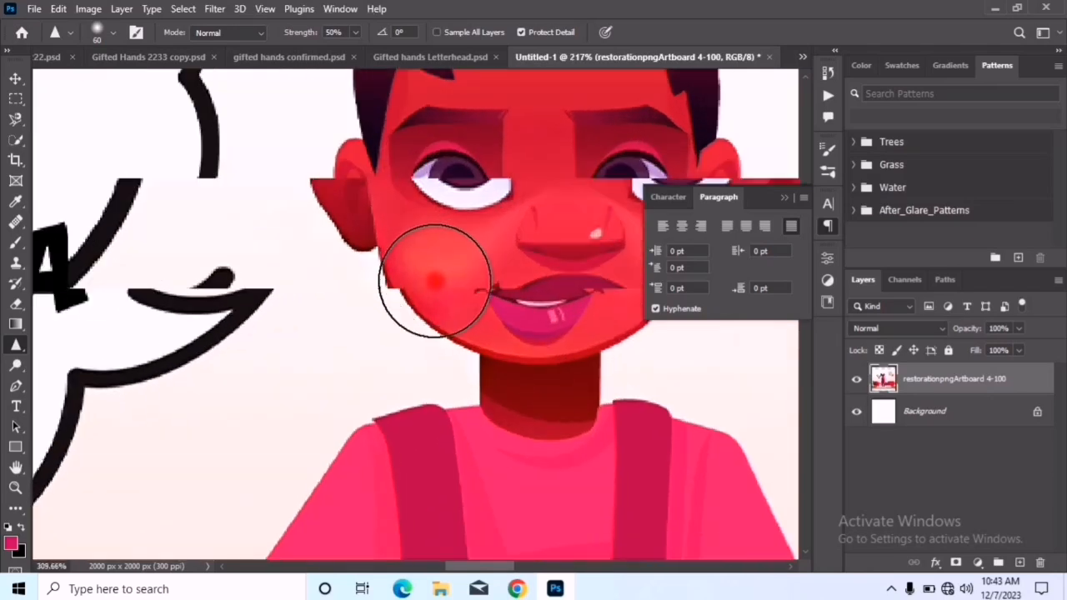
# Try smudging the girl's lips with the 13 px Smudge tool at 50% strength, and undo the strokes
pyautogui.rightClick(18, 350)
pyautogui.click(71, 374)
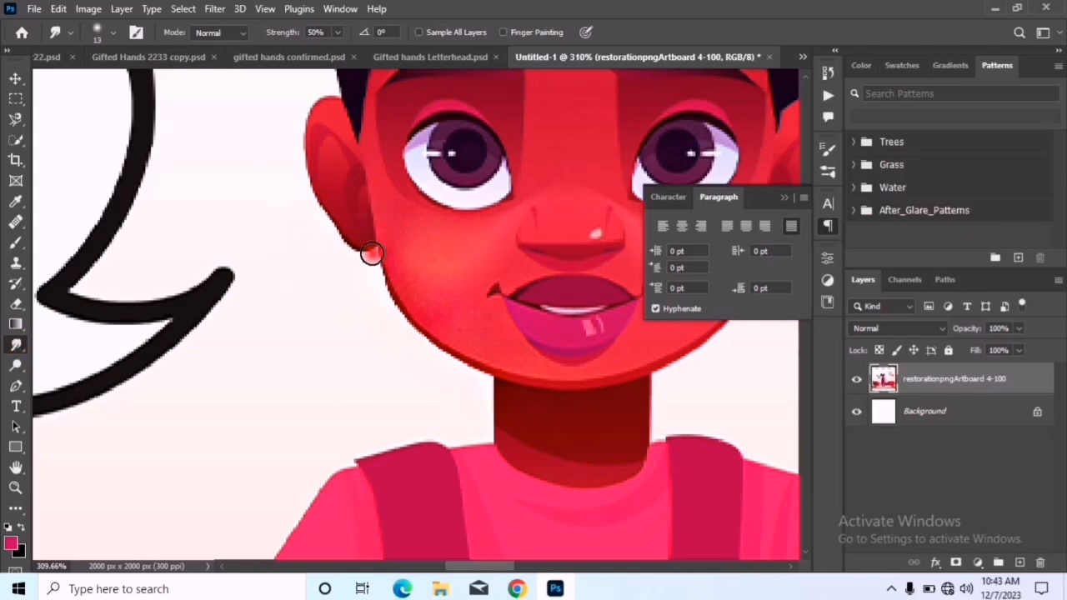
pyautogui.moveTo(500, 276); pyautogui.dragTo(503, 295)
pyautogui.moveTo(575, 319)
pyautogui.mouseDown()
pyautogui.moveTo(514, 310)
pyautogui.moveTo(627, 317)
pyautogui.moveTo(628, 350)
pyautogui.moveTo(496, 341)
pyautogui.mouseUp()
pyautogui.moveTo(483, 285); pyautogui.dragTo(611, 289)
pyautogui.hotkey('ctrl', 'z')
pyautogui.hotkey('ctrl', 'z')
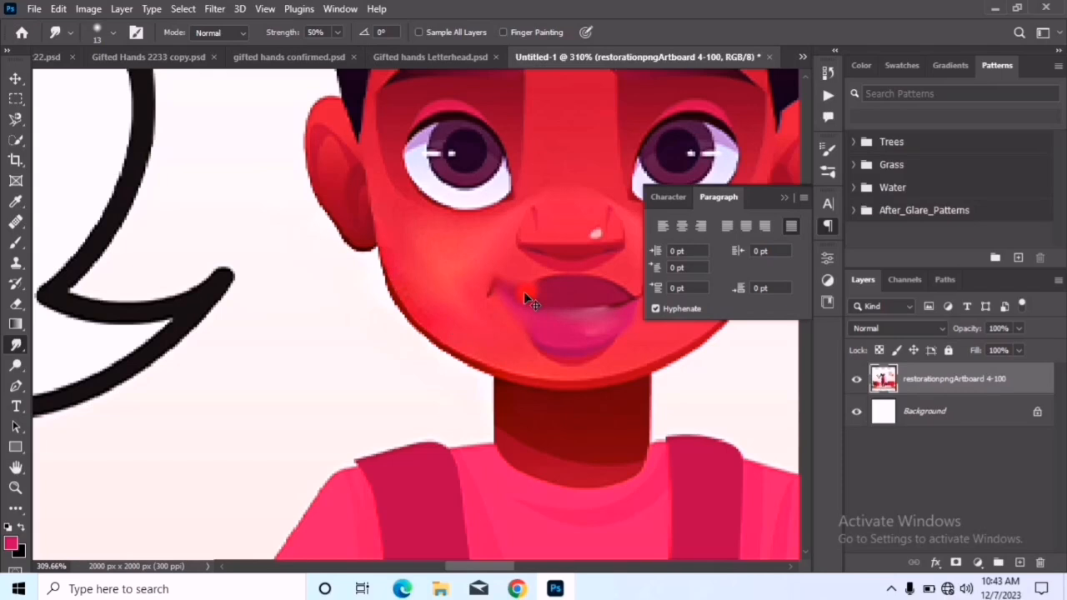
pyautogui.hotkey('ctrl', 'z')
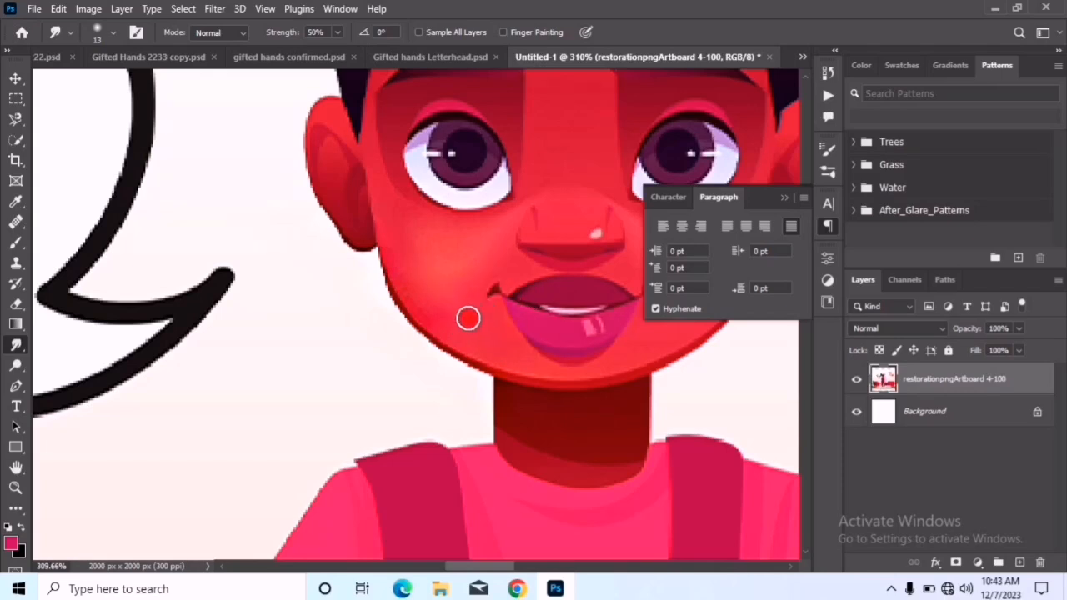
# Lighten the girl's cheek and lips with the 65 px Dodge tool, using the Midtones range and 50% exposure
pyautogui.click(13, 366)
pyautogui.click(79, 365)
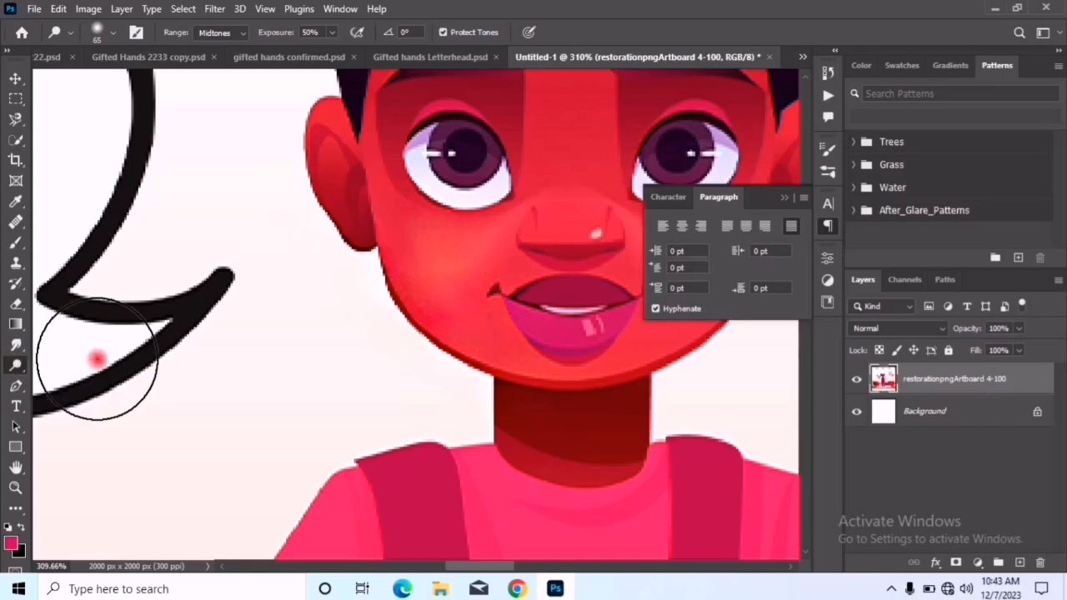
pyautogui.moveTo(506, 346)
pyautogui.mouseDown()
pyautogui.moveTo(633, 356)
pyautogui.moveTo(458, 281)
pyautogui.moveTo(554, 334)
pyautogui.moveTo(543, 248)
pyautogui.moveTo(614, 341)
pyautogui.moveTo(520, 303)
pyautogui.moveTo(541, 303)
pyautogui.moveTo(610, 354)
pyautogui.moveTo(465, 297)
pyautogui.moveTo(591, 326)
pyautogui.moveTo(491, 149)
pyautogui.moveTo(615, 261)
pyautogui.moveTo(397, 167)
pyautogui.moveTo(569, 290)
pyautogui.moveTo(421, 166)
pyautogui.moveTo(471, 199)
pyautogui.moveTo(377, 226)
pyautogui.moveTo(457, 294)
pyautogui.moveTo(426, 237)
pyautogui.moveTo(537, 330)
pyautogui.moveTo(494, 321)
pyautogui.moveTo(585, 349)
pyautogui.moveTo(461, 310)
pyautogui.moveTo(581, 353)
pyautogui.moveTo(578, 333)
pyautogui.moveTo(360, 292)
pyautogui.moveTo(365, 280)
pyautogui.moveTo(602, 250)
pyautogui.moveTo(614, 306)
pyautogui.moveTo(575, 324)
pyautogui.moveTo(594, 321)
pyautogui.moveTo(503, 310)
pyautogui.moveTo(557, 319)
pyautogui.moveTo(607, 289)
pyautogui.moveTo(639, 343)
pyautogui.moveTo(625, 324)
pyautogui.moveTo(583, 337)
pyautogui.moveTo(613, 314)
pyautogui.moveTo(556, 325)
pyautogui.mouseUp()
pyautogui.scroll(-5, 571, 322)
# Undo the Dodge strokes on the girl's face one after another
pyautogui.hotkey('ctrl', 'z')
pyautogui.hotkey('ctrl', 'z')
pyautogui.hotkey('ctrl', 'z')
pyautogui.hotkey('ctrl', 'z')
pyautogui.hotkey('ctrl', 'z')
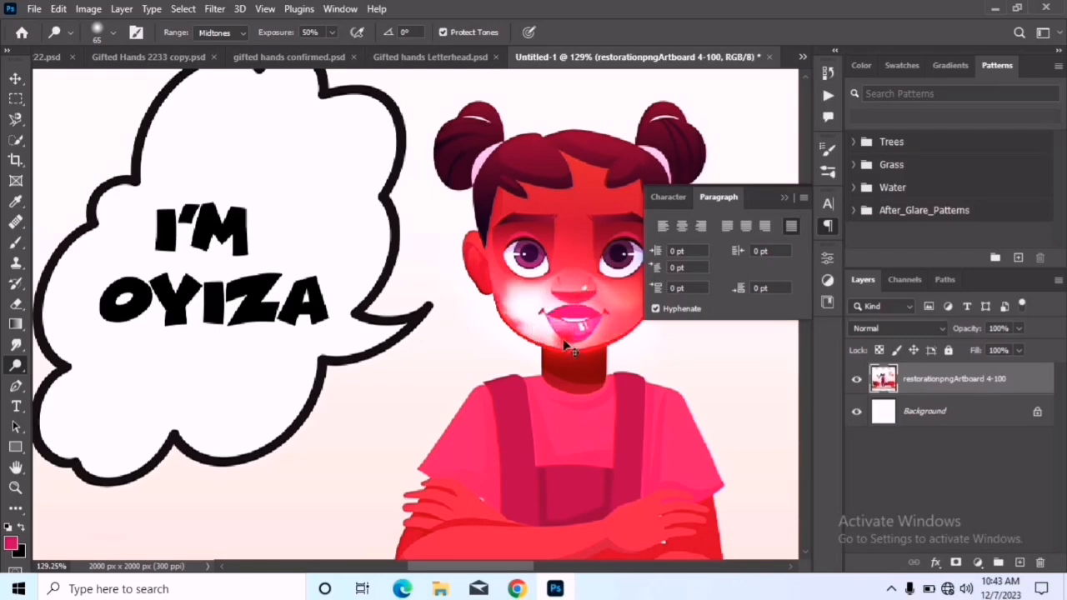
pyautogui.hotkey('ctrl', 'z')
pyautogui.hotkey('ctrl', 'z')
pyautogui.hotkey('ctrl', 'z')
pyautogui.hotkey('ctrl', 'z')
pyautogui.hotkey('ctrl', 'z')
pyautogui.hotkey('ctrl', 'z')
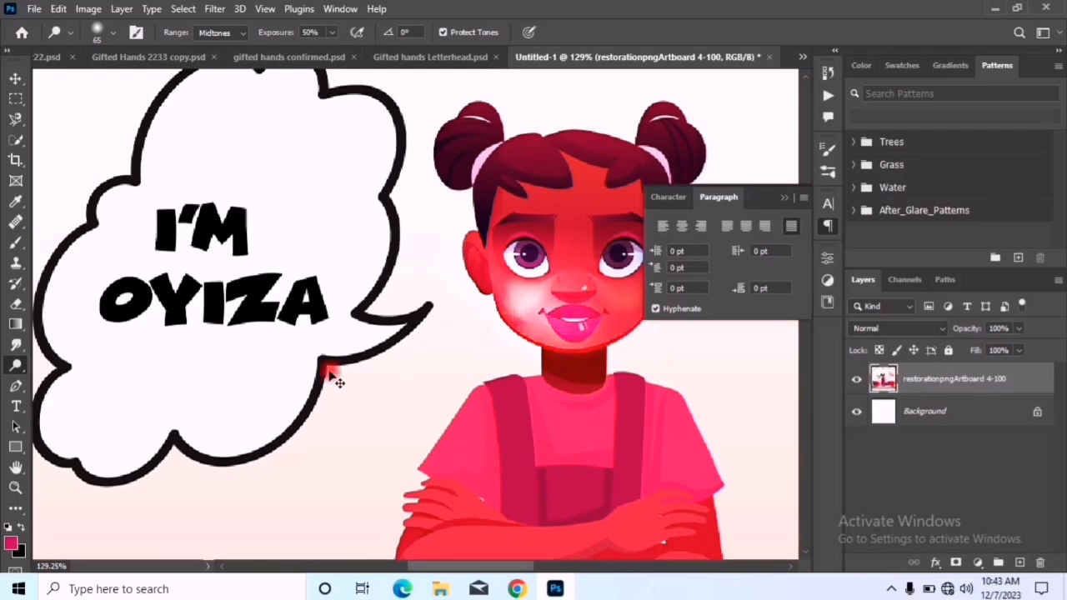
pyautogui.hotkey('ctrl', 'z')
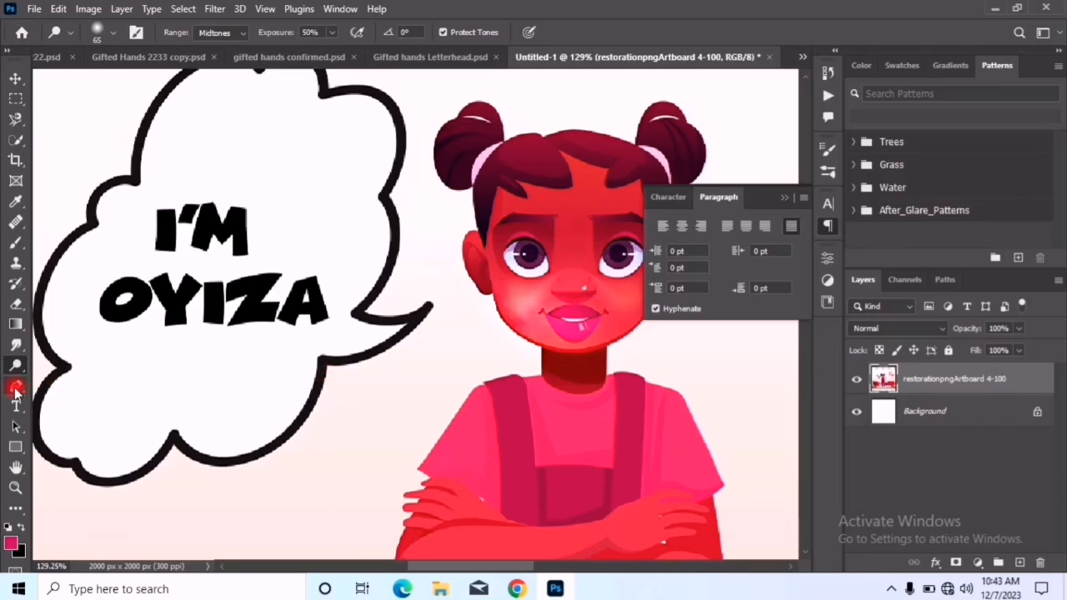
# Choose the Pen Tool for drawing a path on the artwork
pyautogui.scroll(-4, 15, 389)
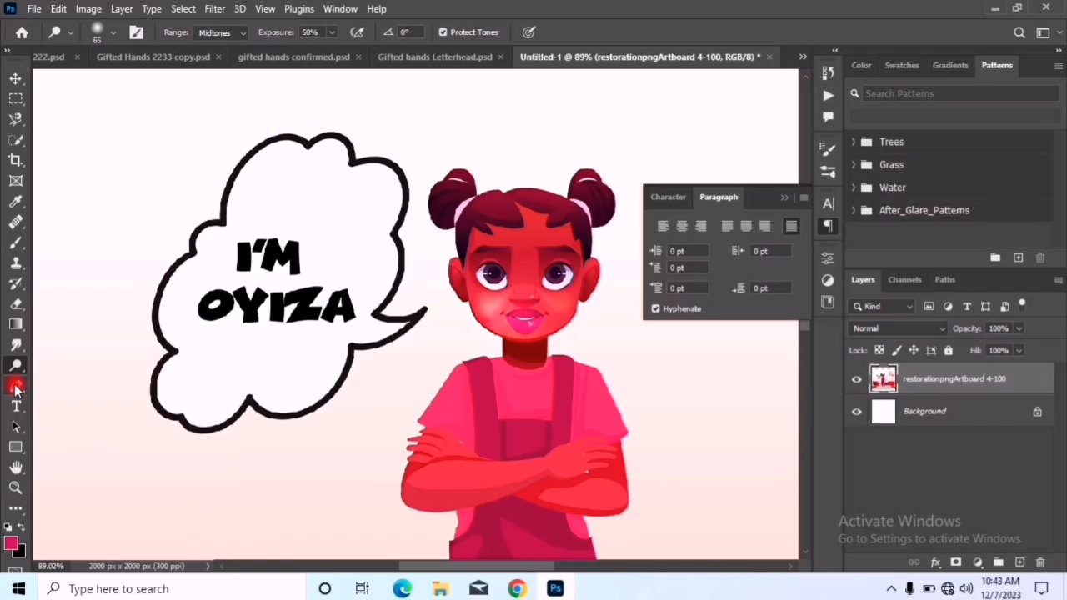
pyautogui.click(15, 388)
pyautogui.moveTo(15, 388); pyautogui.dragTo(94, 389)
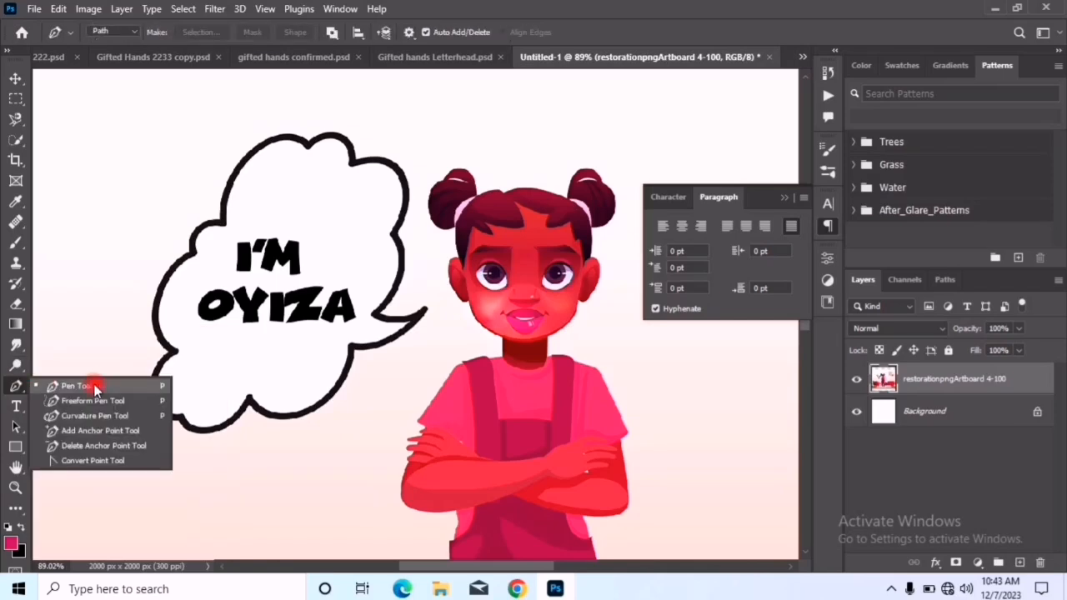
pyautogui.click(94, 389)
pyautogui.scroll(-5, 200, 362)
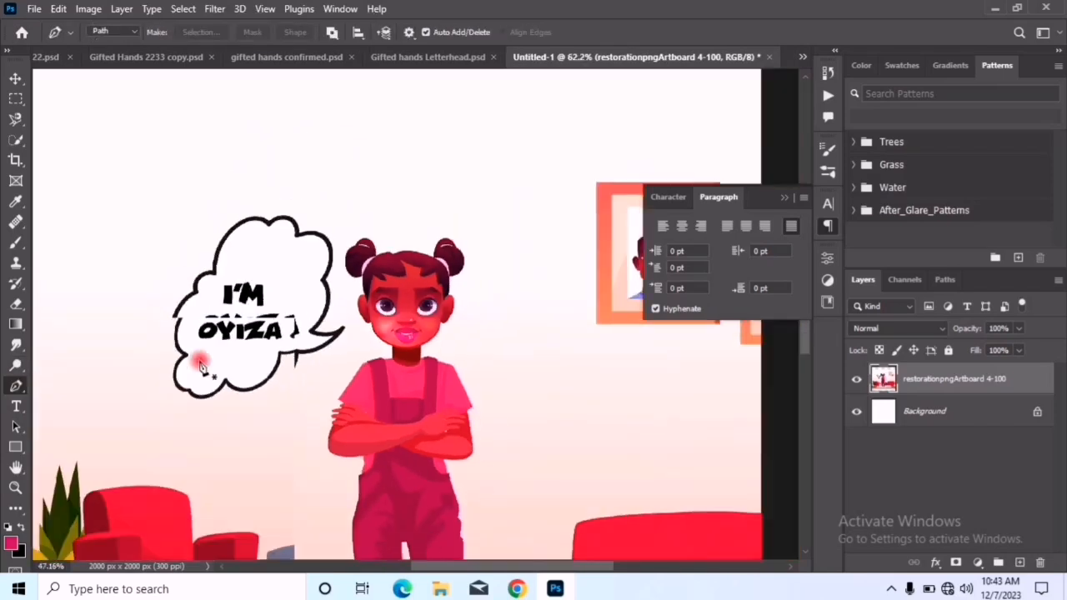
# Try drawing a curved path above the speech bubble with the Pen Tool, and undo its anchor points
pyautogui.click(183, 185)
pyautogui.moveTo(314, 164); pyautogui.dragTo(419, 226)
pyautogui.hotkey('ctrl', 'z')
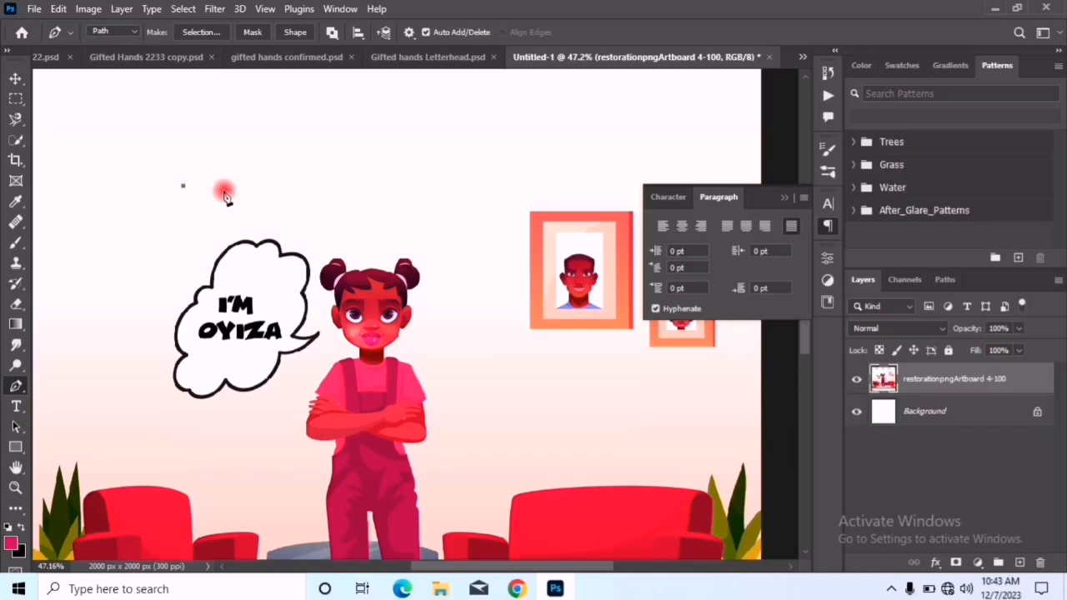
pyautogui.hotkey('ctrl', 'z')
# Try drawing a curved path segment above the girl and speech bubble and extending it with further anchor points, then undo those points
pyautogui.click(214, 179)
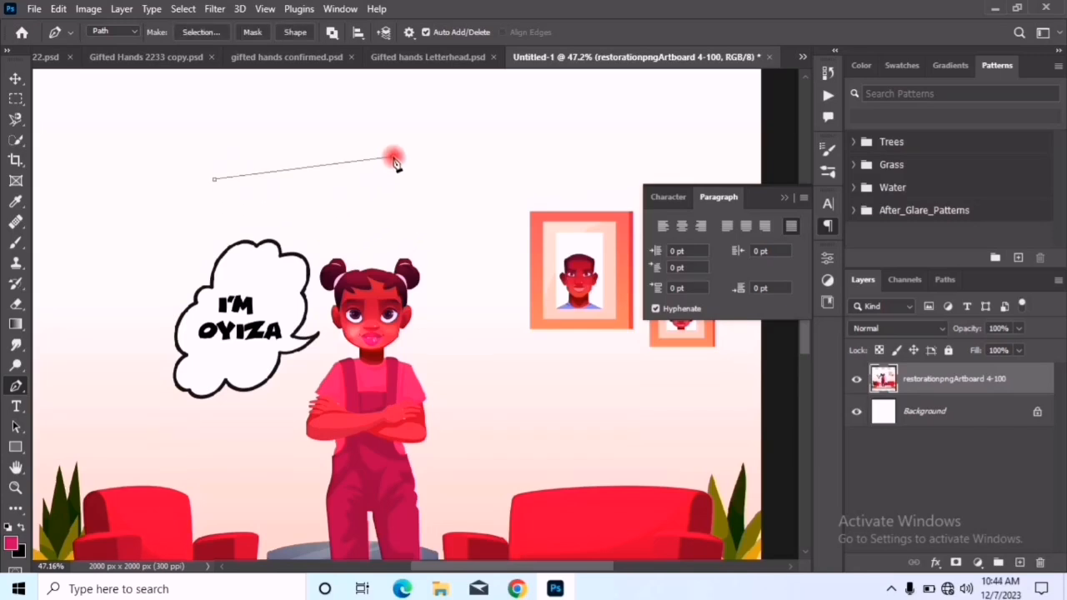
pyautogui.moveTo(393, 157)
pyautogui.mouseDown()
pyautogui.moveTo(442, 257)
pyautogui.moveTo(518, 264)
pyautogui.moveTo(474, 186)
pyautogui.moveTo(353, 98)
pyautogui.moveTo(241, 89)
pyautogui.moveTo(294, 75)
pyautogui.moveTo(334, 105)
pyautogui.moveTo(387, 75)
pyautogui.mouseUp()
pyautogui.click(394, 163)
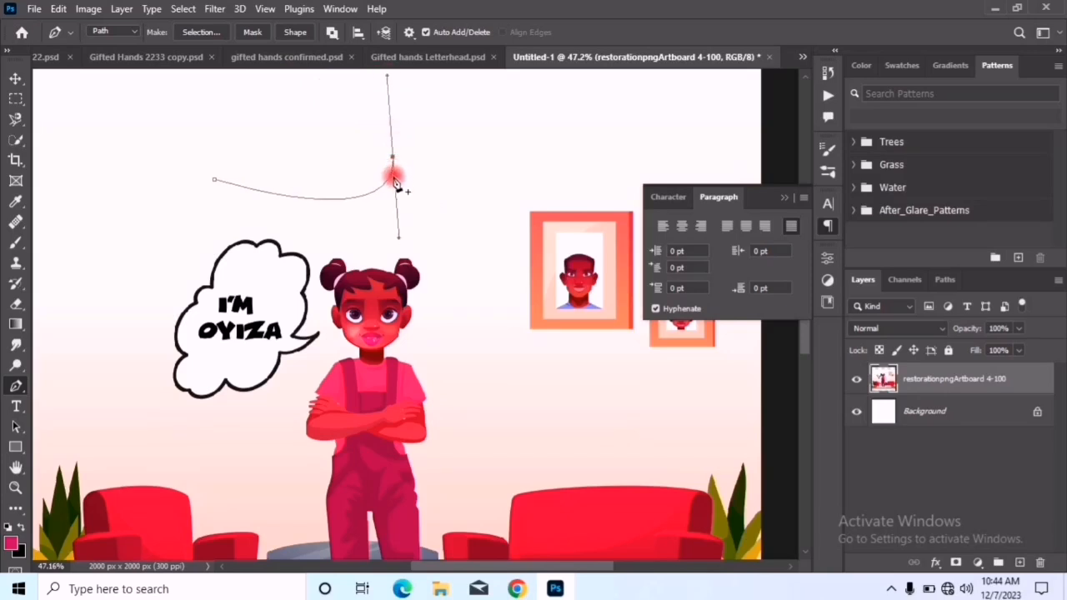
pyautogui.moveTo(418, 128); pyautogui.dragTo(422, 218)
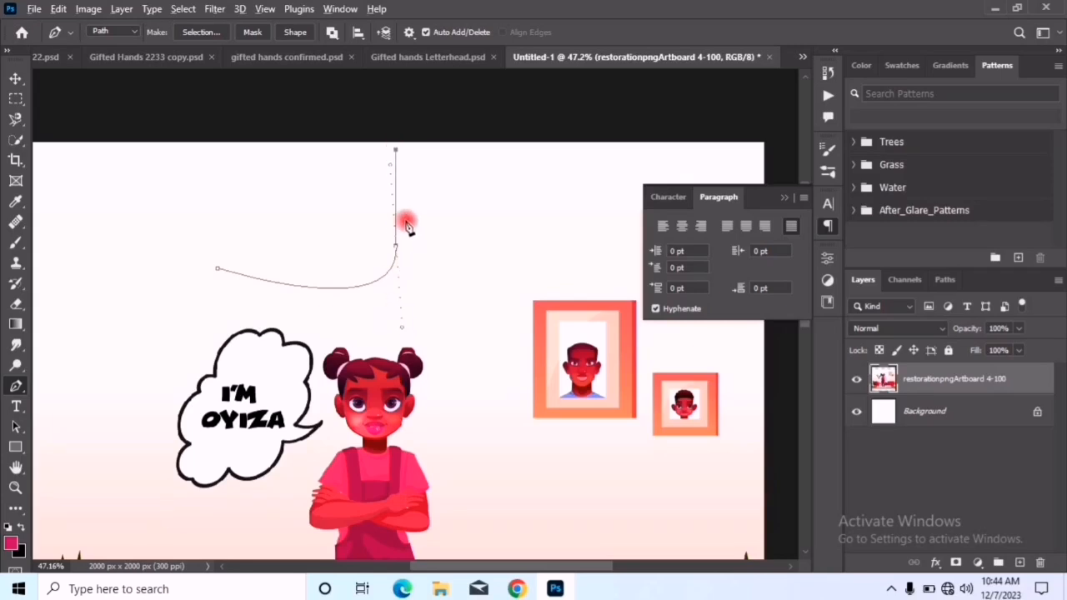
pyautogui.scroll(2, 406, 223)
pyautogui.scroll(-3, 406, 221)
pyautogui.hotkey('ctrl', 'z')
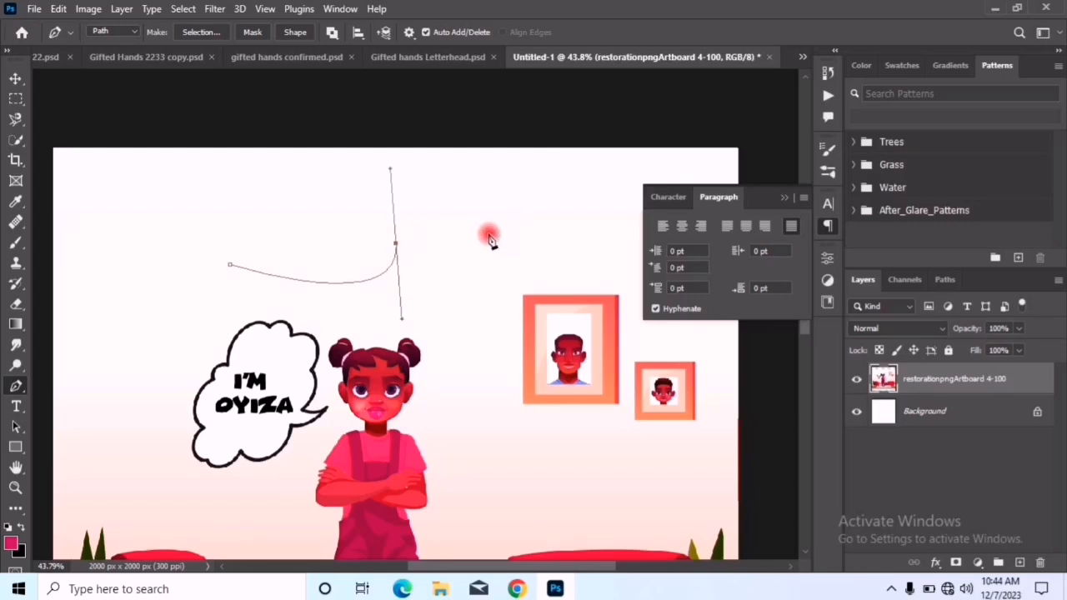
pyautogui.moveTo(527, 202); pyautogui.dragTo(563, 249)
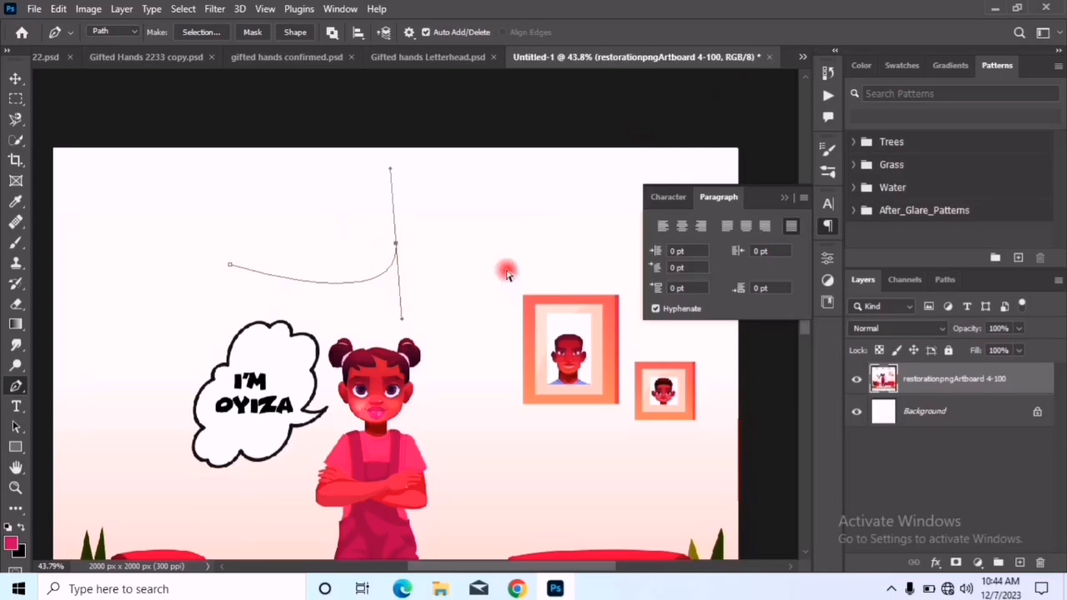
pyautogui.hotkey('ctrl', 'z')
# Draw a closed, wavy path with the Pen Tool, running from above the speech bubble around the large picture frame and back
pyautogui.moveTo(409, 229); pyautogui.dragTo(464, 297)
pyautogui.moveTo(533, 245); pyautogui.dragTo(511, 177)
pyautogui.moveTo(604, 252); pyautogui.dragTo(628, 348)
pyautogui.moveTo(531, 391); pyautogui.dragTo(430, 366)
pyautogui.moveTo(359, 305); pyautogui.dragTo(346, 254)
pyautogui.moveTo(283, 287); pyautogui.dragTo(249, 267)
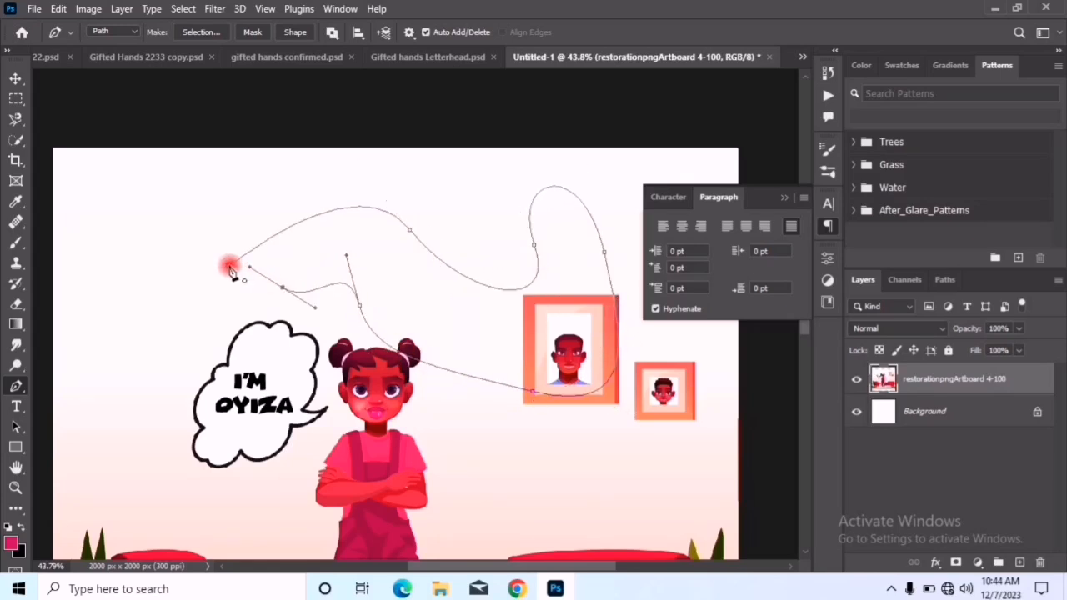
pyautogui.click(232, 271)
# Switch the Pen Tool to Shape mode and draw a closed wavy pink shape about 1296 by 342 px above the girl
pyautogui.click(123, 34)
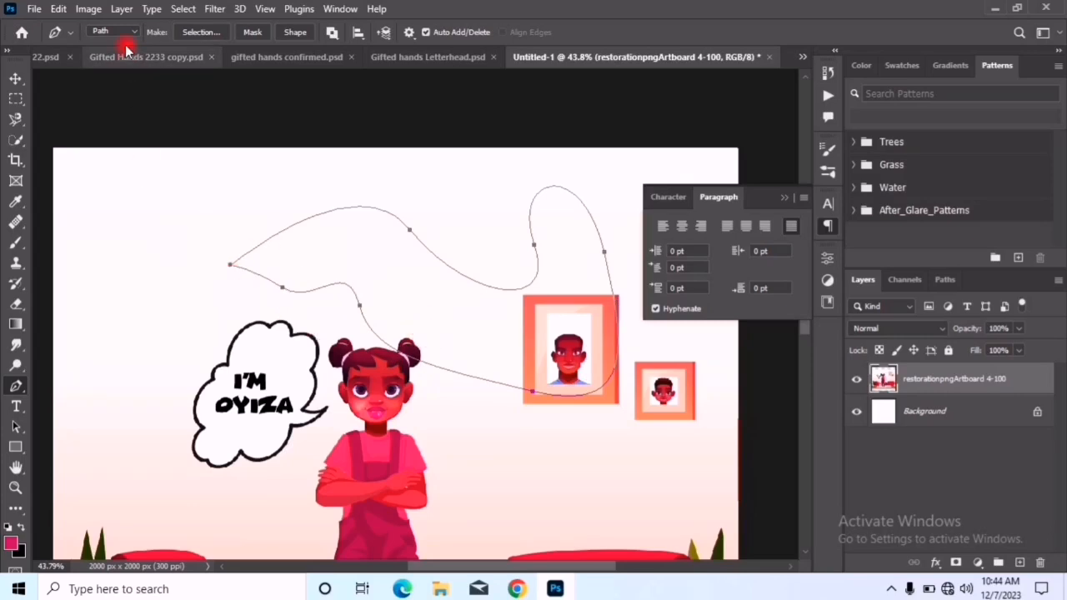
pyautogui.click(111, 44)
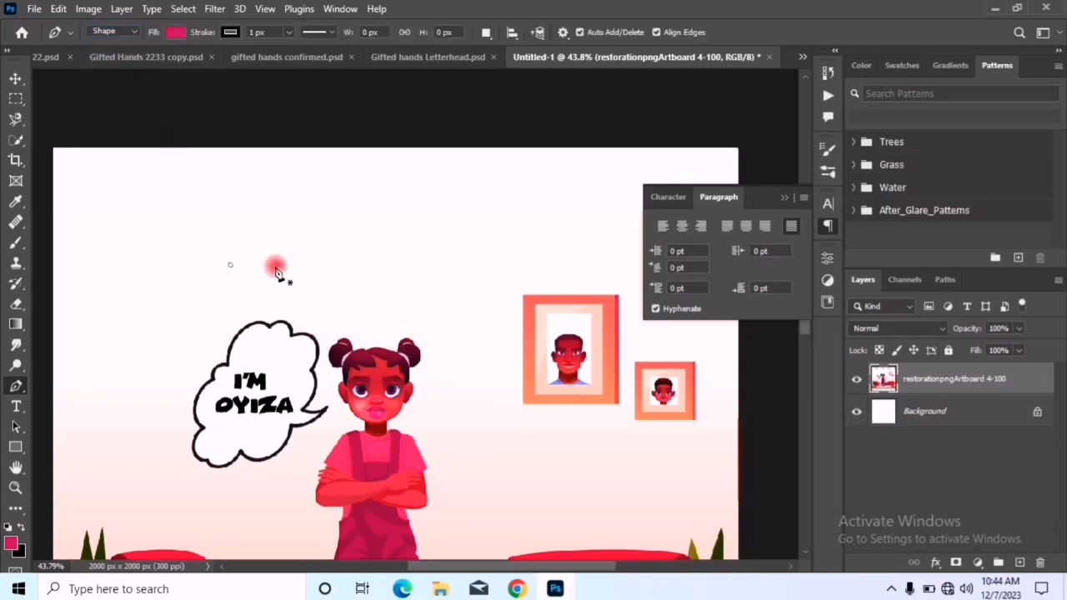
pyautogui.click(259, 257)
pyautogui.moveTo(473, 226); pyautogui.dragTo(523, 295)
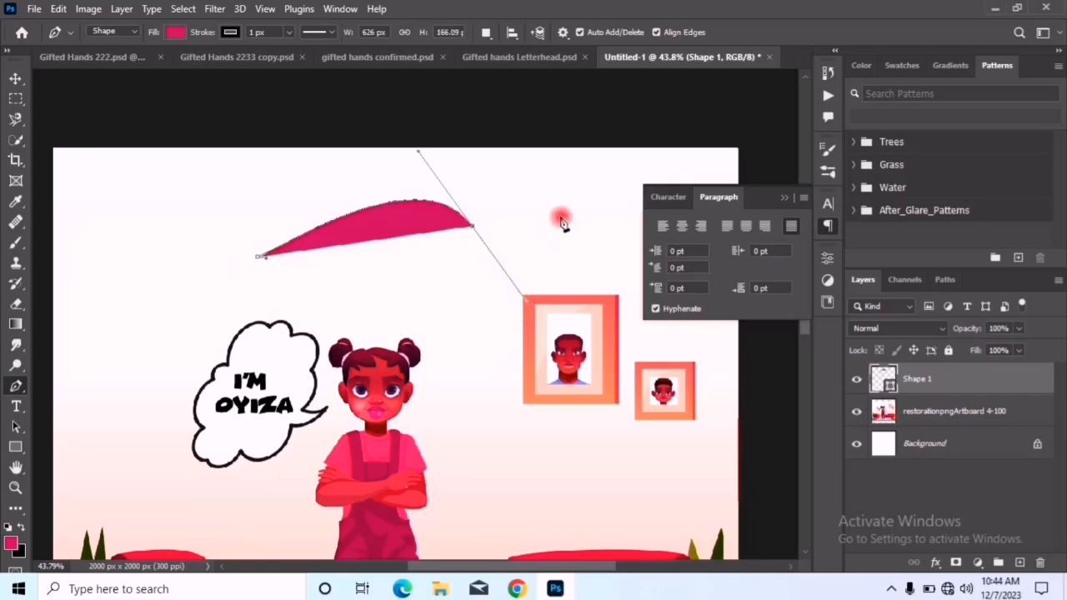
pyautogui.moveTo(605, 176); pyautogui.dragTo(607, 180)
pyautogui.moveTo(596, 260); pyautogui.dragTo(489, 316)
pyautogui.moveTo(423, 304); pyautogui.dragTo(368, 279)
pyautogui.moveTo(293, 275); pyautogui.dragTo(213, 306)
pyautogui.moveTo(210, 263); pyautogui.dragTo(237, 210)
pyautogui.click(258, 265)
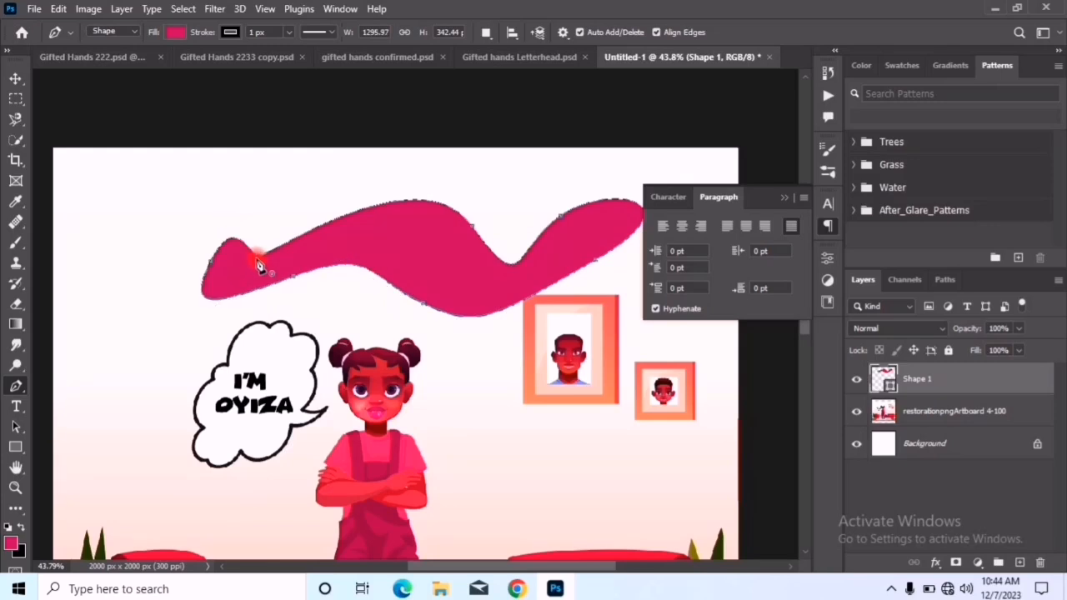
# Reshape the pink shape with the Curvature Pen Tool, pulling its lower edge over the speech bubble and girl's hair and lowering its upper edge
pyautogui.click(15, 391)
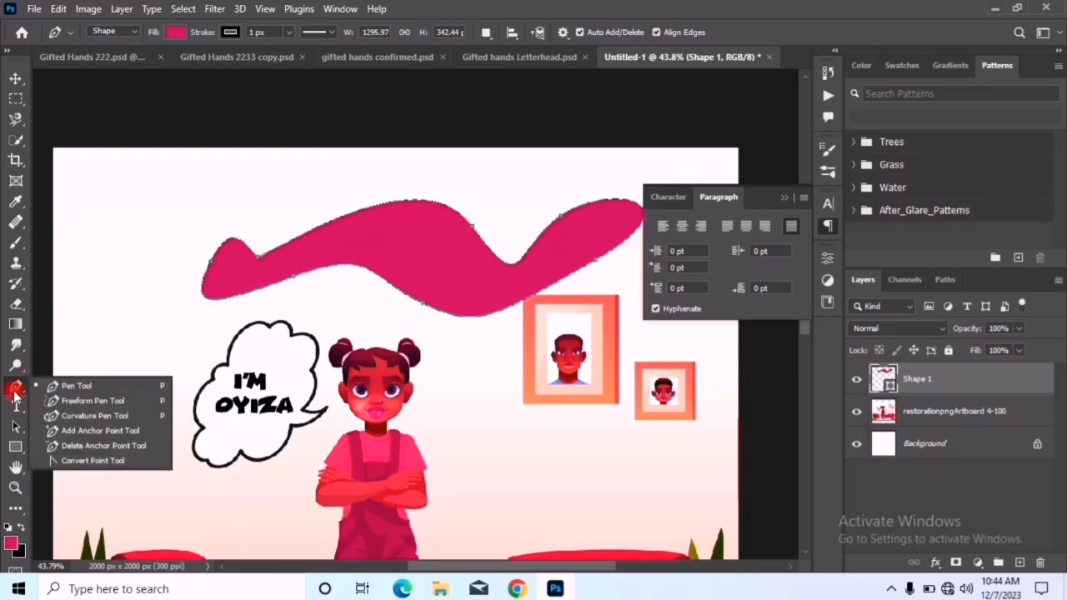
pyautogui.click(100, 414)
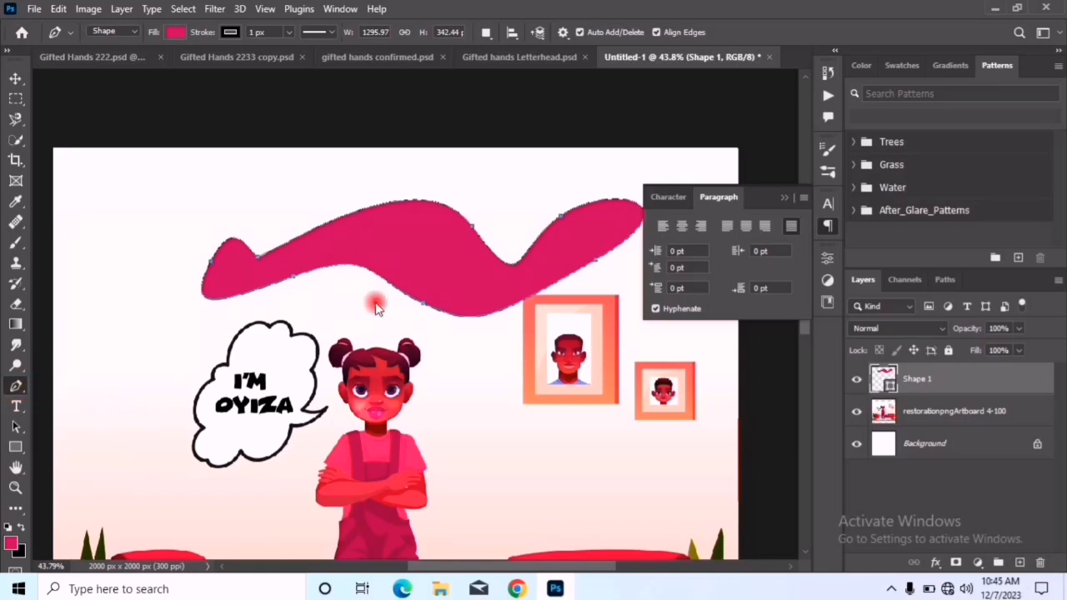
pyautogui.moveTo(364, 268); pyautogui.dragTo(348, 334)
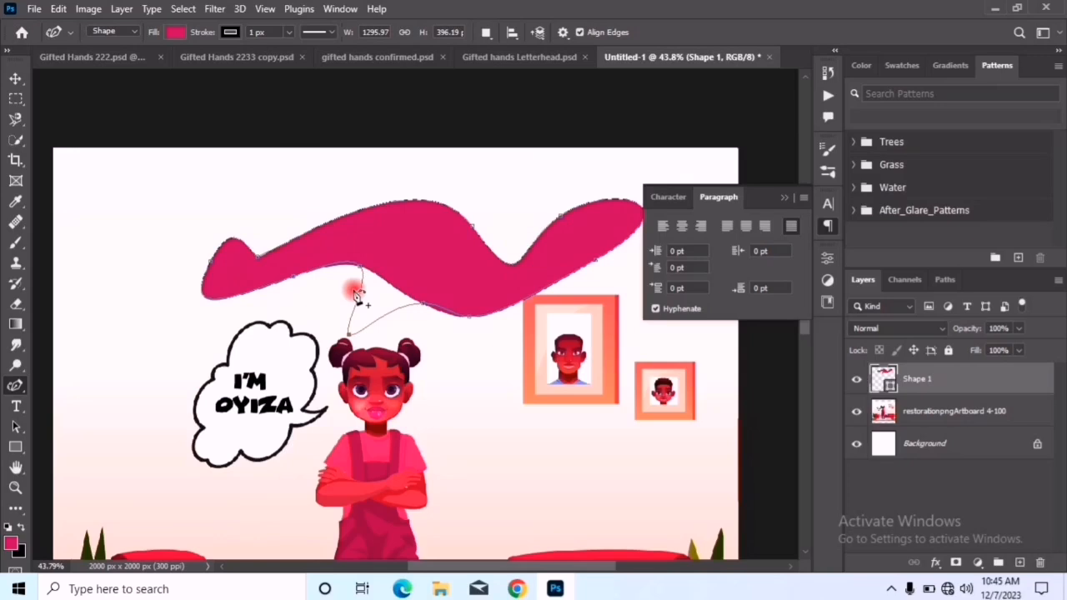
pyautogui.moveTo(294, 278); pyautogui.dragTo(249, 343)
pyautogui.moveTo(361, 268); pyautogui.dragTo(313, 377)
pyautogui.moveTo(473, 230); pyautogui.dragTo(417, 305)
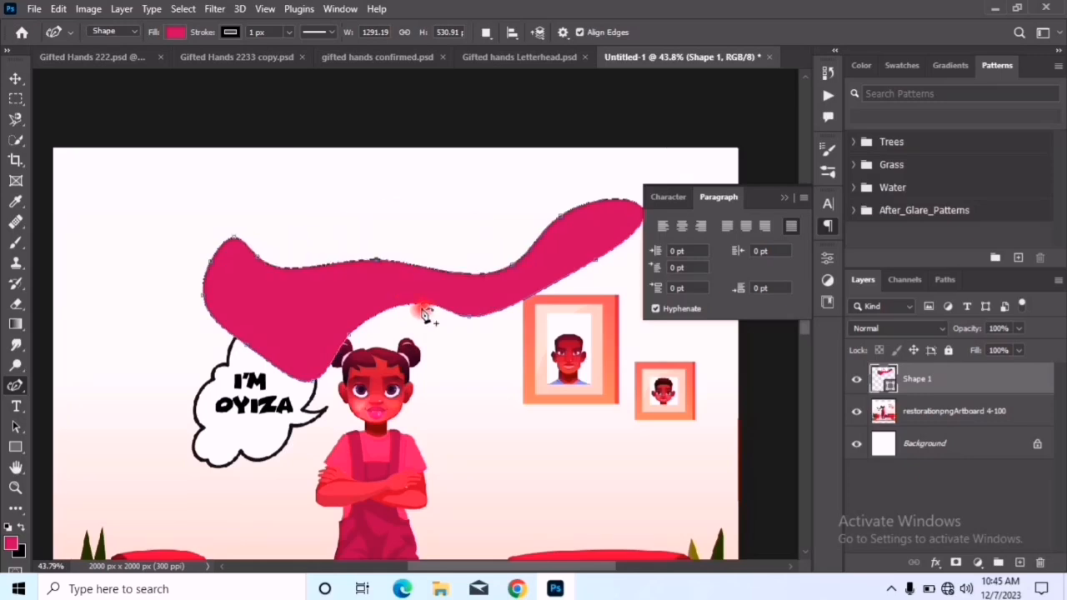
pyautogui.moveTo(425, 349); pyautogui.dragTo(504, 313)
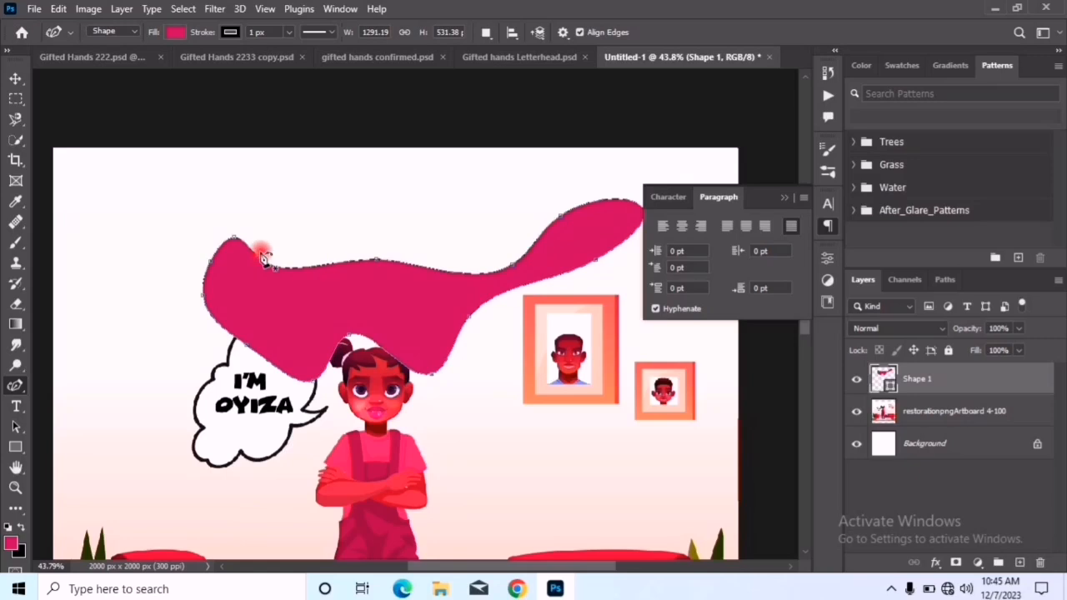
pyautogui.click(14, 79)
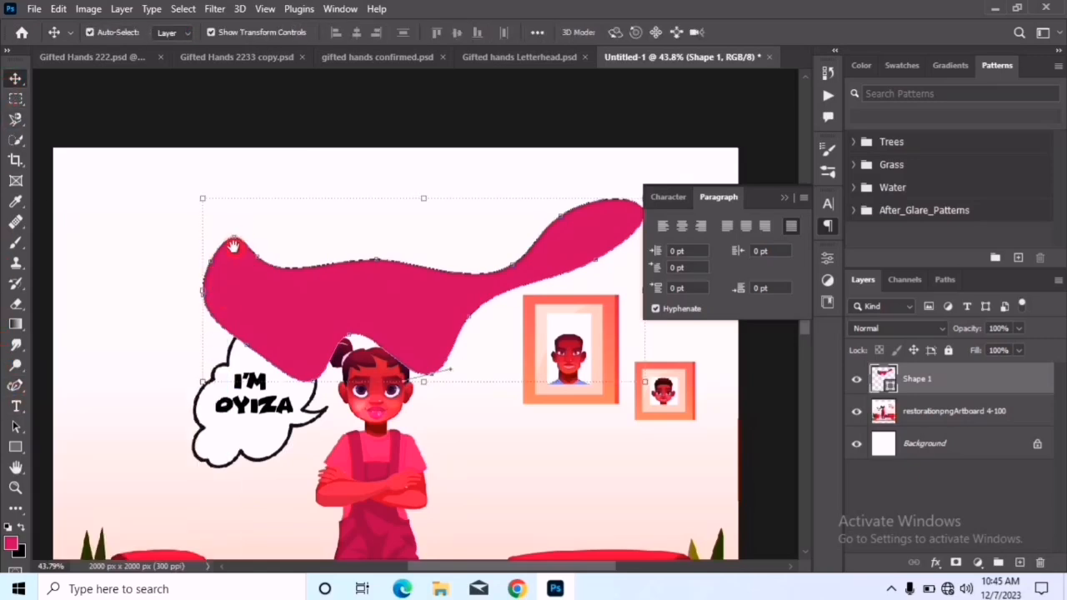
# Add the sample text "fsfdsfsfsf" beside the girl's arms in Montserrat Bold at 12 pt
pyautogui.click(15, 407)
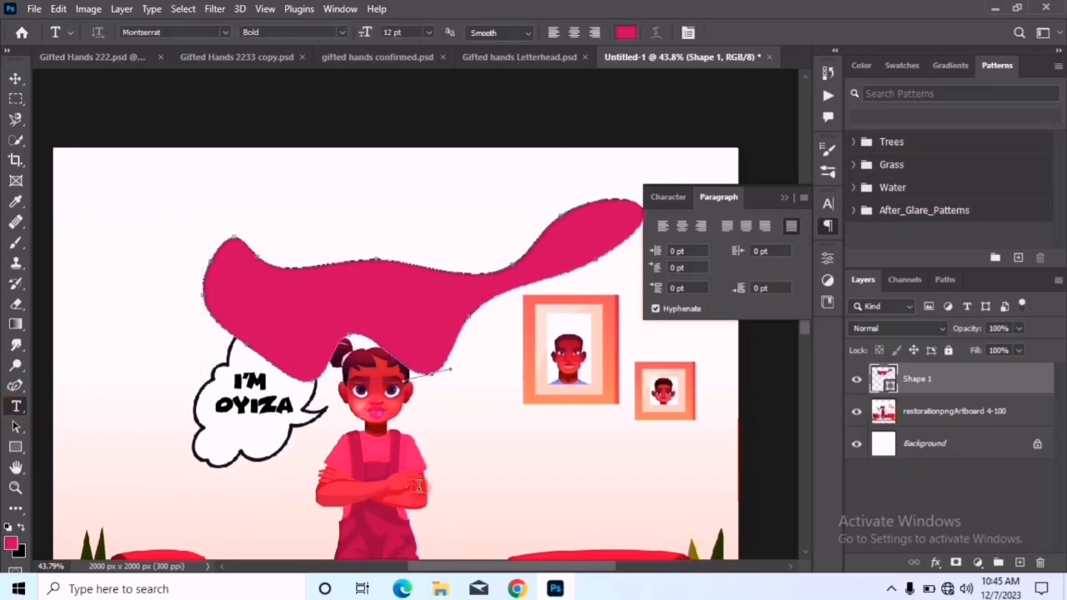
pyautogui.click(463, 473)
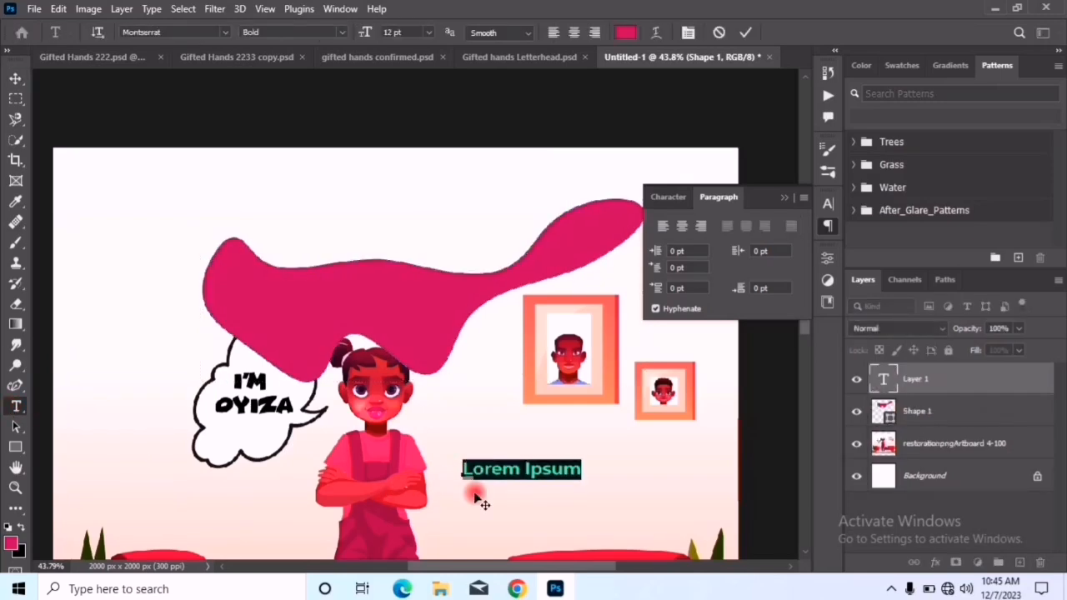
pyautogui.write('fsfdsfsfsfs')
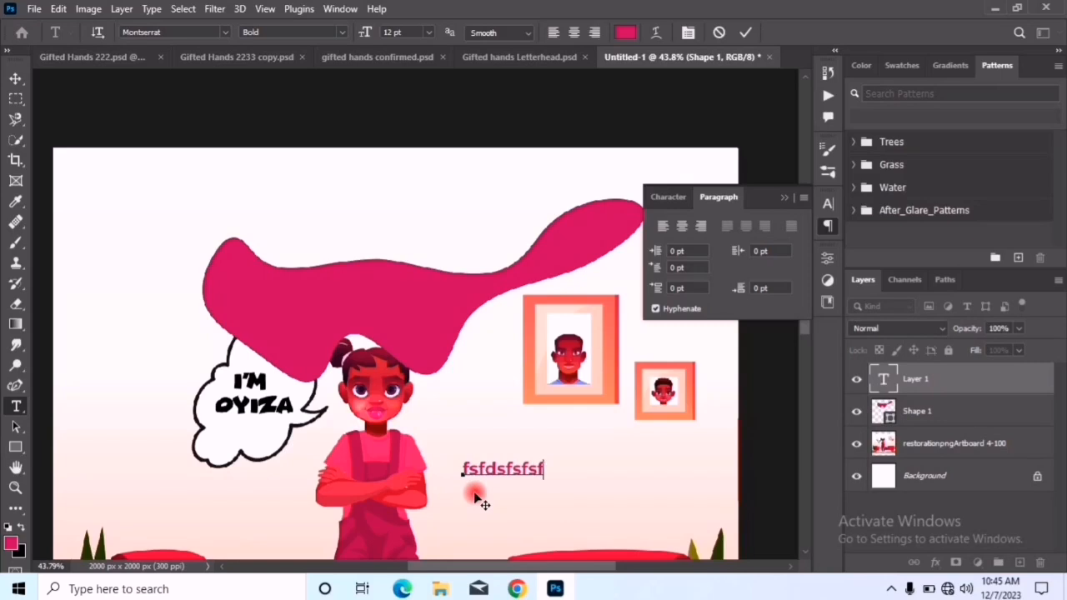